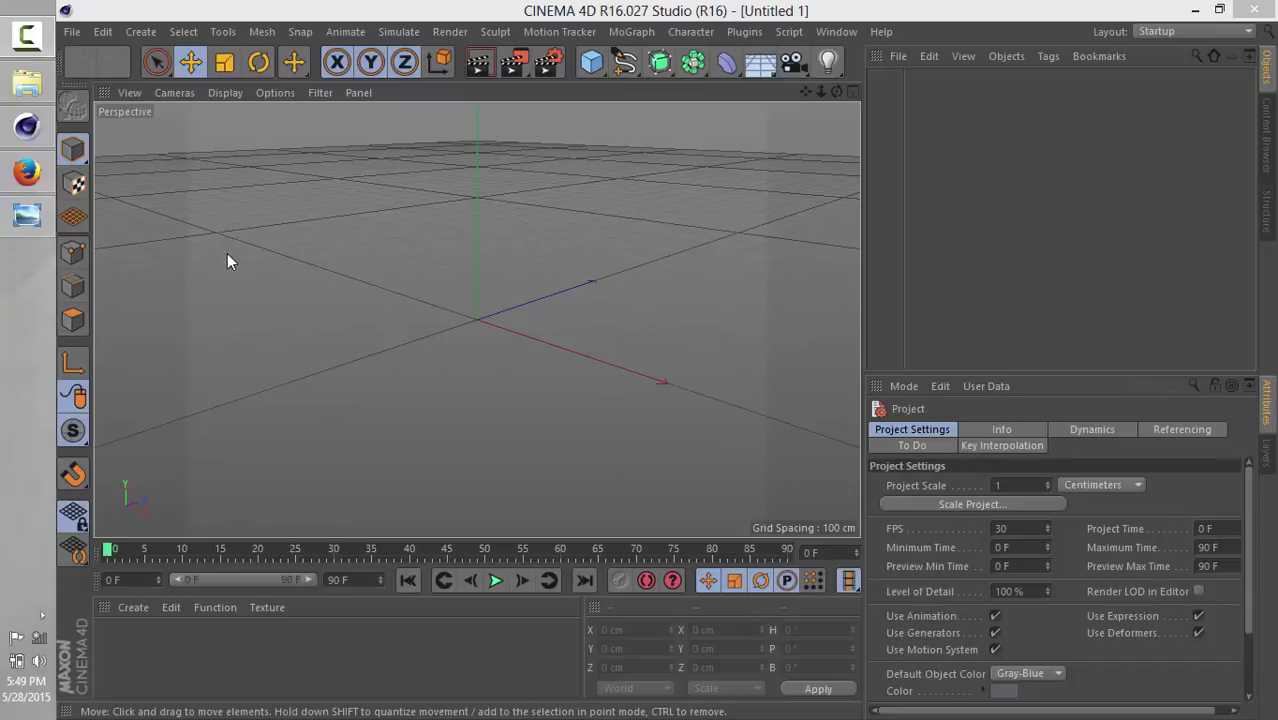
Examine the wooden floor reference photo in Windows Photo Viewer, and return to Cinema 4D
{"action": "left_click", "coordinate": [27, 215]}
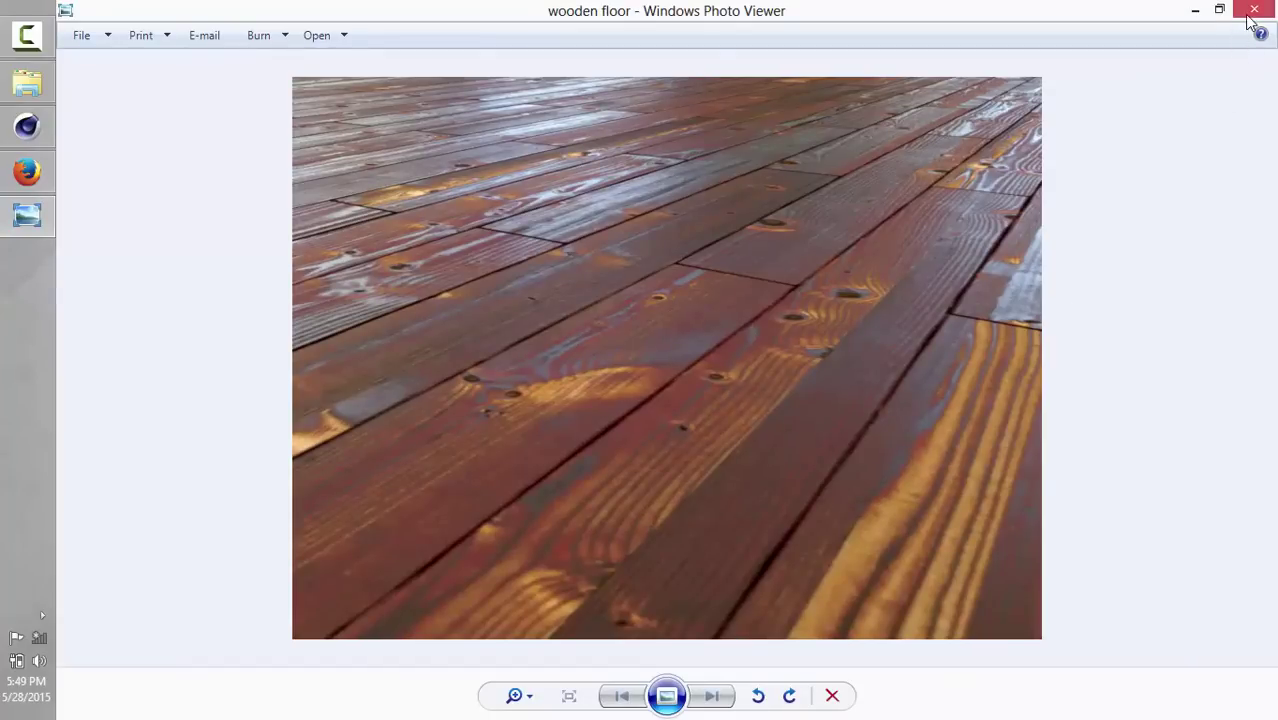
{"action": "left_click", "coordinate": [1195, 10]}
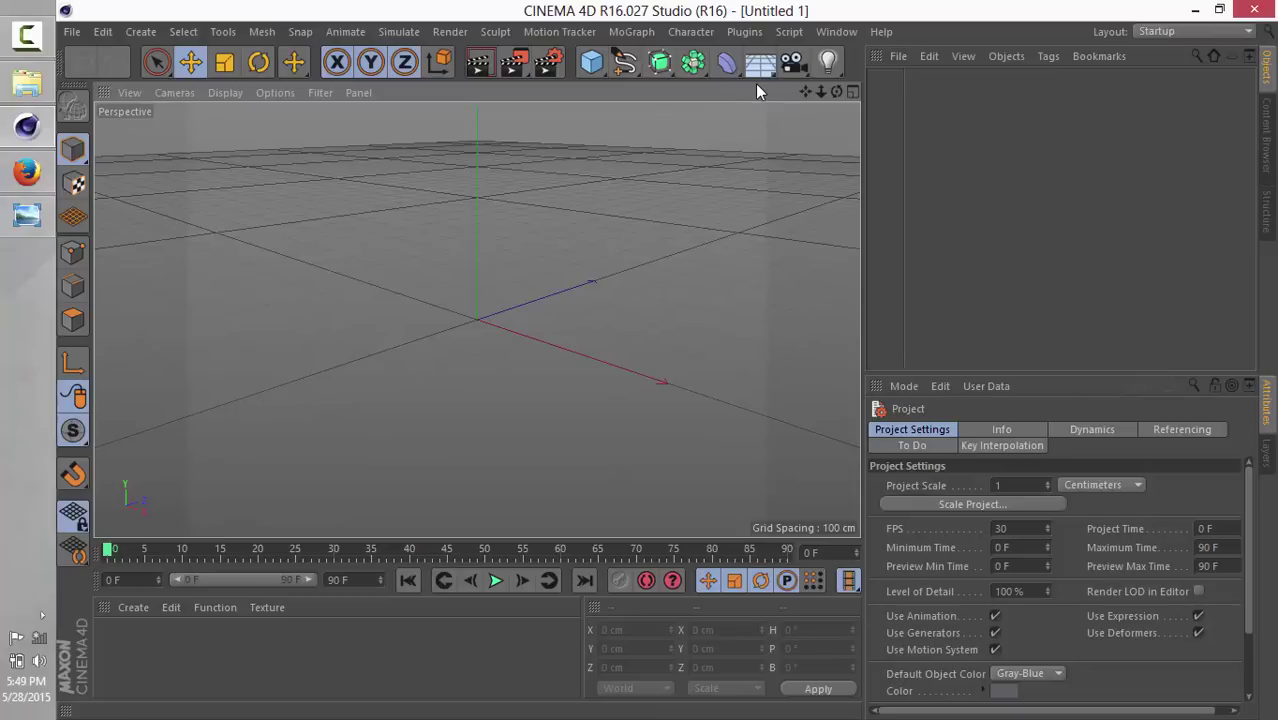
Add a plane primitive and stretch it to about 1178 cm wide and 3081 cm high
{"action": "left_click", "coordinate": [593, 68]}
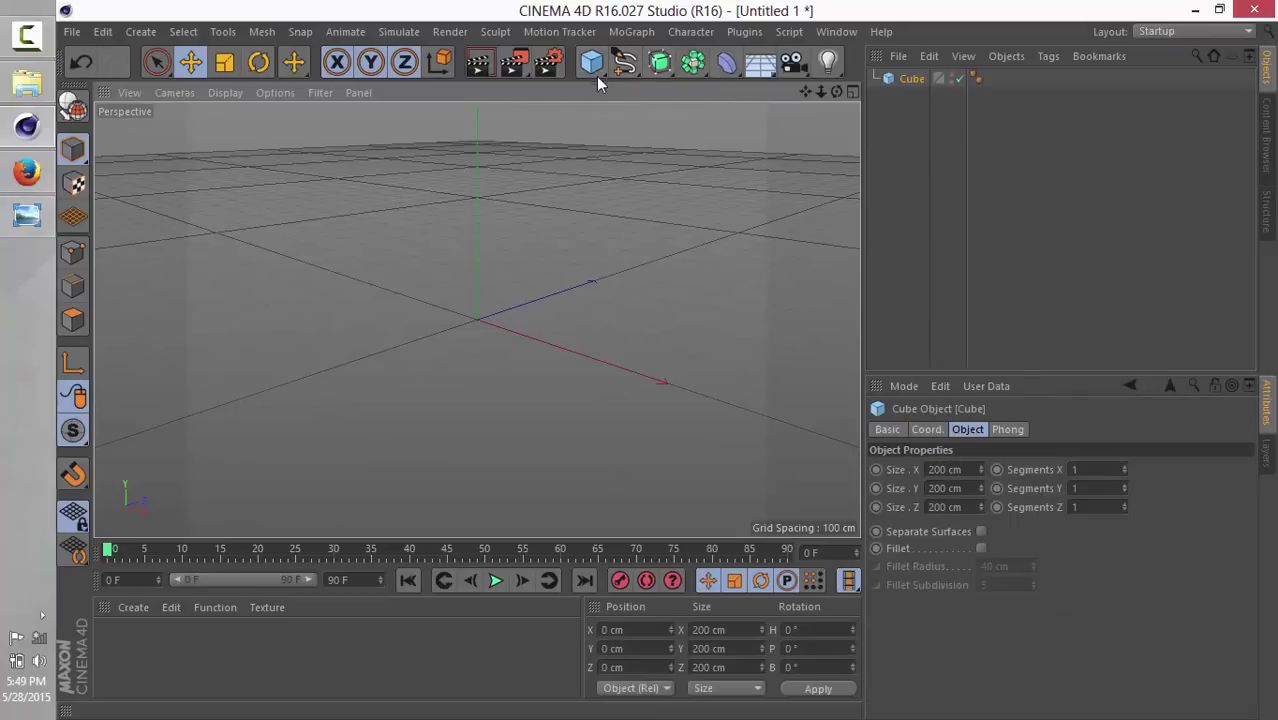
{"action": "left_click", "coordinate": [84, 62]}
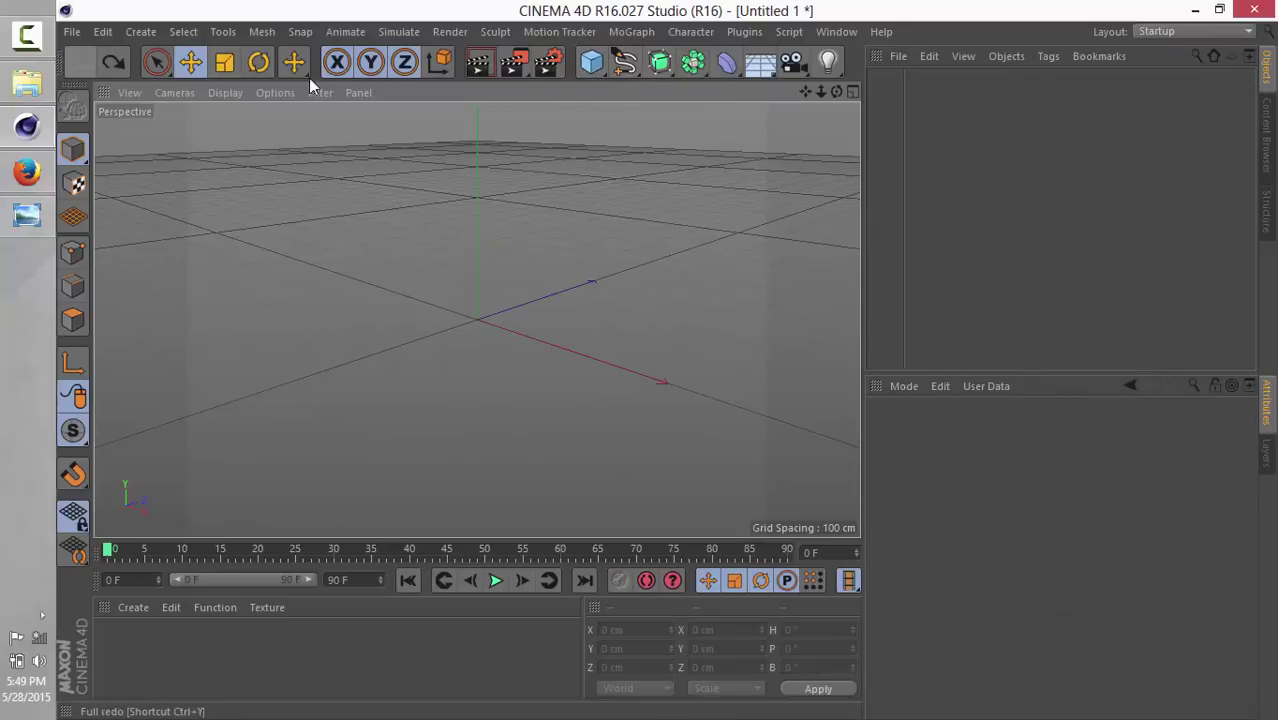
{"action": "left_click", "coordinate": [591, 62]}
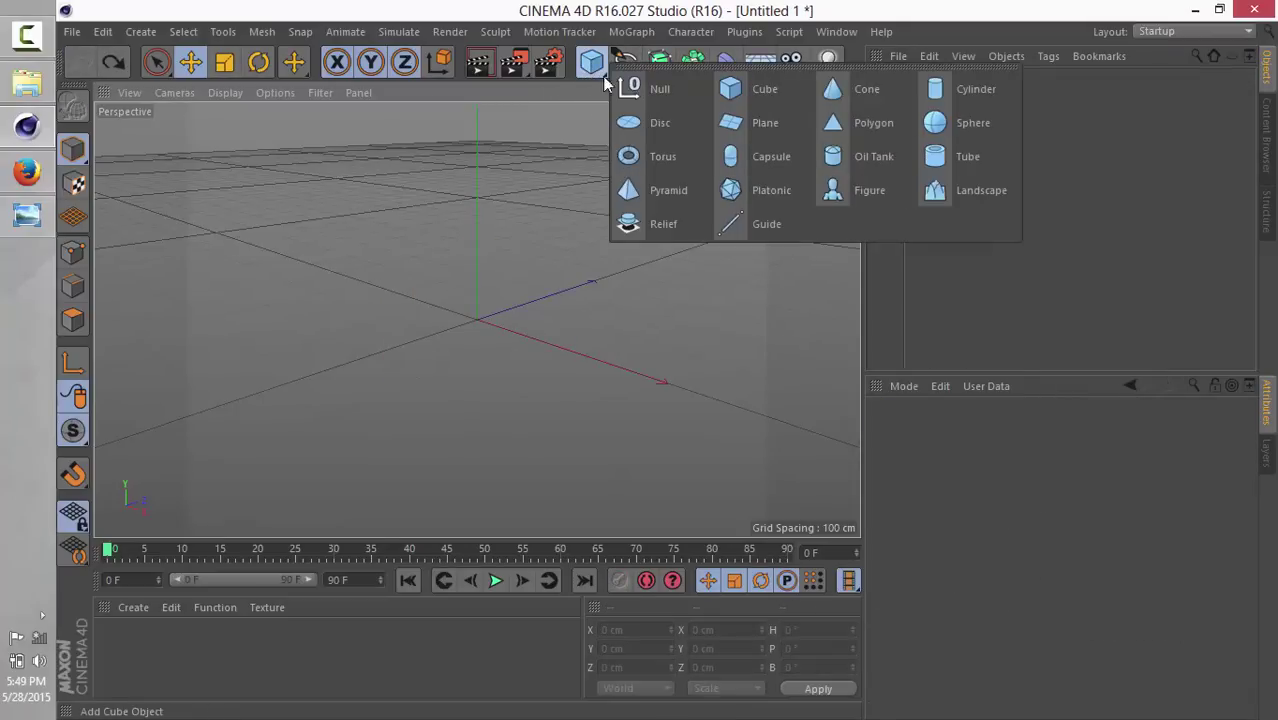
{"action": "left_click", "coordinate": [739, 127]}
{"action": "left_click_drag", "start_coordinate": [584, 356], "coordinate": [852, 442]}
{"action": "left_click_drag", "start_coordinate": [558, 295], "coordinate": [808, 177]}
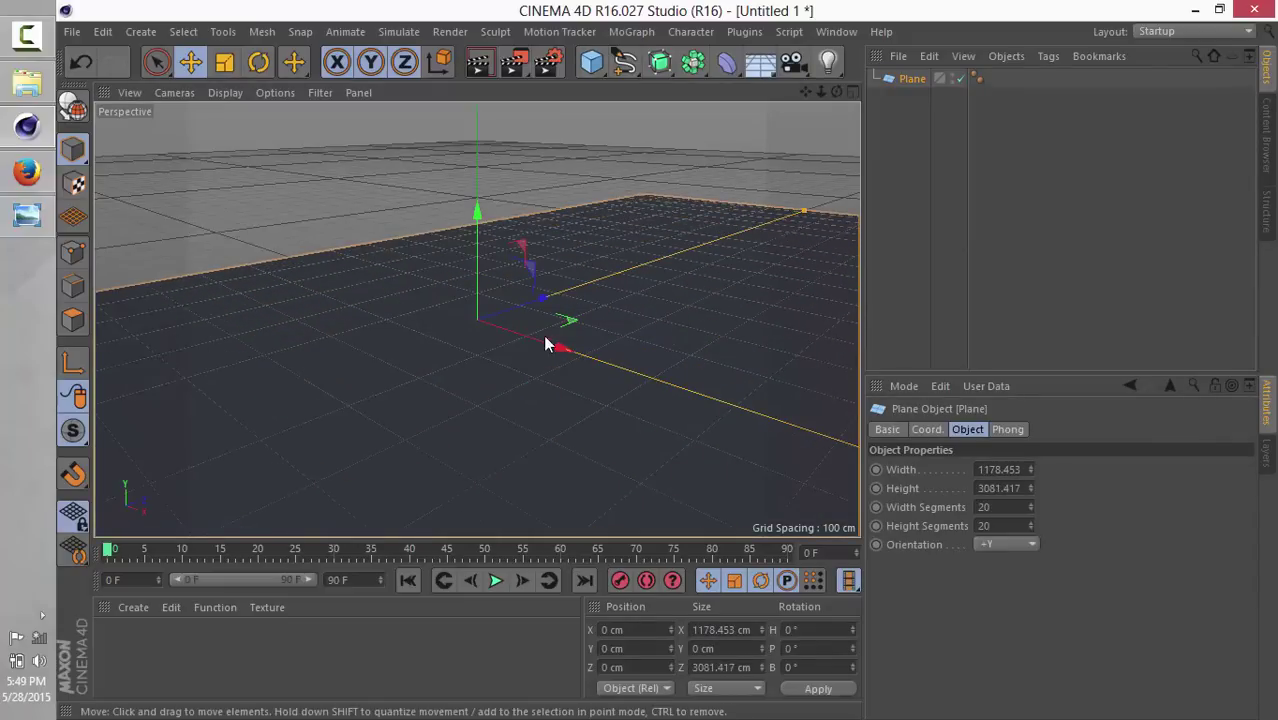
Open the Arnold IPR window and place it over the viewport, clear of the object and attribute managers
{"action": "left_click", "coordinate": [752, 33]}
{"action": "mouse_move", "coordinate": [754, 87]}
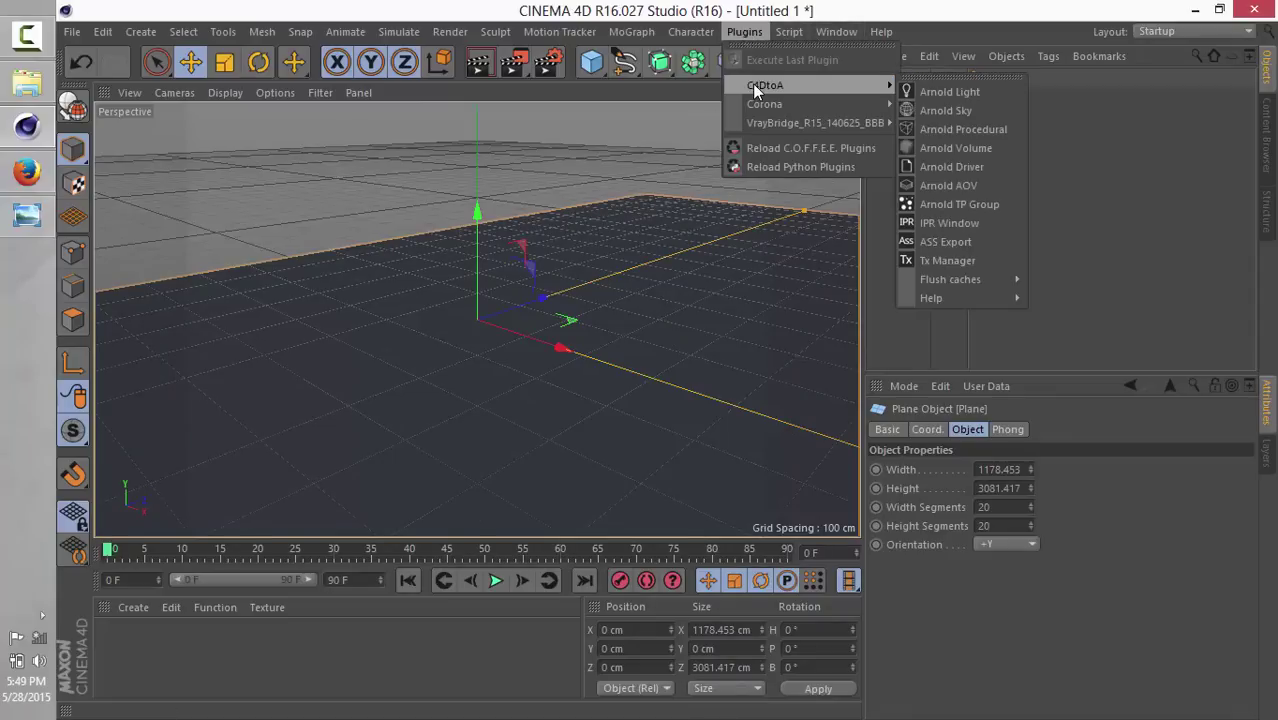
{"action": "left_click", "coordinate": [956, 222]}
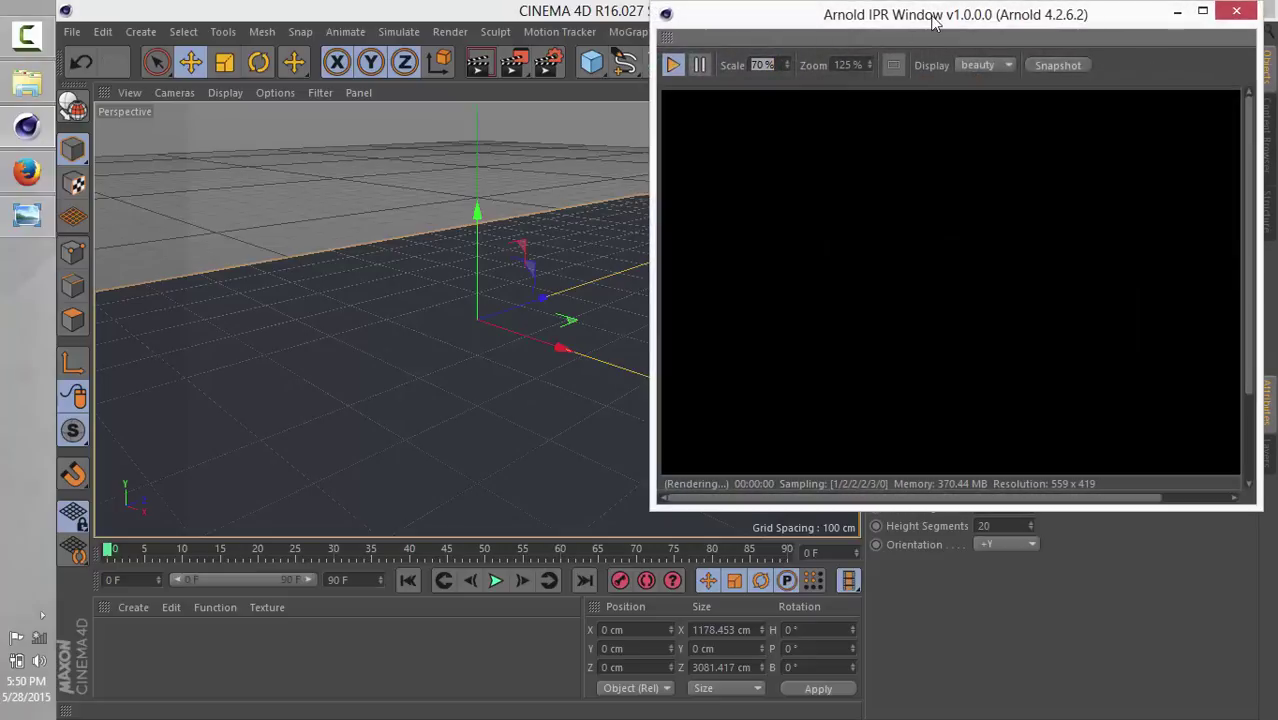
{"action": "left_click_drag", "start_coordinate": [856, 57], "coordinate": [376, 121]}
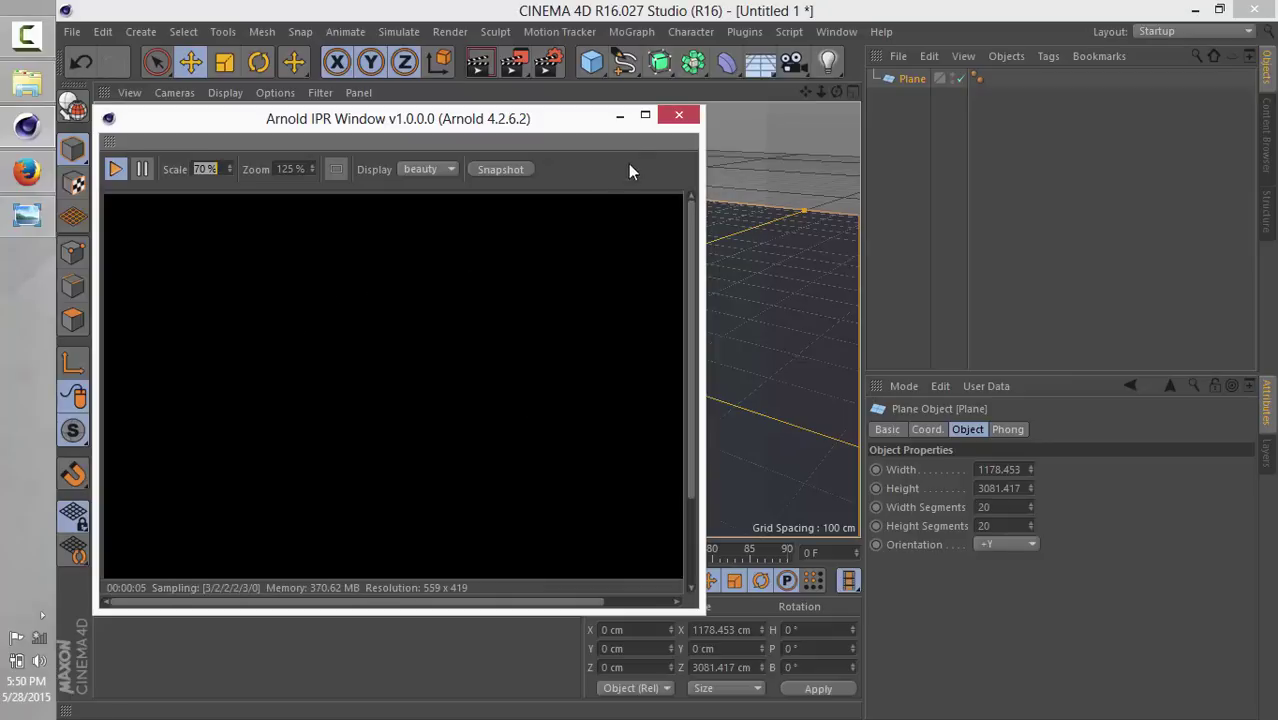
{"action": "left_click_drag", "start_coordinate": [377, 124], "coordinate": [384, 127]}
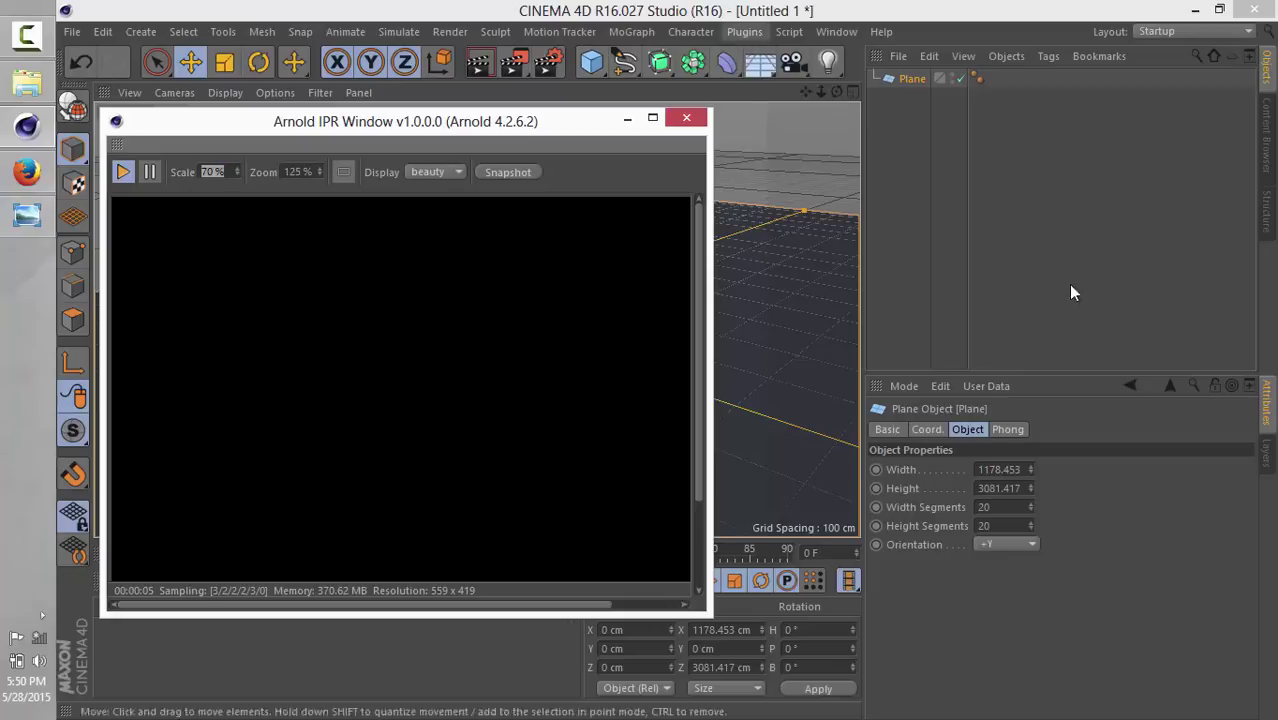
Add an Arnold Sky to light the plane and set the IPR preview zoom to 100%
{"action": "left_click", "coordinate": [746, 32]}
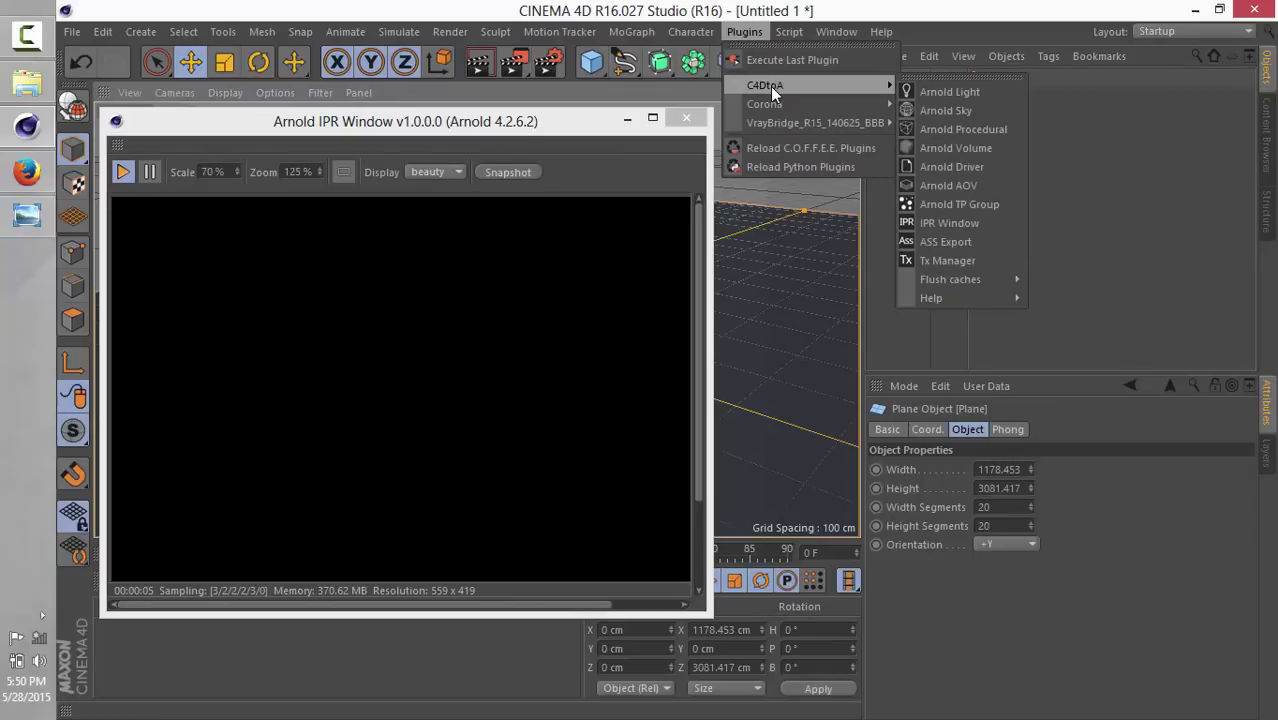
{"action": "left_click", "coordinate": [983, 110]}
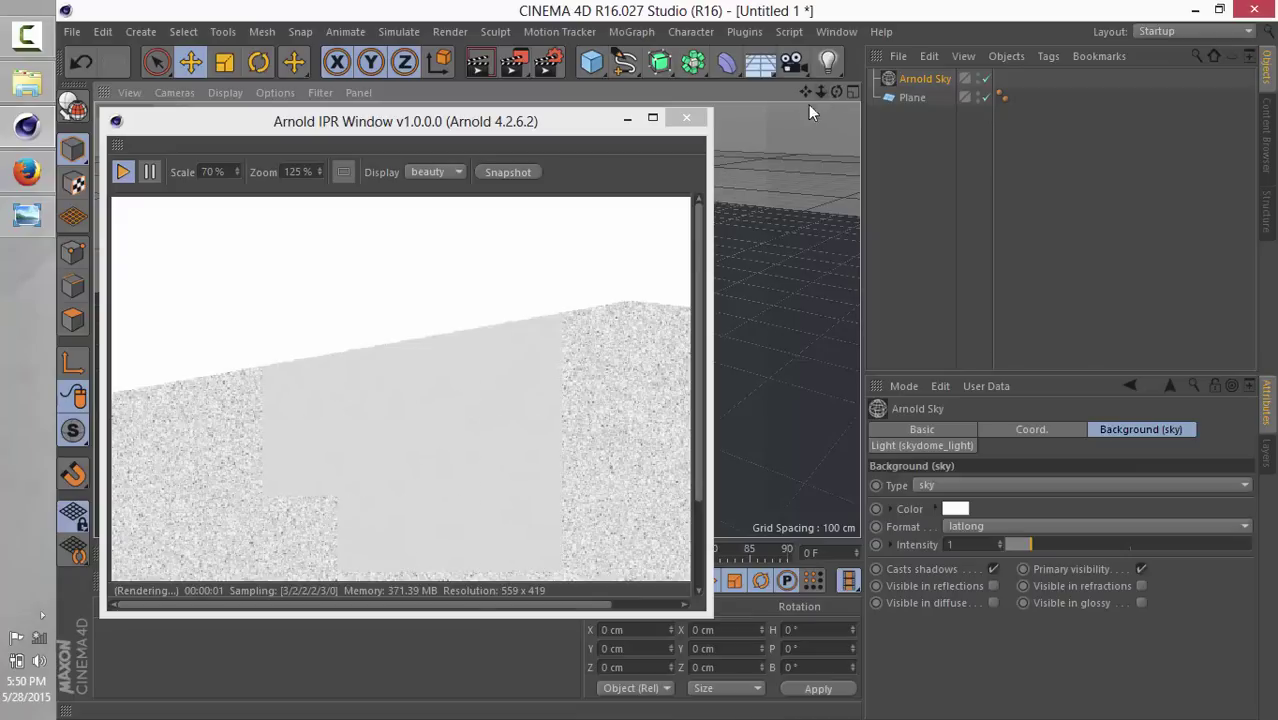
{"action": "left_click", "coordinate": [489, 350]}
{"action": "scroll", "coordinate": [489, 350], "scroll_direction": "down", "scroll_amount": 1}
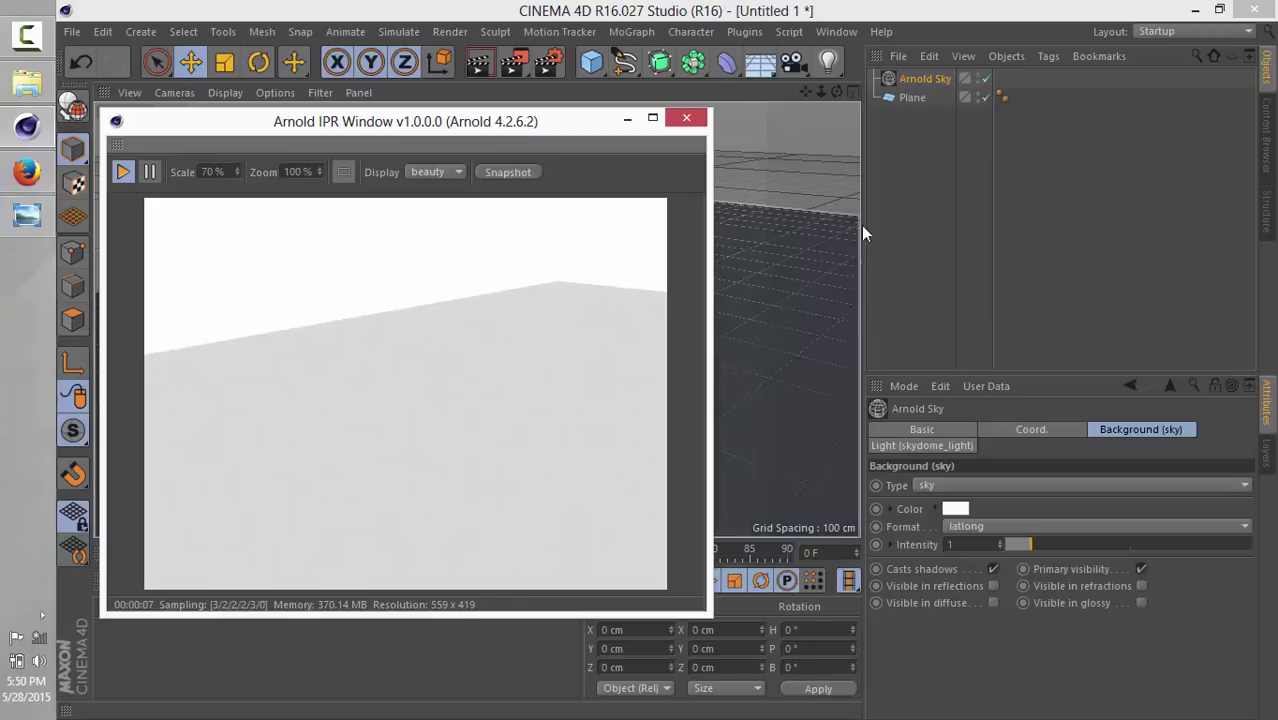
Switch the Arnold Sky's background color from a constant to an image and load the Brooklyn_Bridge_Planks_Env HDR file
{"action": "left_click", "coordinate": [928, 78]}
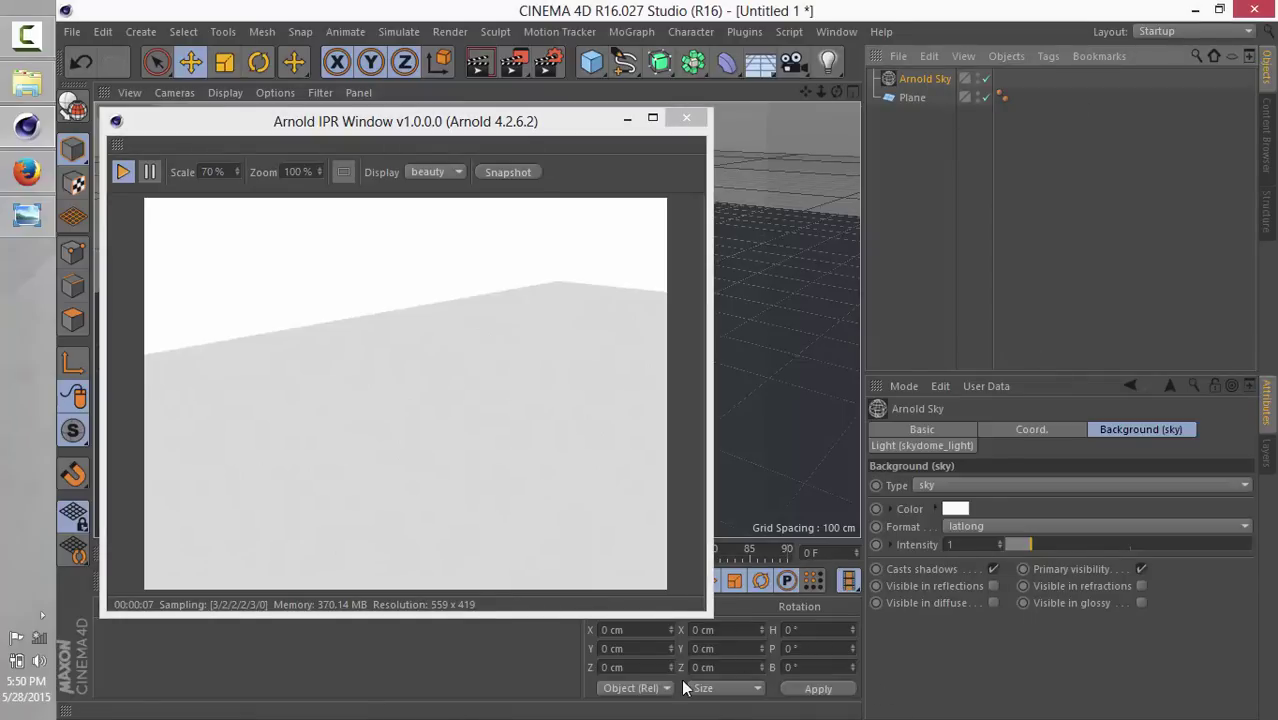
{"action": "left_click", "coordinate": [889, 508]}
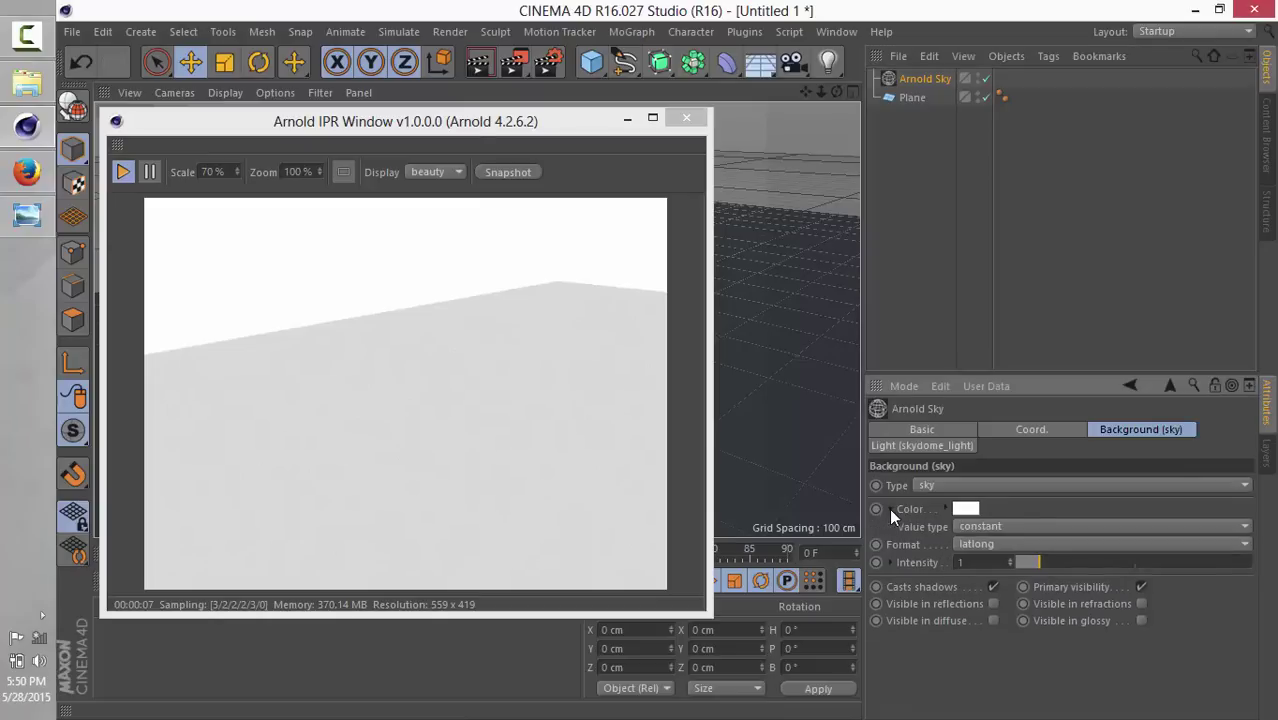
{"action": "left_click", "coordinate": [1002, 528]}
{"action": "left_click", "coordinate": [997, 565]}
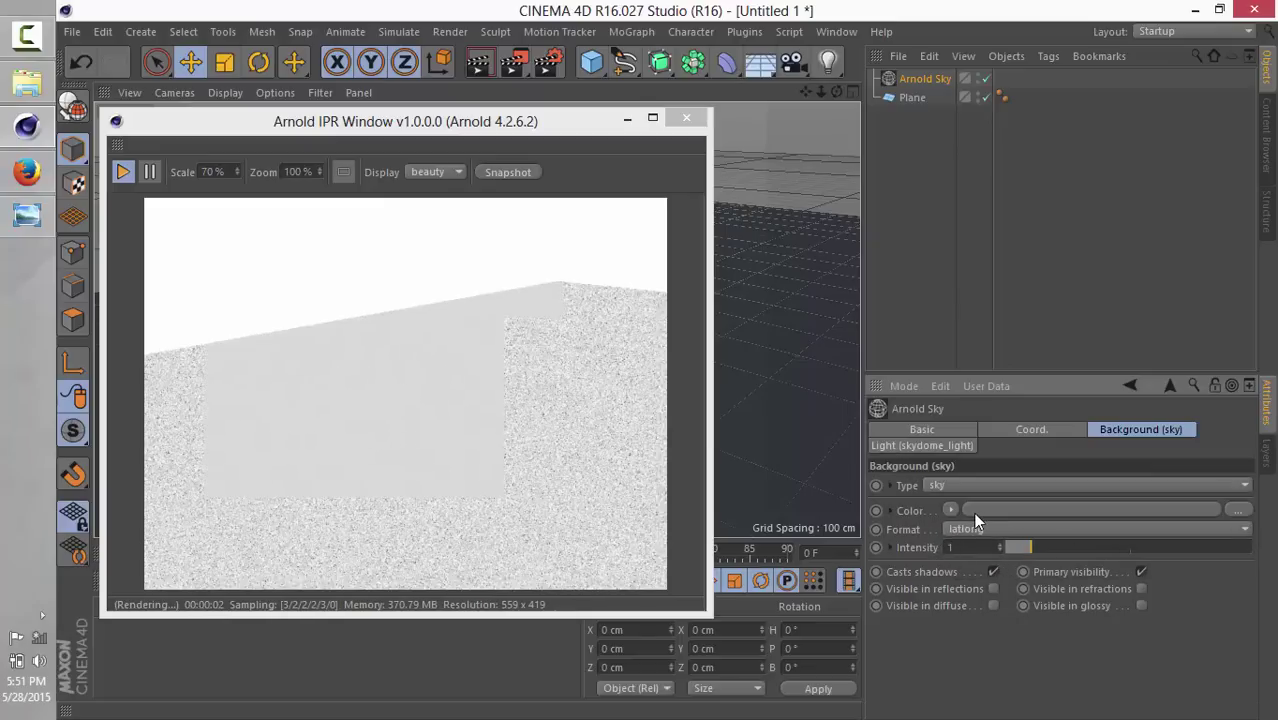
{"action": "left_click", "coordinate": [1238, 511]}
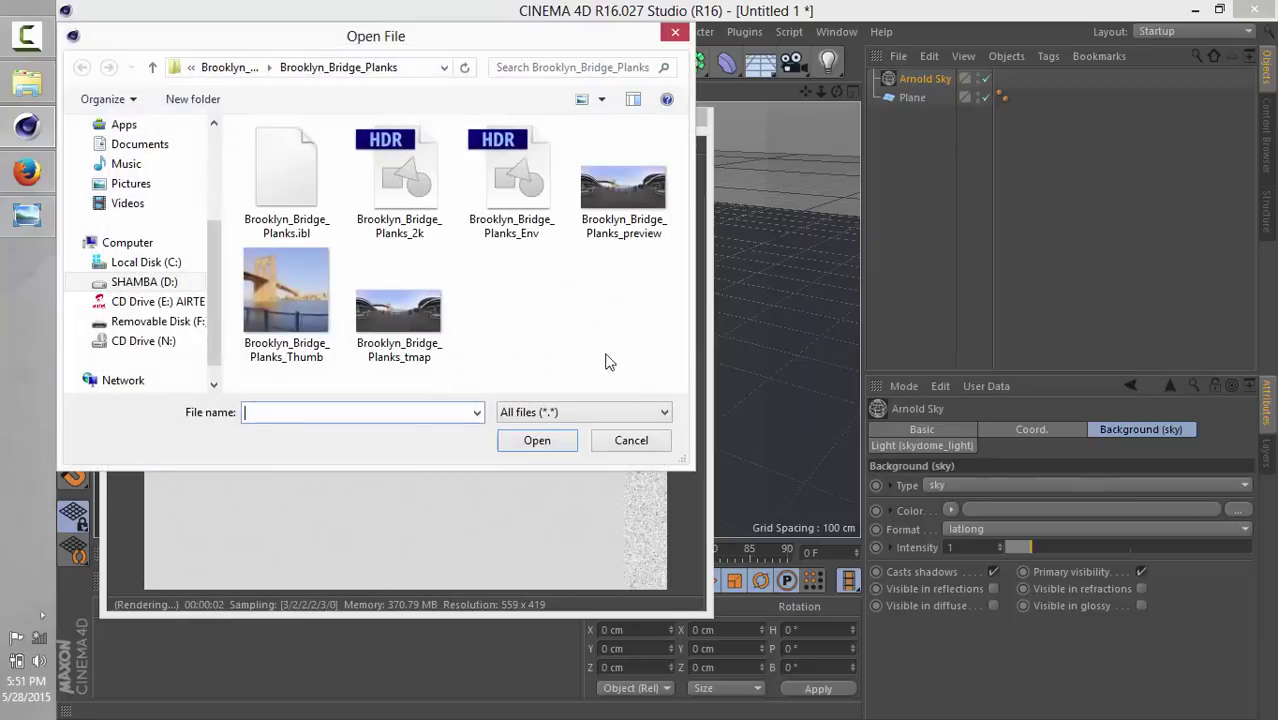
{"action": "left_click", "coordinate": [515, 196]}
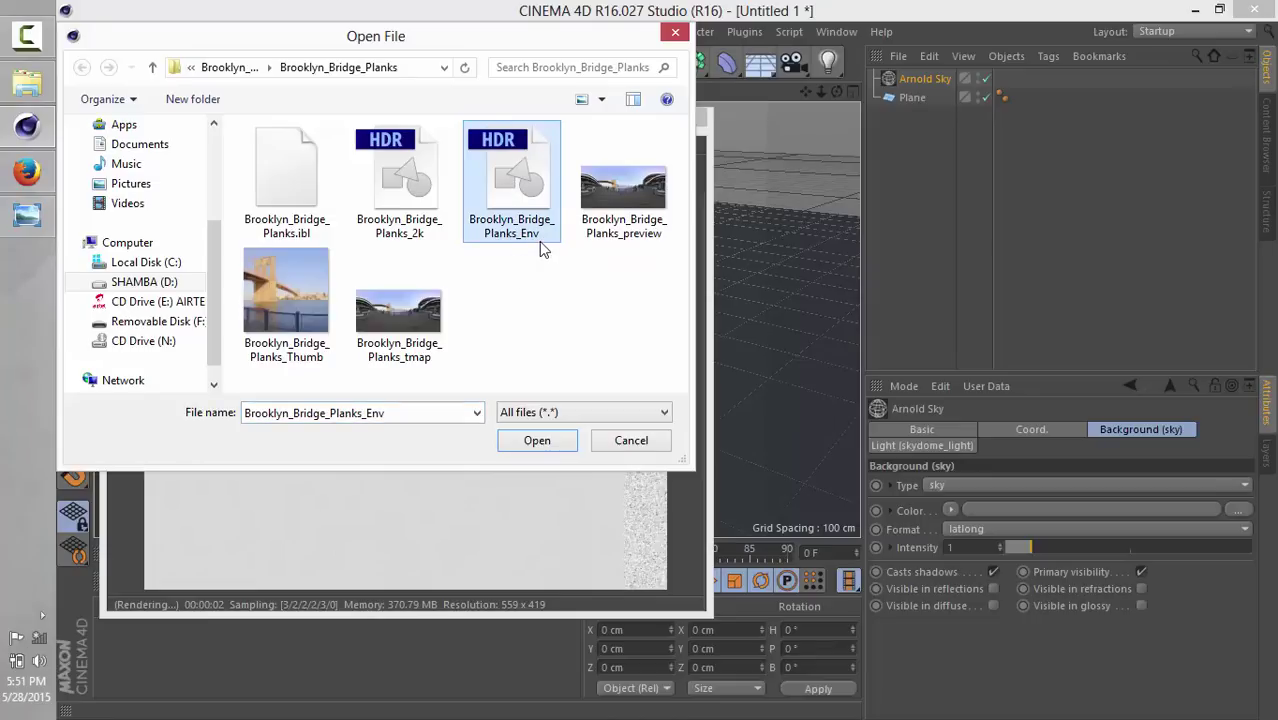
{"action": "left_click", "coordinate": [537, 440]}
{"action": "left_click", "coordinate": [760, 437]}
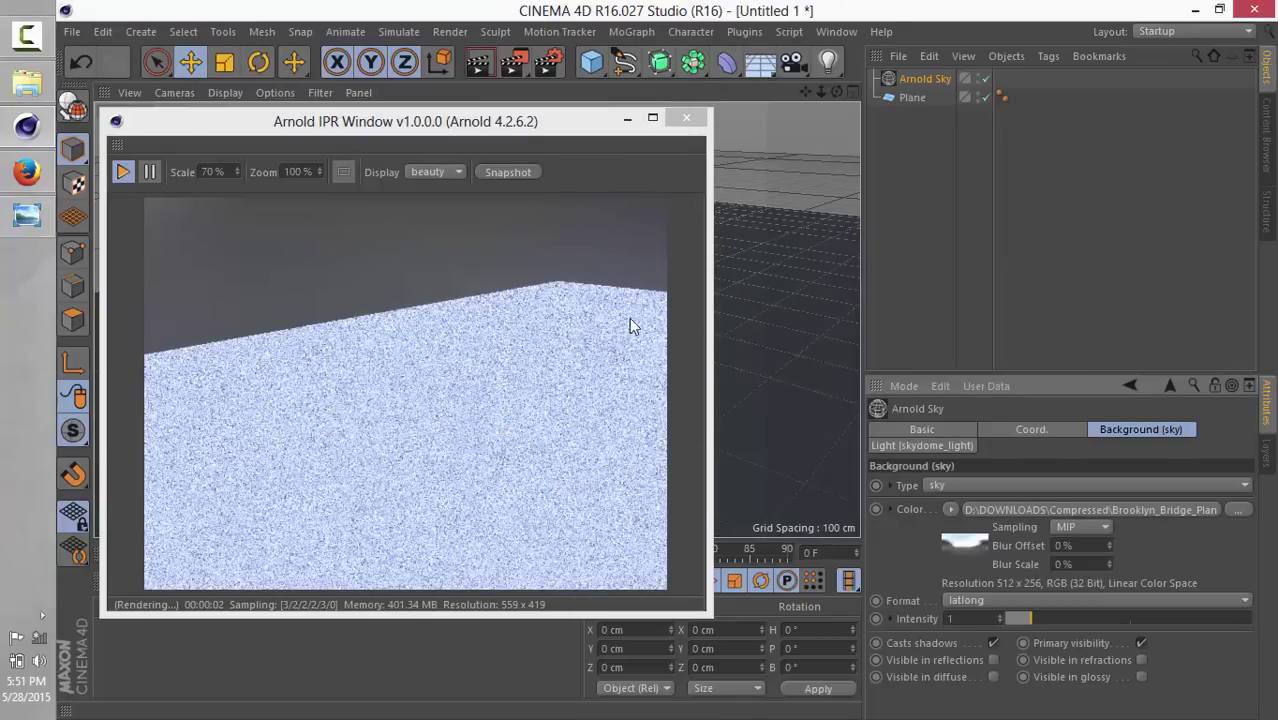
{"action": "left_click_drag", "start_coordinate": [838, 91], "coordinate": [592, 133]}
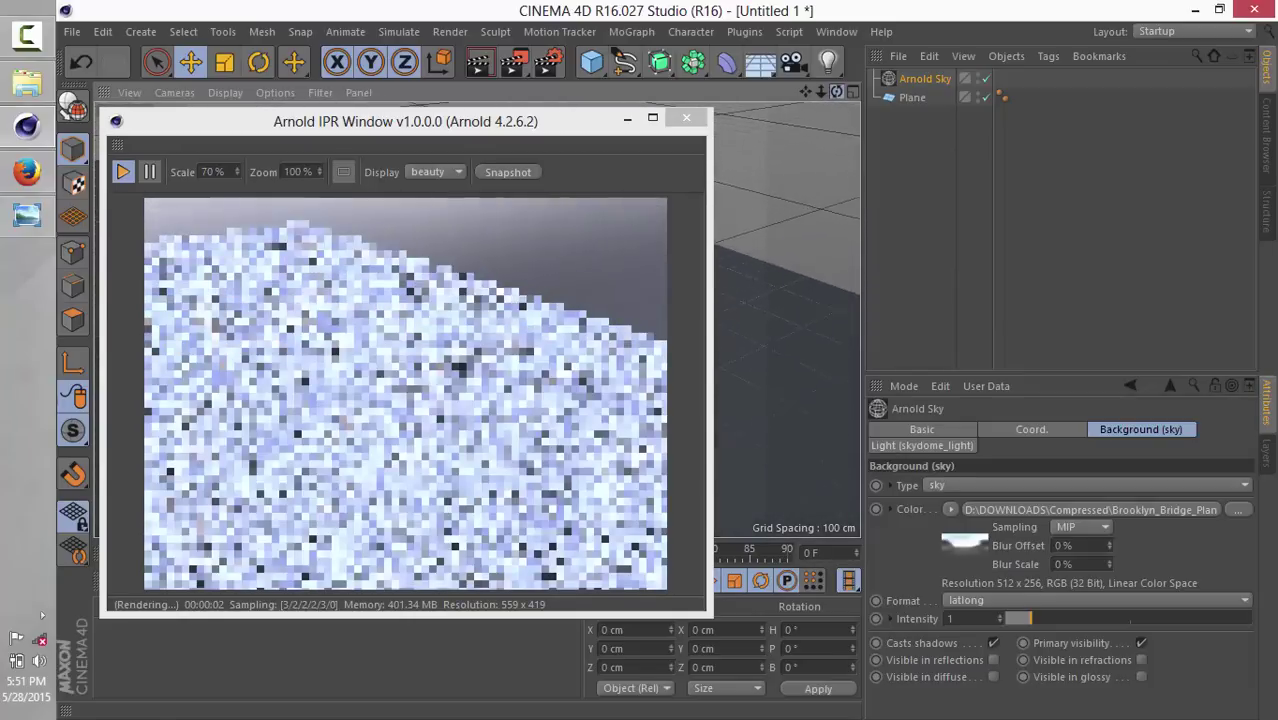
Switch to Firefox to examine the sIBL Archive page of free HDRI sets, and return to Cinema 4D
{"action": "left_click", "coordinate": [27, 172]}
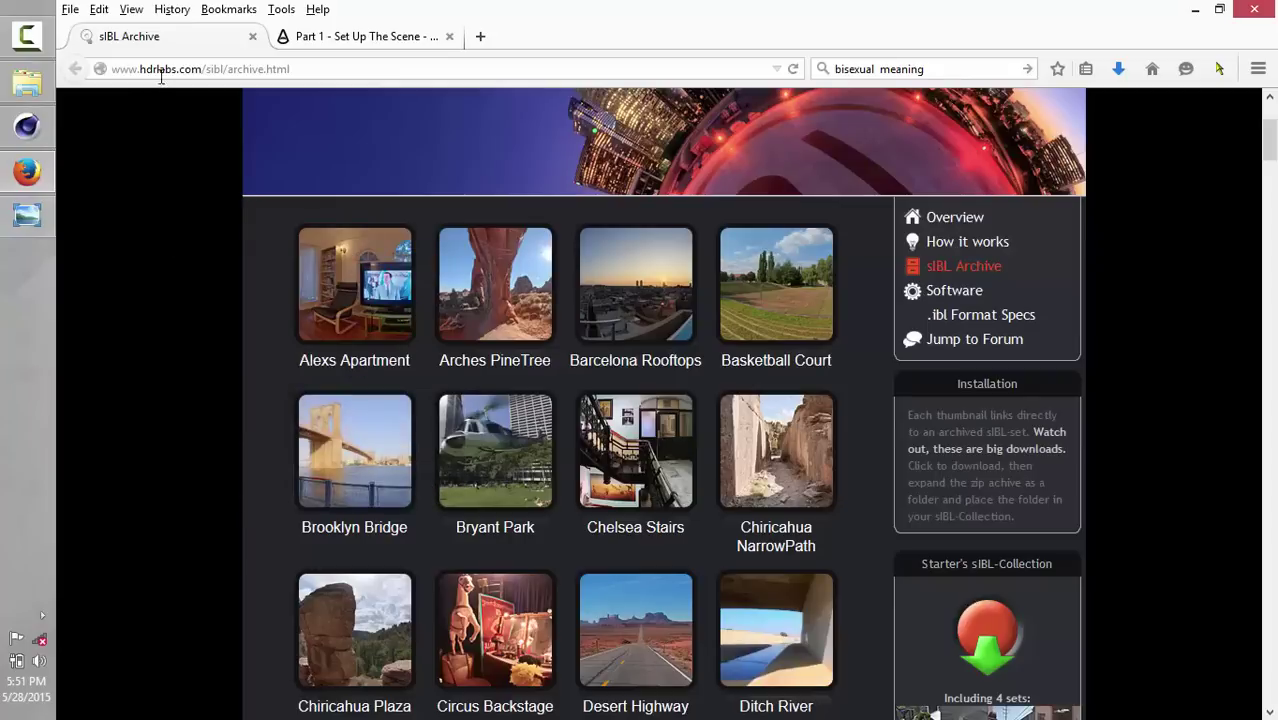
{"action": "mouse_move", "coordinate": [397, 511]}
{"action": "scroll", "coordinate": [180, 488], "scroll_direction": "up", "scroll_amount": 2}
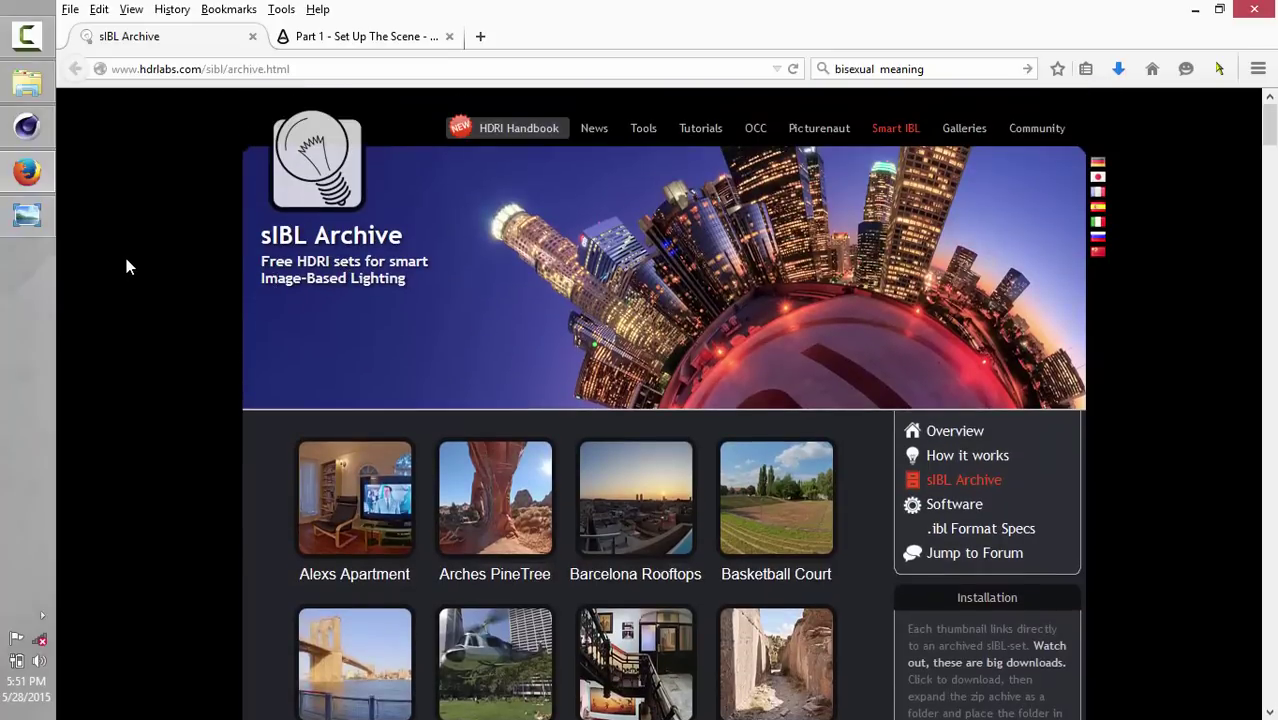
{"action": "left_click", "coordinate": [26, 126]}
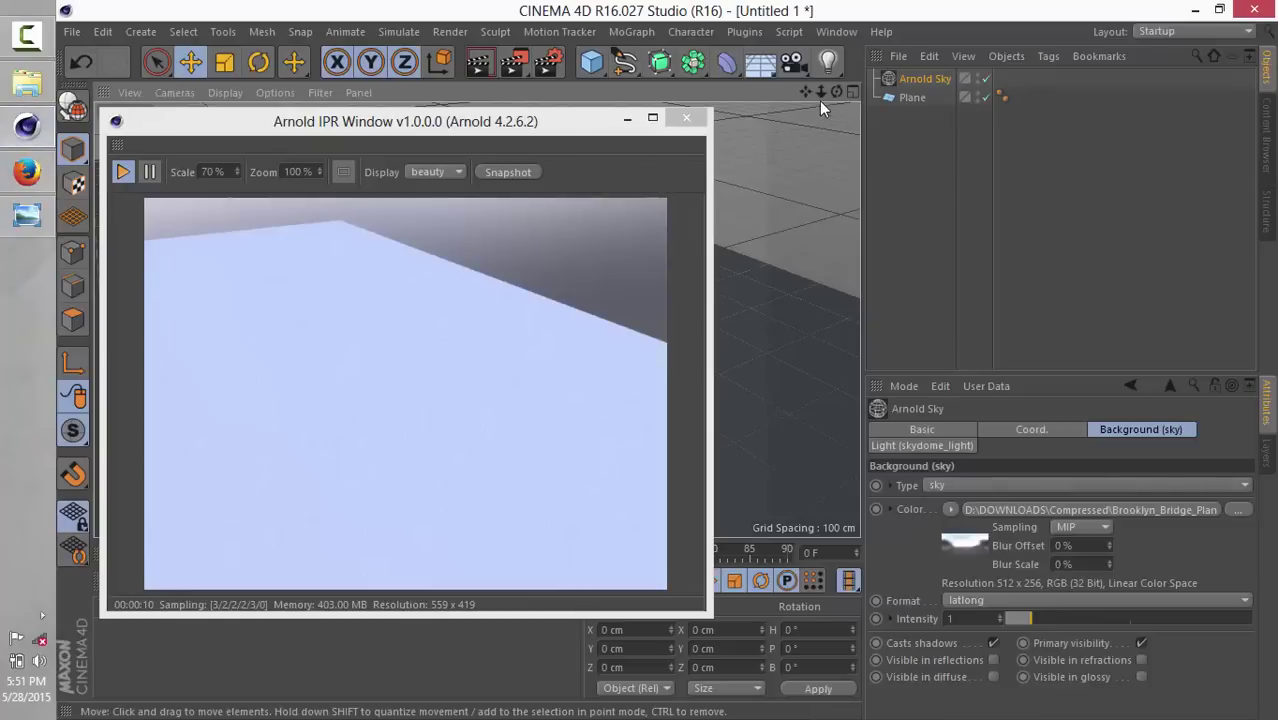
Move the IPR window clear of the material manager and create an Arnold standard surface material
{"action": "left_click_drag", "start_coordinate": [836, 91], "coordinate": [800, 95]}
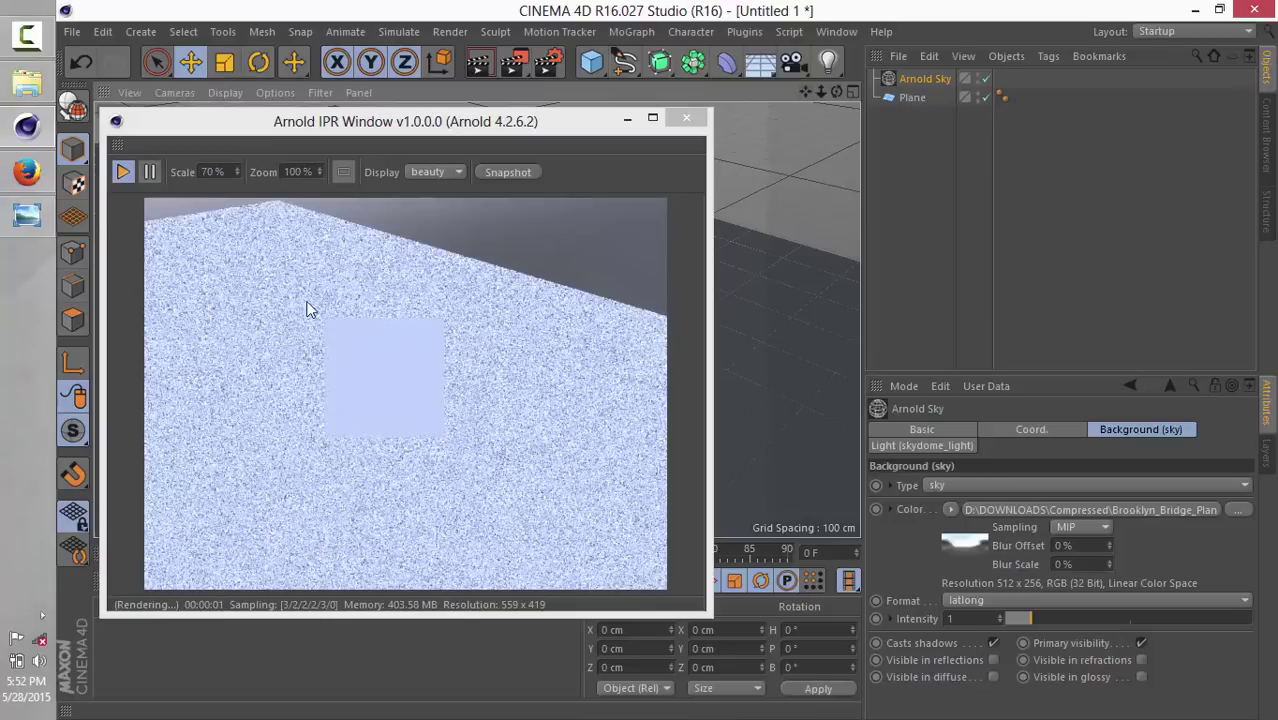
{"action": "left_click_drag", "start_coordinate": [412, 129], "coordinate": [408, 84]}
{"action": "left_click", "coordinate": [125, 607]}
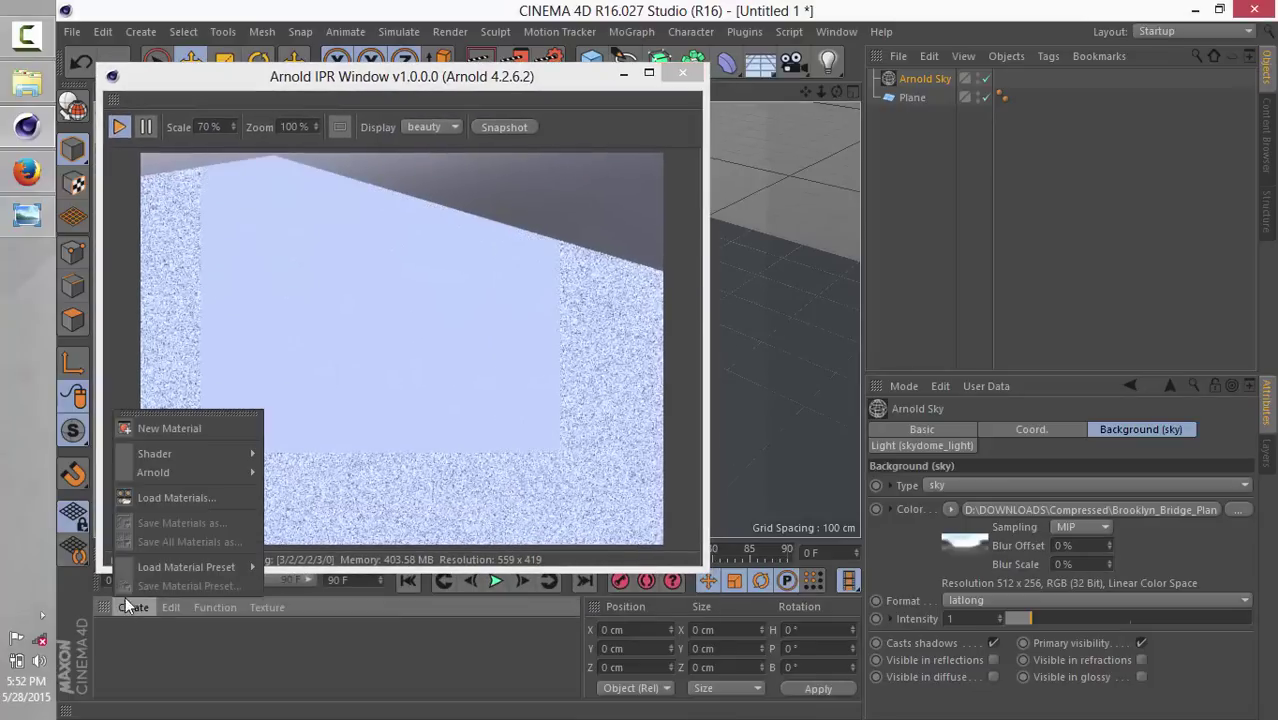
{"action": "mouse_move", "coordinate": [188, 473]}
{"action": "mouse_move", "coordinate": [280, 491]}
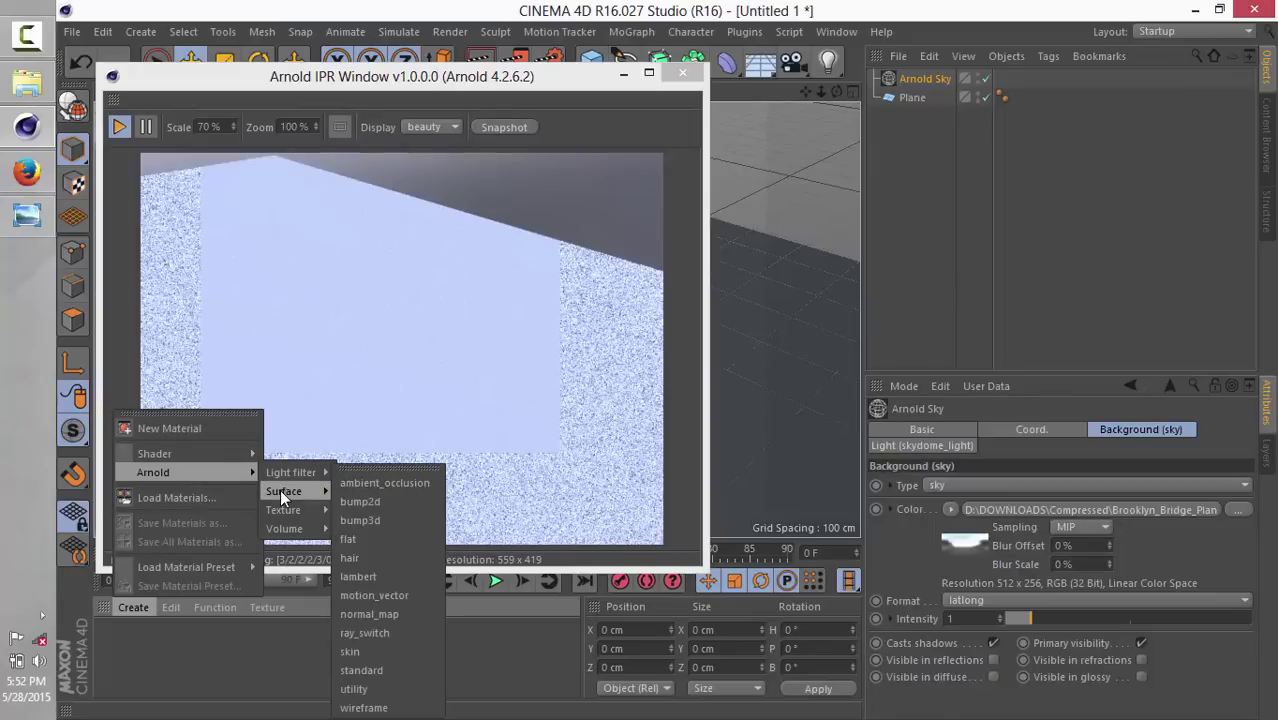
{"action": "left_click", "coordinate": [382, 669]}
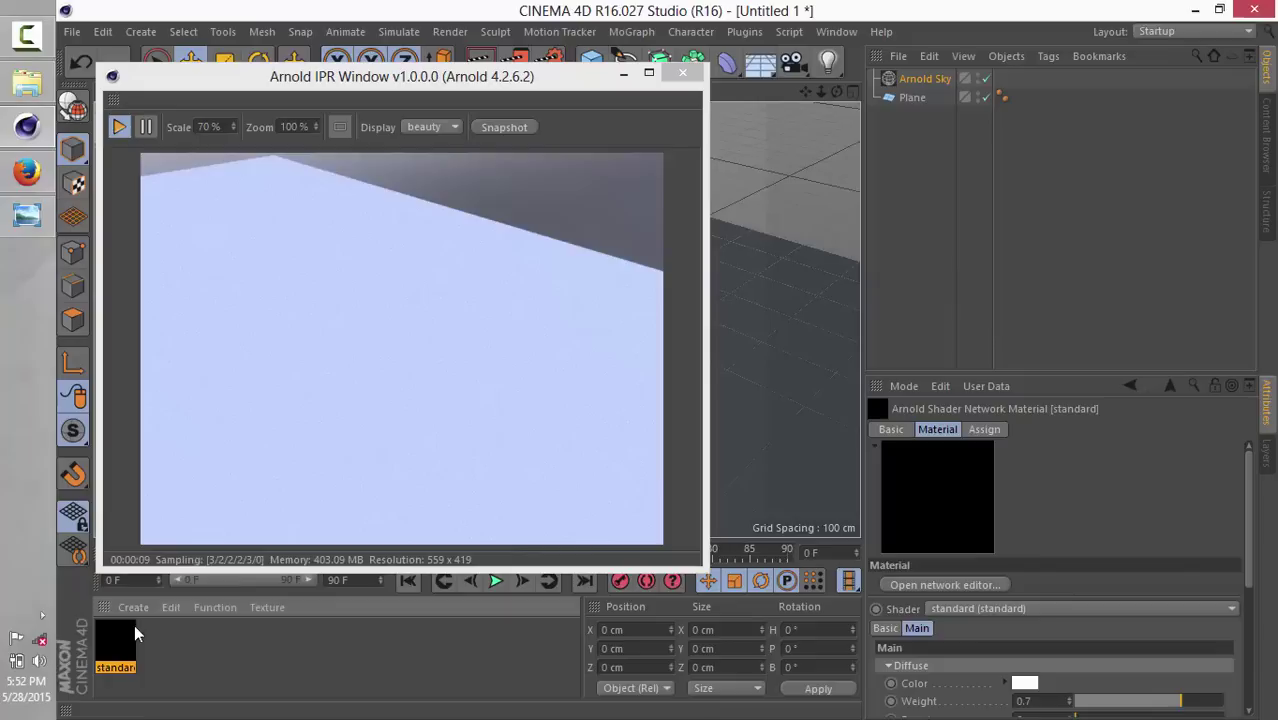
Close the Arnold IPR window and reopen it to restart the preview render
{"action": "left_click", "coordinate": [690, 74]}
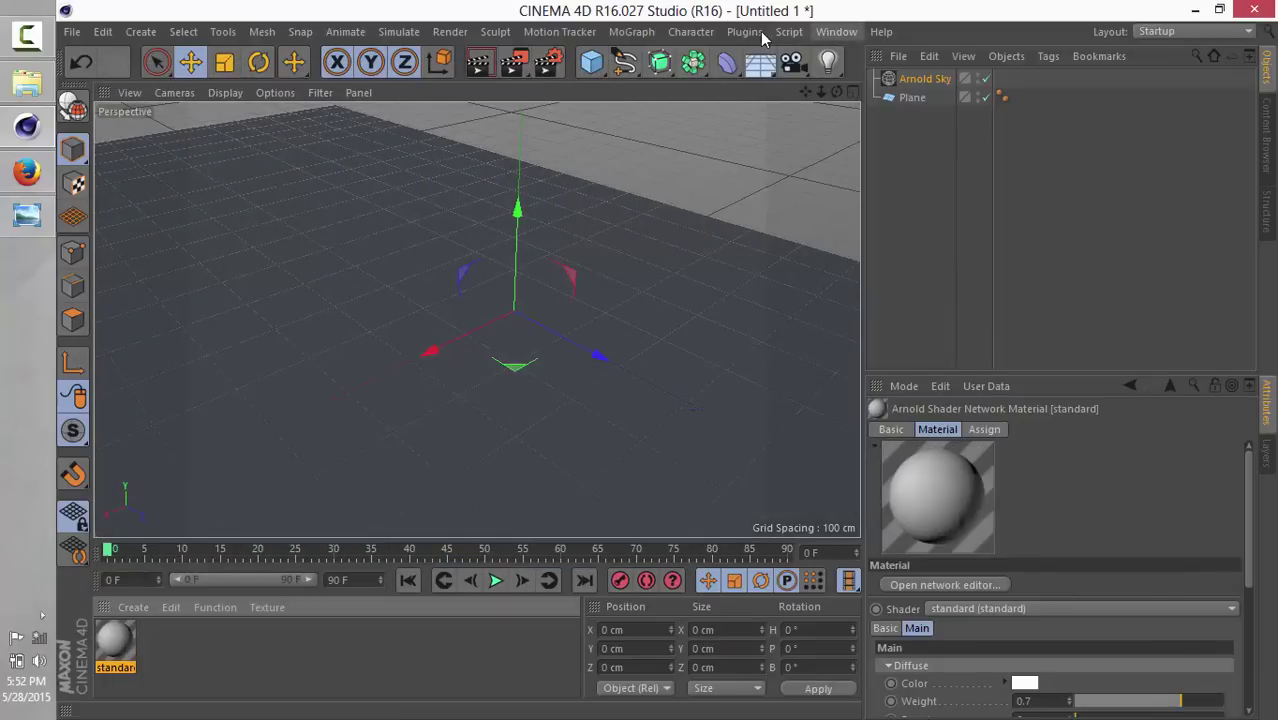
{"action": "left_click", "coordinate": [758, 33]}
{"action": "mouse_move", "coordinate": [751, 86]}
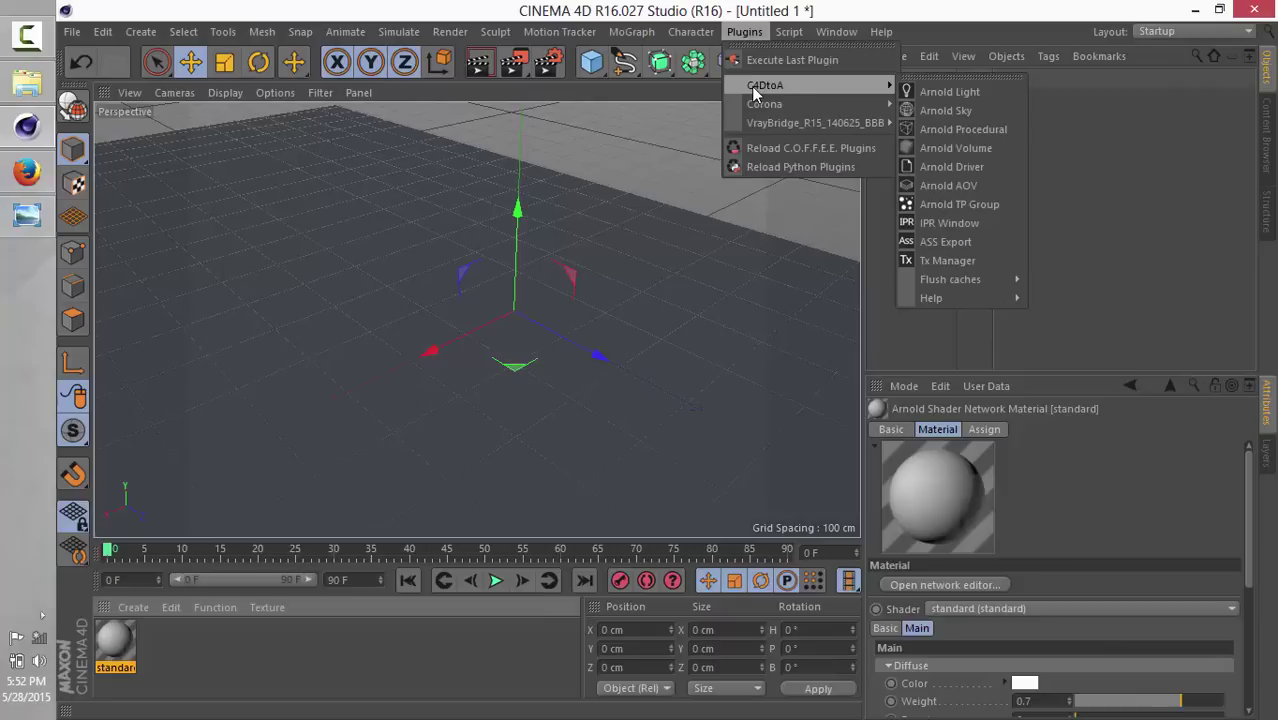
{"action": "left_click", "coordinate": [953, 224]}
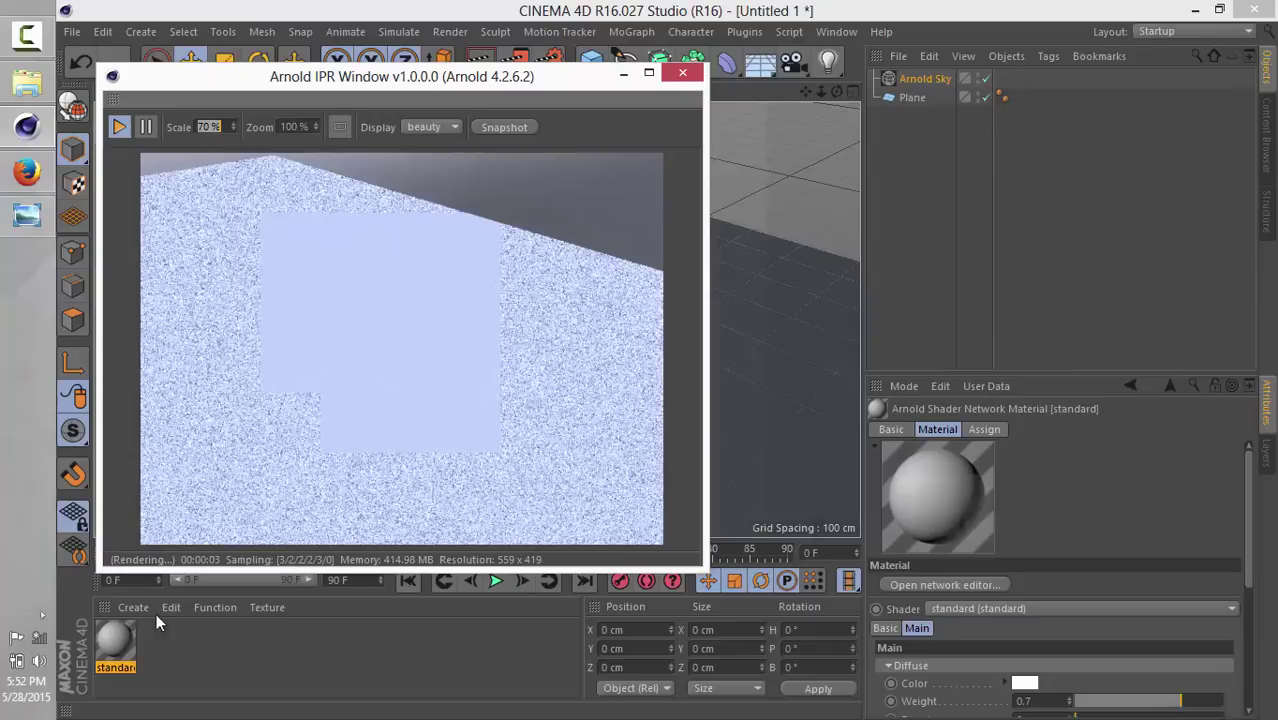
Rename the plane as FLOOR and apply the standard material to it
{"action": "double_click", "coordinate": [913, 97]}
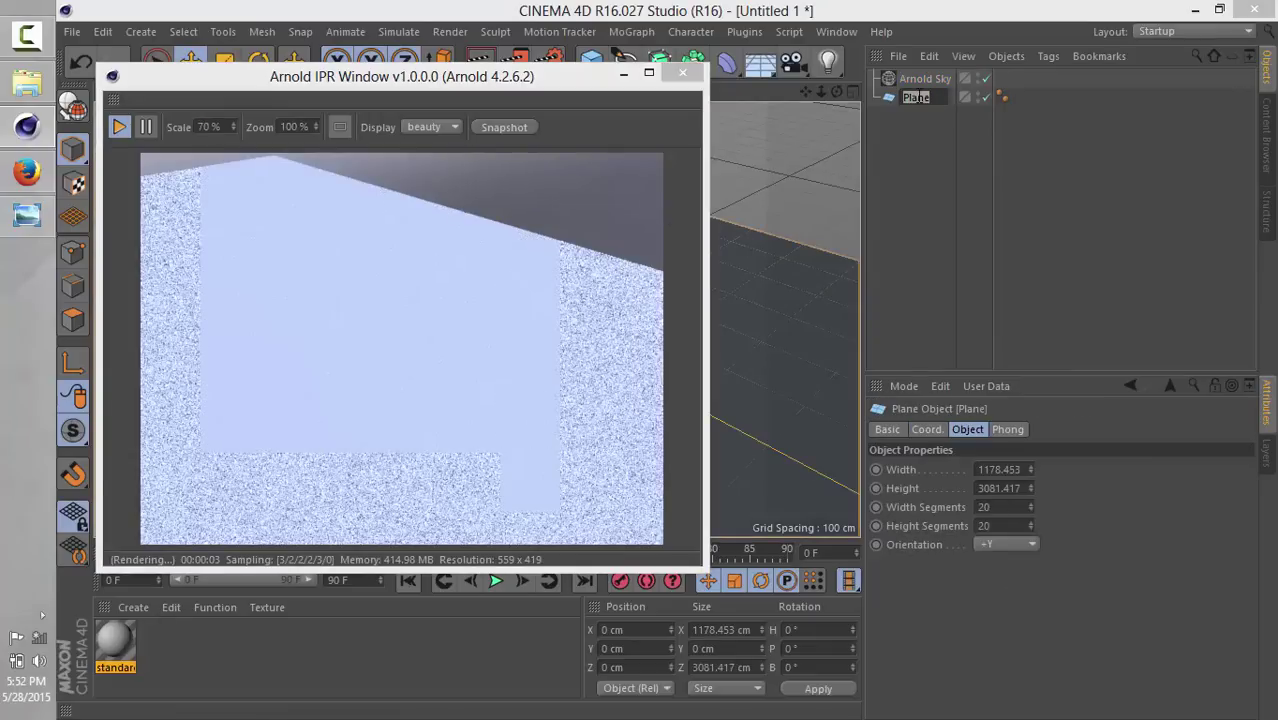
{"action": "type", "text": "FLOO"}
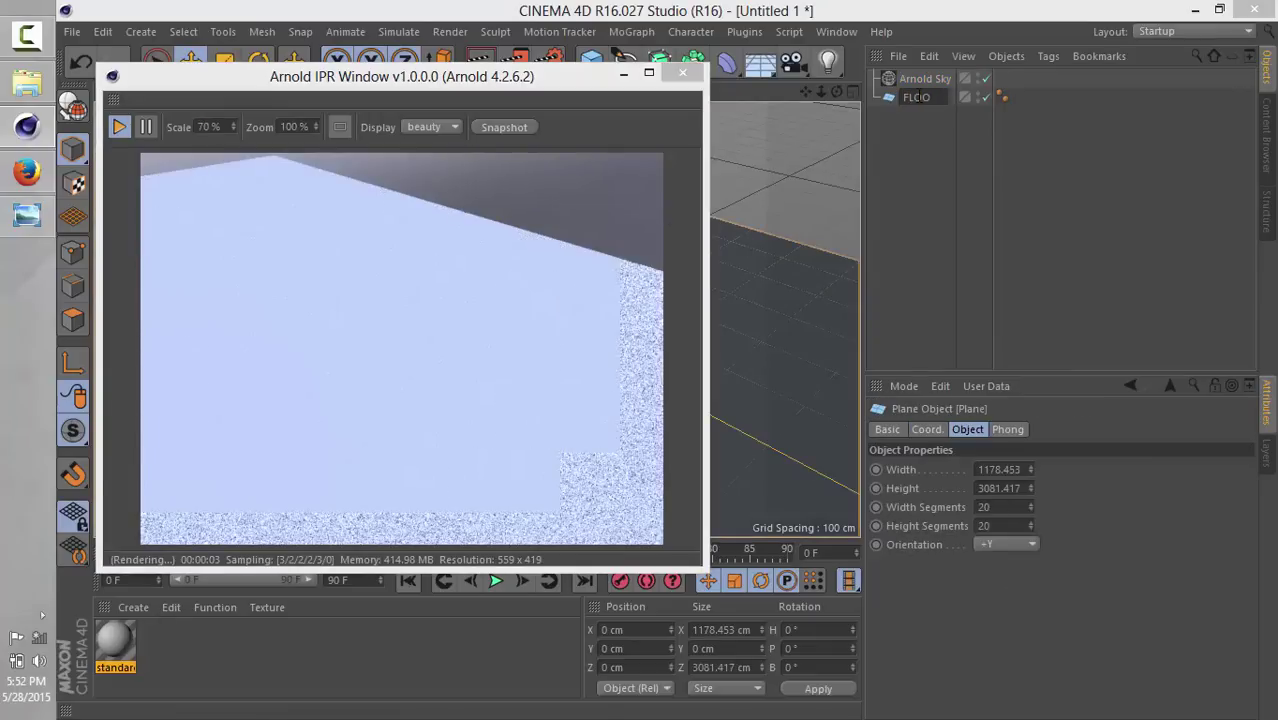
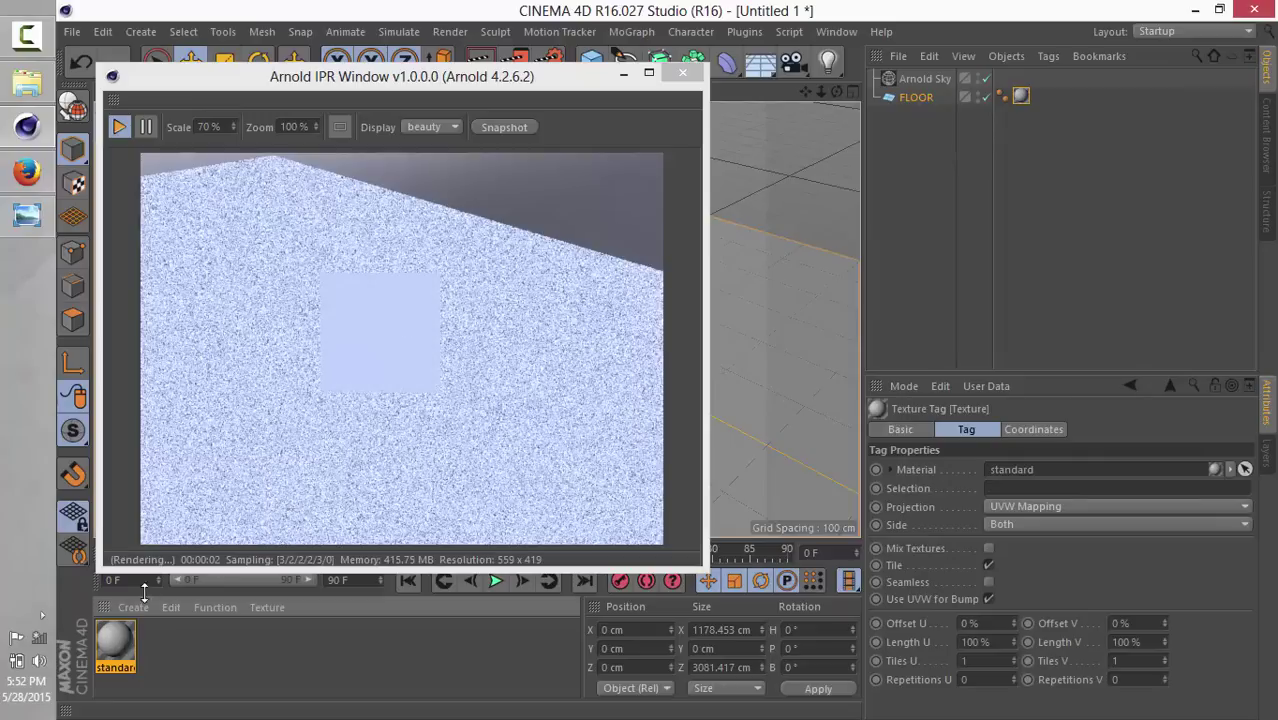
Open the standard material in the Material Editor and move its window aside to uncover more of the render preview
{"action": "double_click", "coordinate": [118, 645]}
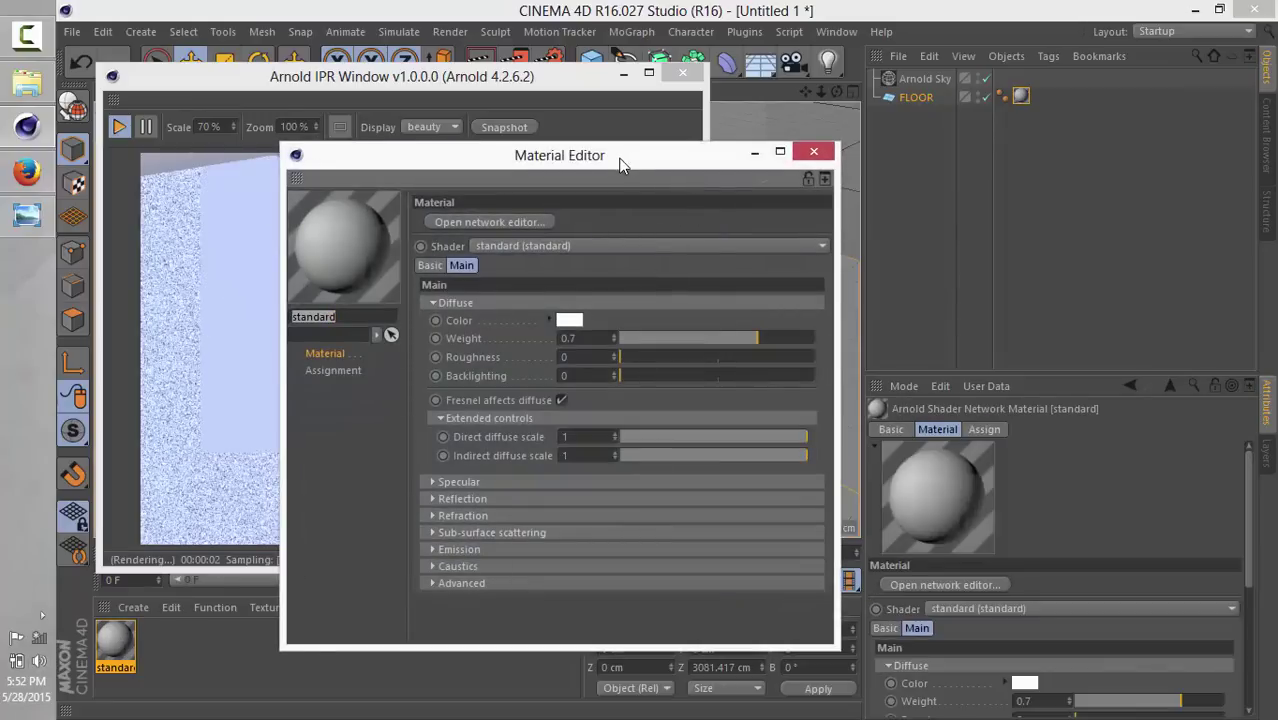
{"action": "left_click_drag", "start_coordinate": [620, 163], "coordinate": [845, 162]}
{"action": "left_click", "coordinate": [687, 303]}
{"action": "left_click", "coordinate": [687, 303]}
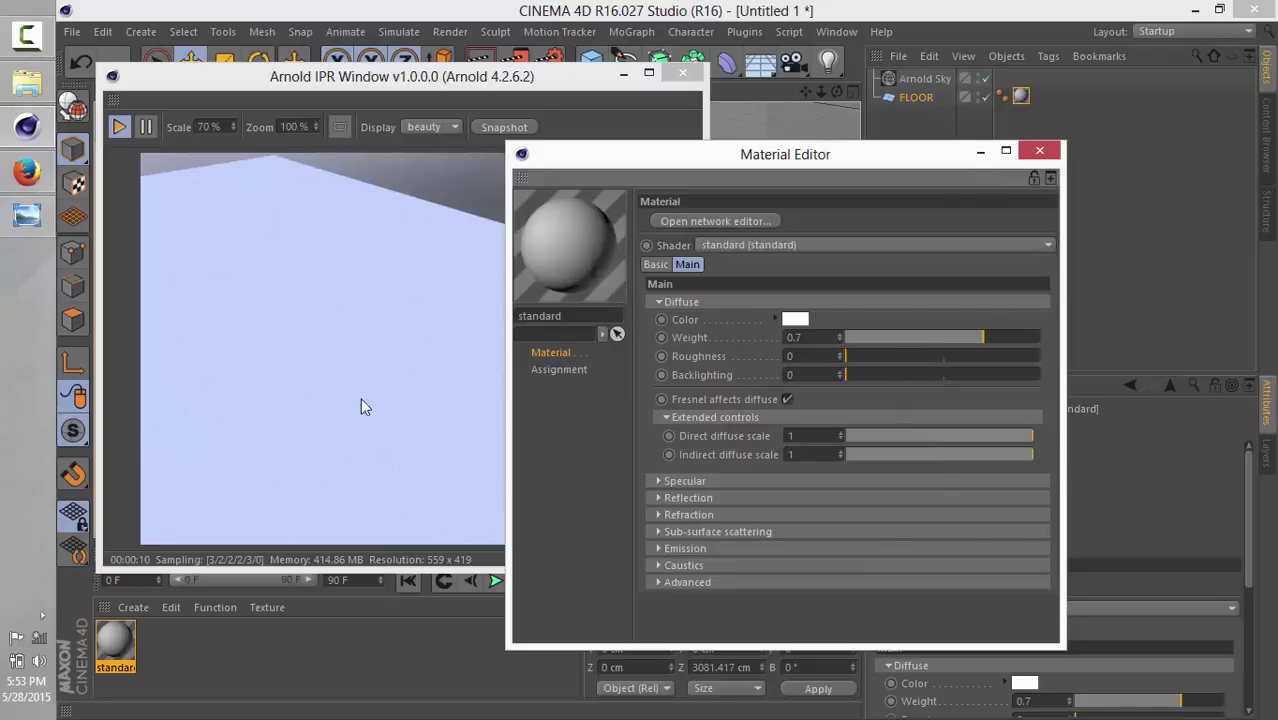
Open the standard material's shader network editor and place the standard node near the upper edge beside the Arnold Beauty output
{"action": "left_click", "coordinate": [728, 222]}
{"action": "left_click_drag", "start_coordinate": [628, 171], "coordinate": [845, 200]}
{"action": "left_click_drag", "start_coordinate": [773, 265], "coordinate": [722, 98]}
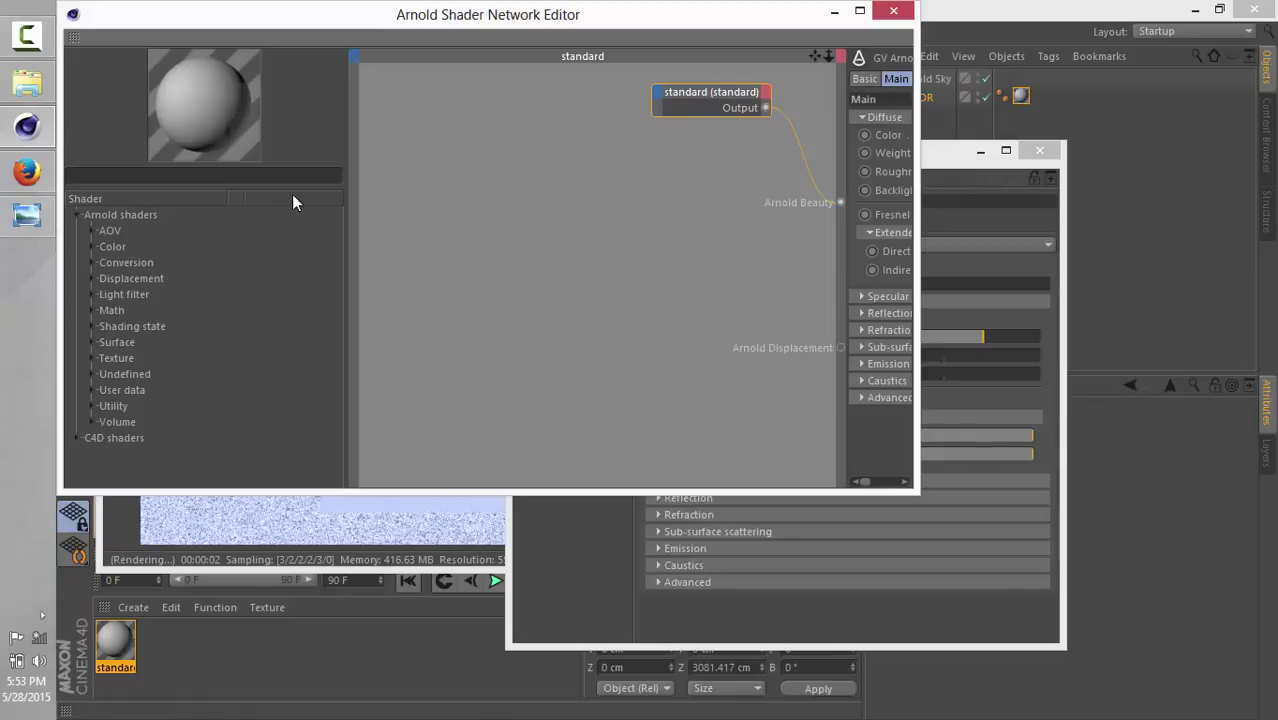
Consult the browser tutorial's map connections and add the wood-flooring-diffuse image from the FLOOR TUTORIAL folder to the shader network
{"action": "left_click", "coordinate": [27, 82]}
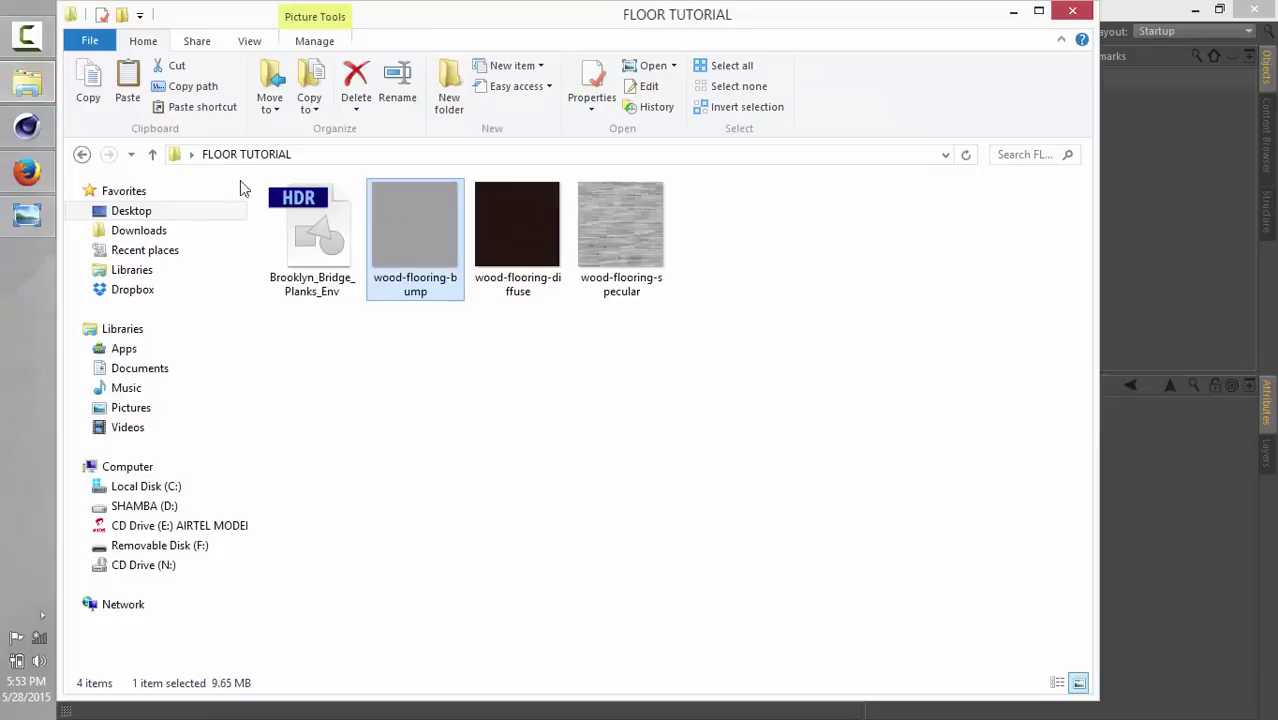
{"action": "left_click", "coordinate": [516, 237]}
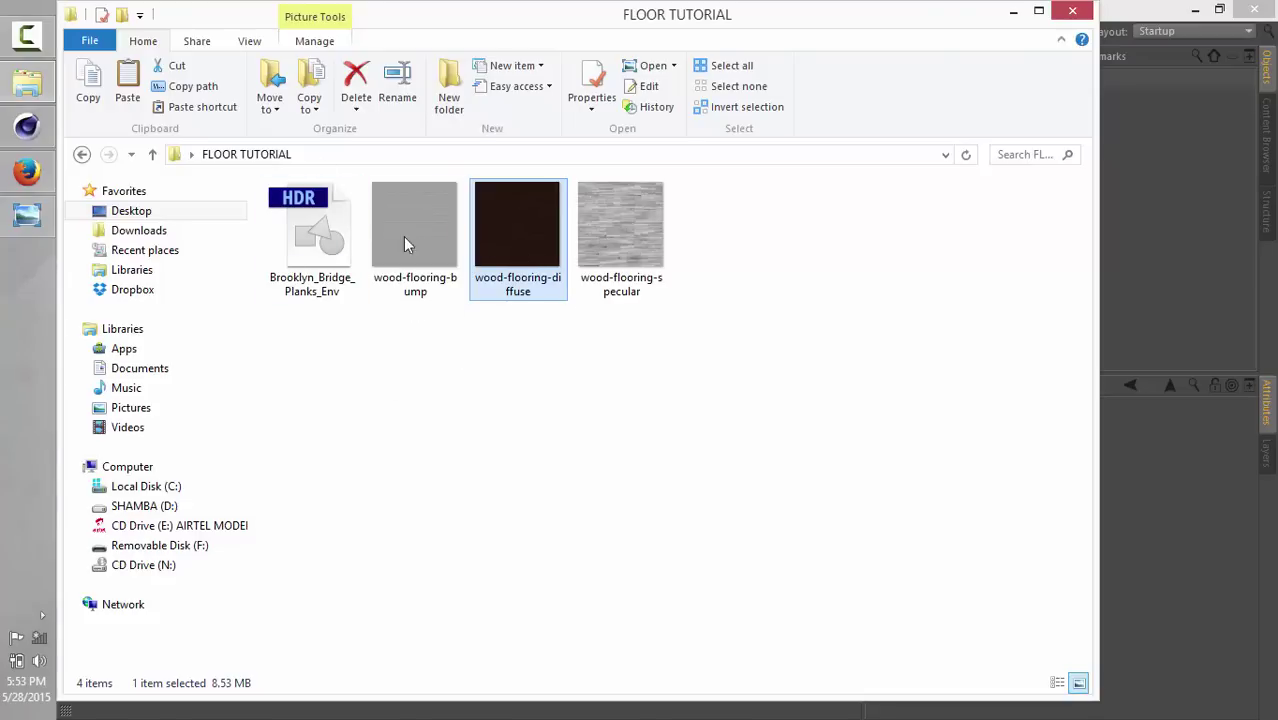
{"action": "left_click", "coordinate": [27, 172]}
{"action": "left_click", "coordinate": [342, 37]}
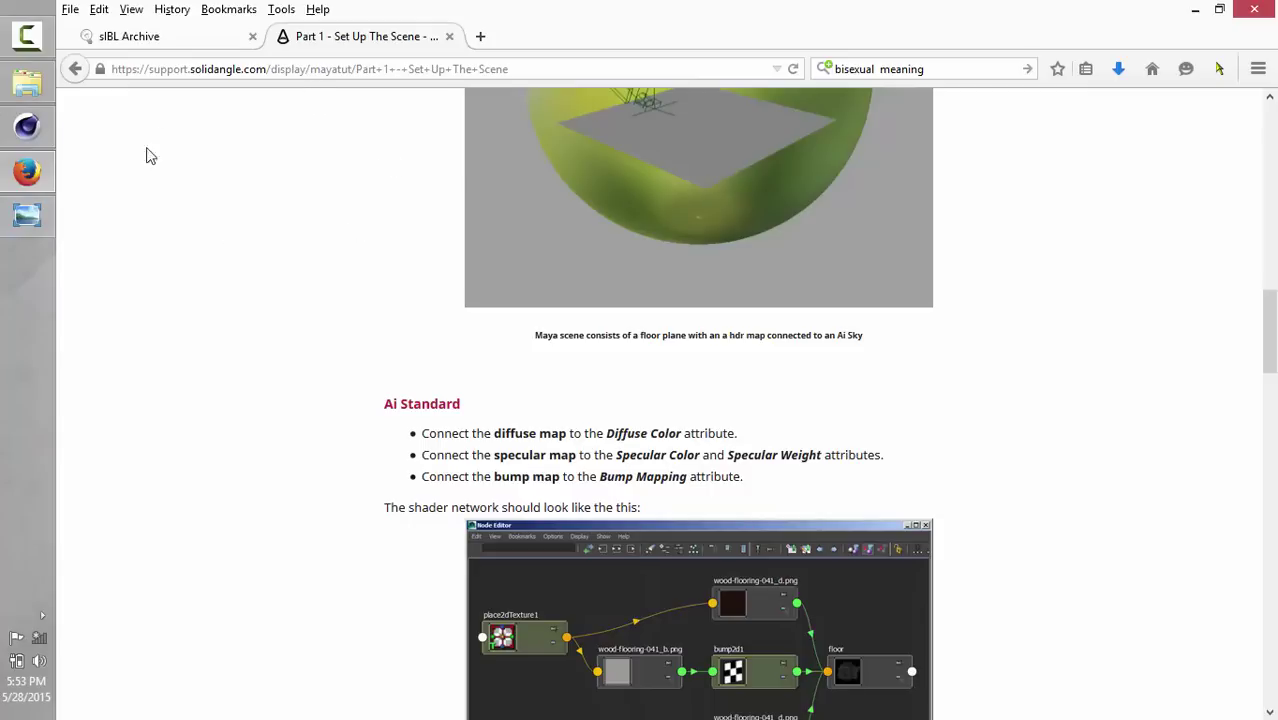
{"action": "left_click", "coordinate": [28, 176]}
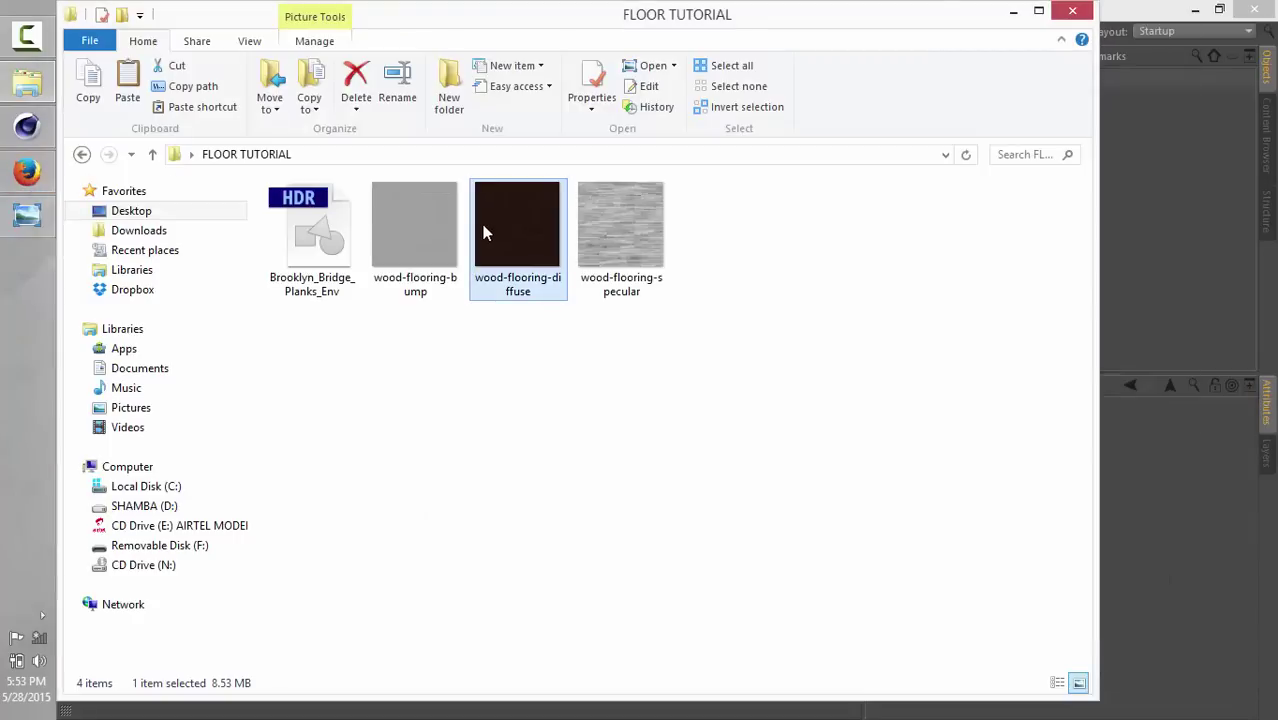
{"action": "left_click_drag", "start_coordinate": [507, 228], "coordinate": [486, 82]}
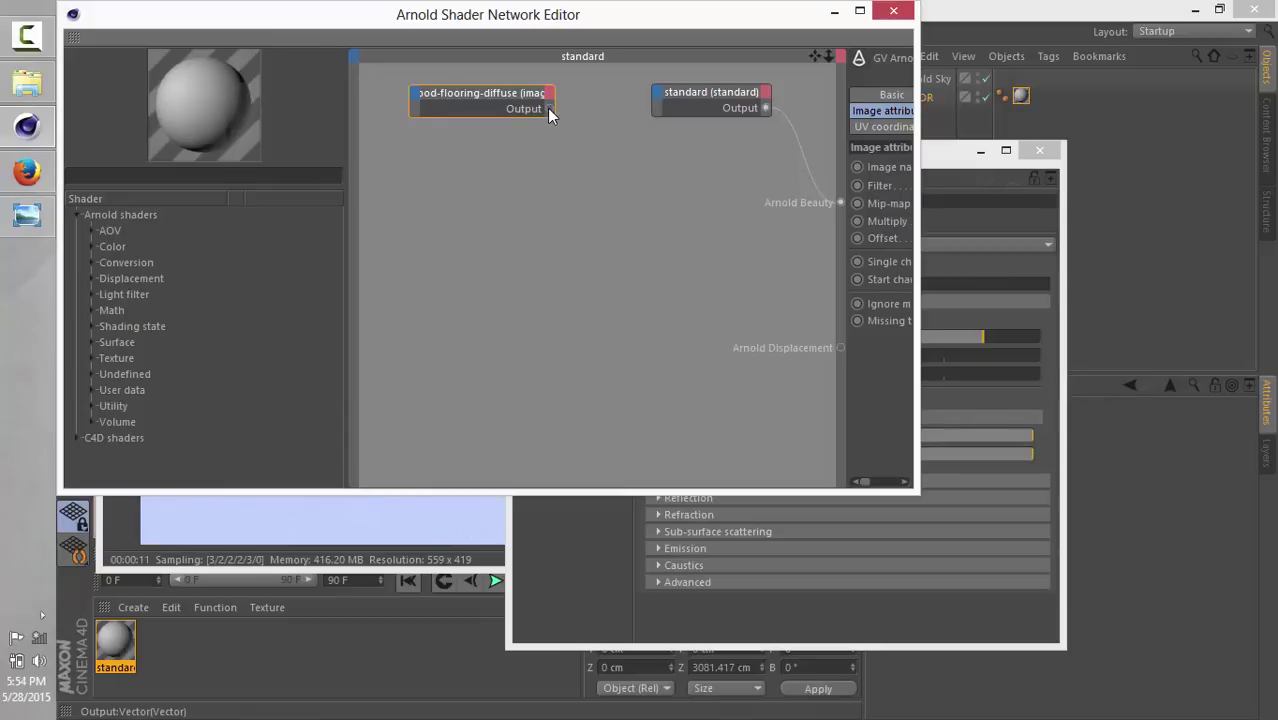
Connect the wood-flooring-diffuse node's output to the Diffuse Color input of the standard shader
{"action": "left_click_drag", "start_coordinate": [652, 114], "coordinate": [655, 90]}
{"action": "left_click_drag", "start_coordinate": [660, 95], "coordinate": [660, 95]}
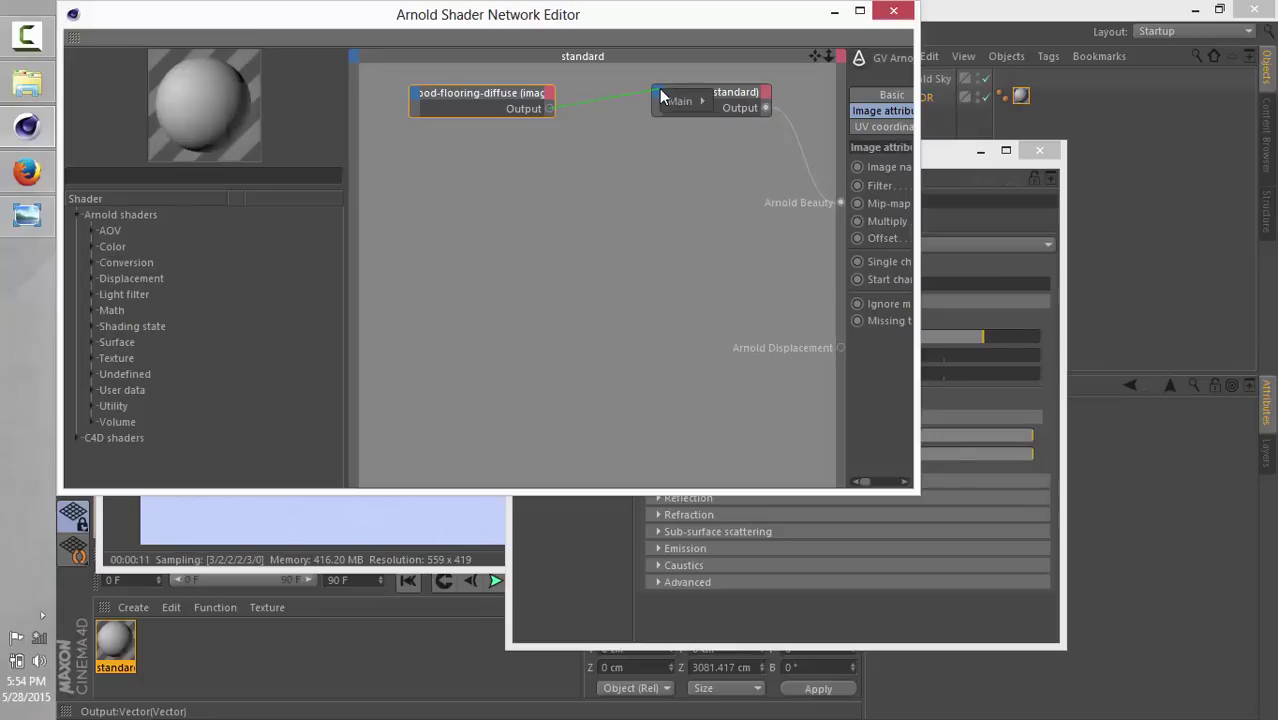
{"action": "mouse_move", "coordinate": [668, 99]}
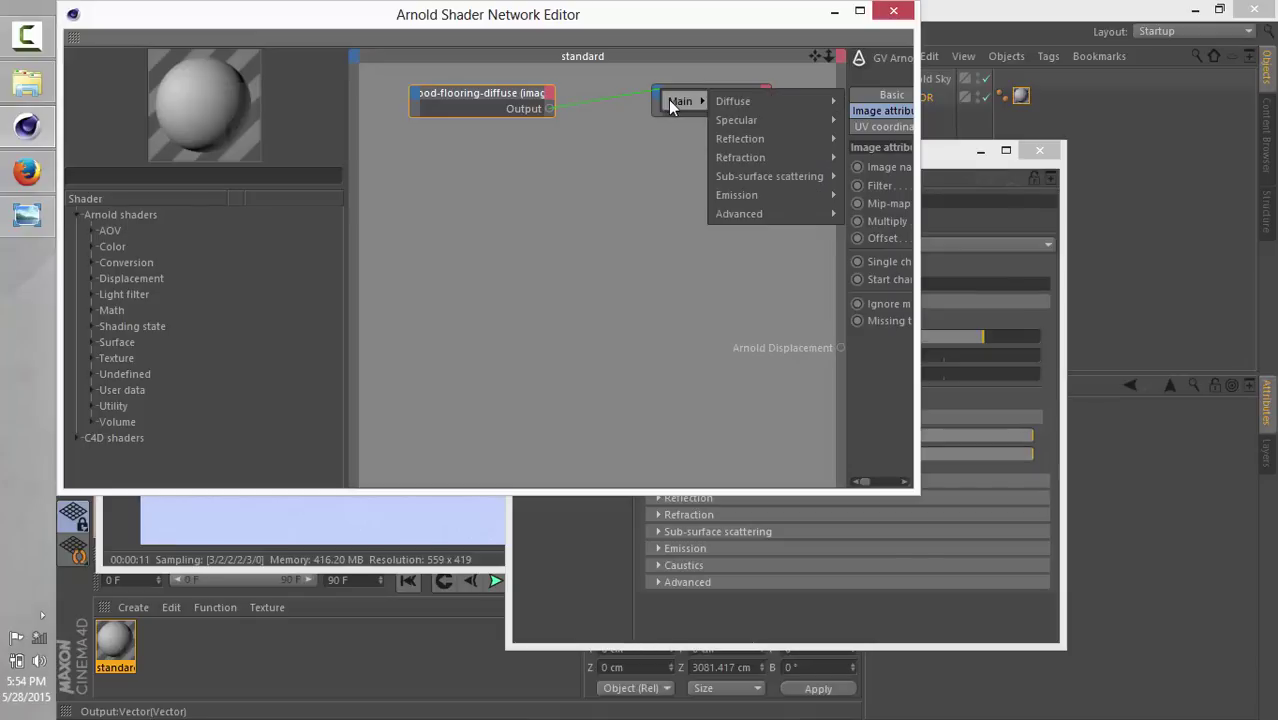
{"action": "mouse_move", "coordinate": [742, 104]}
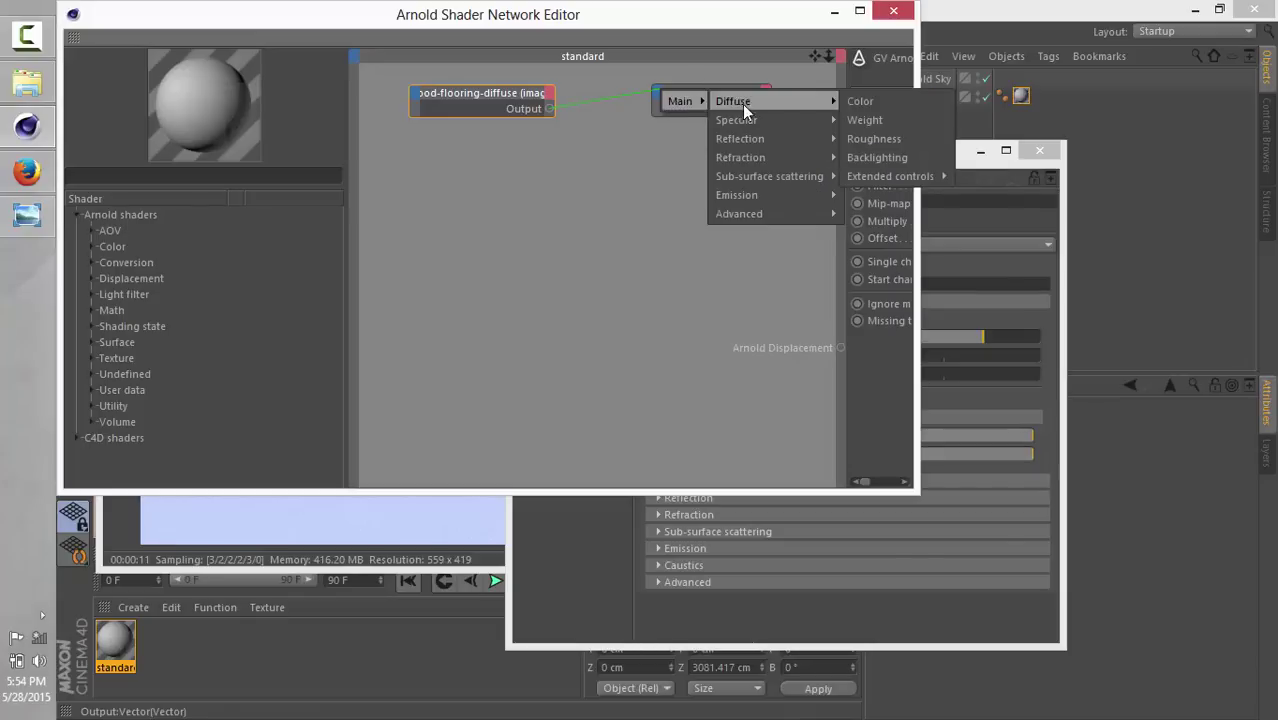
{"action": "left_click", "coordinate": [861, 103]}
Move the shader network editor off the IPR window and examine the diffuse texture on the rendered floor
{"action": "left_click_drag", "start_coordinate": [507, 24], "coordinate": [855, 32]}
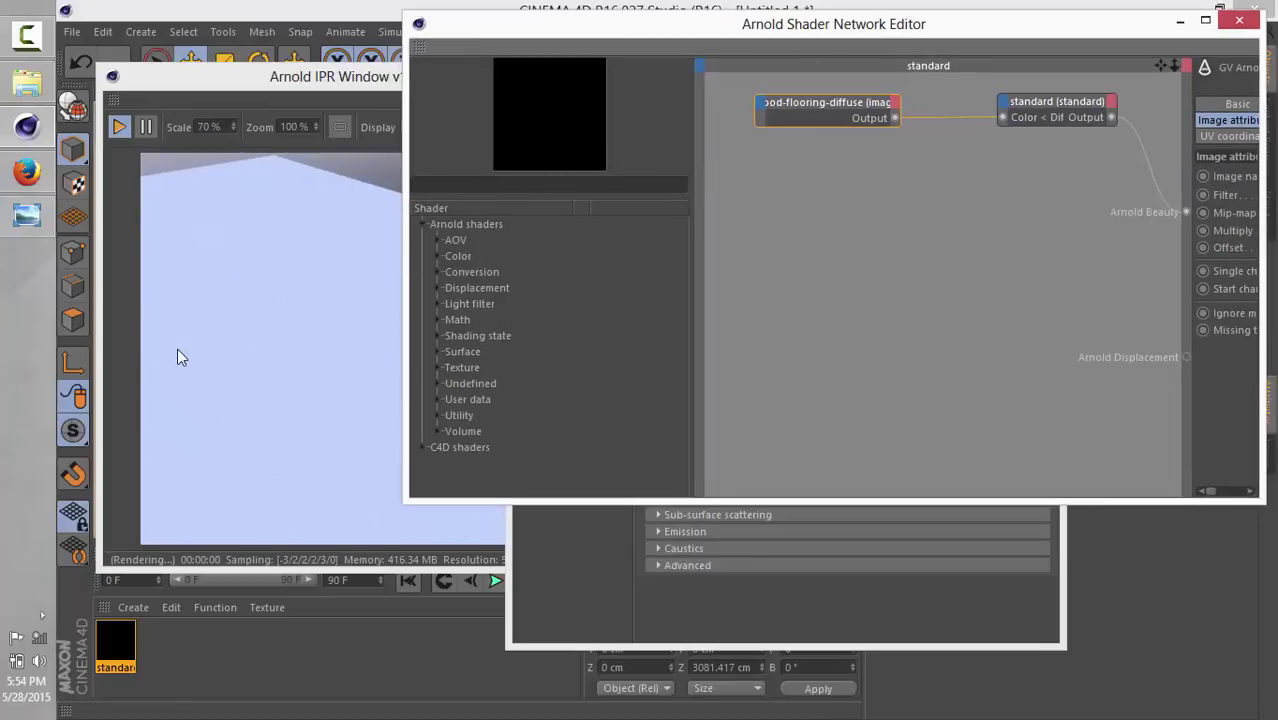
{"action": "left_click", "coordinate": [304, 79]}
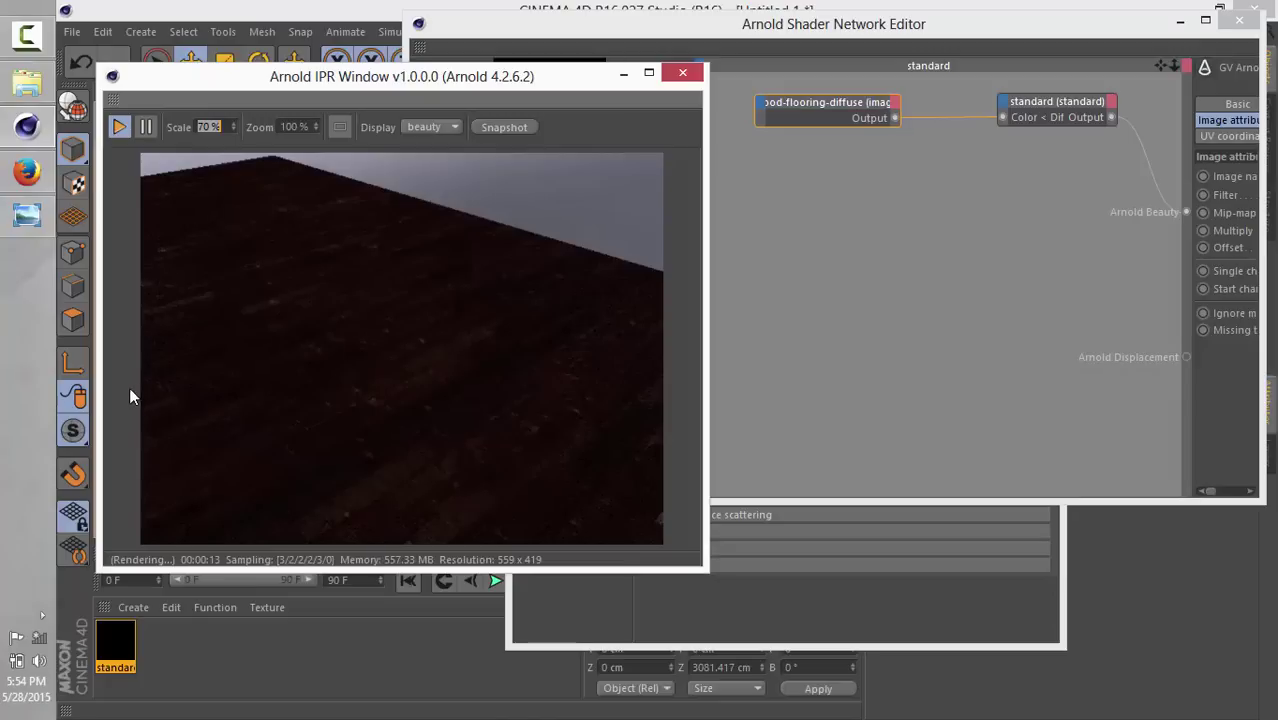
{"action": "mouse_move", "coordinate": [557, 80]}
{"action": "left_mouse_down"}
{"action": "mouse_move", "coordinate": [532, 80]}
{"action": "mouse_move", "coordinate": [550, 78]}
{"action": "left_mouse_up"}
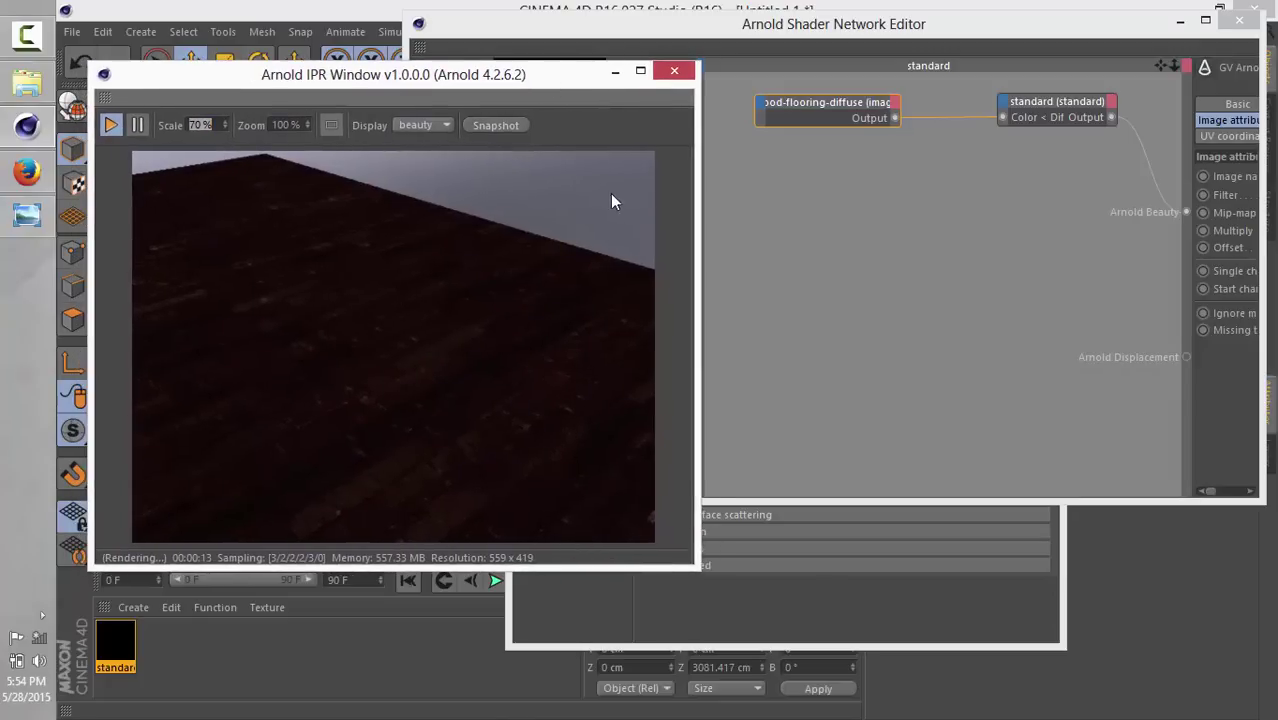
Close the shader network editor and reframe the viewport camera to show more sky above the floor
{"action": "left_click_drag", "start_coordinate": [1118, 40], "coordinate": [1150, 212]}
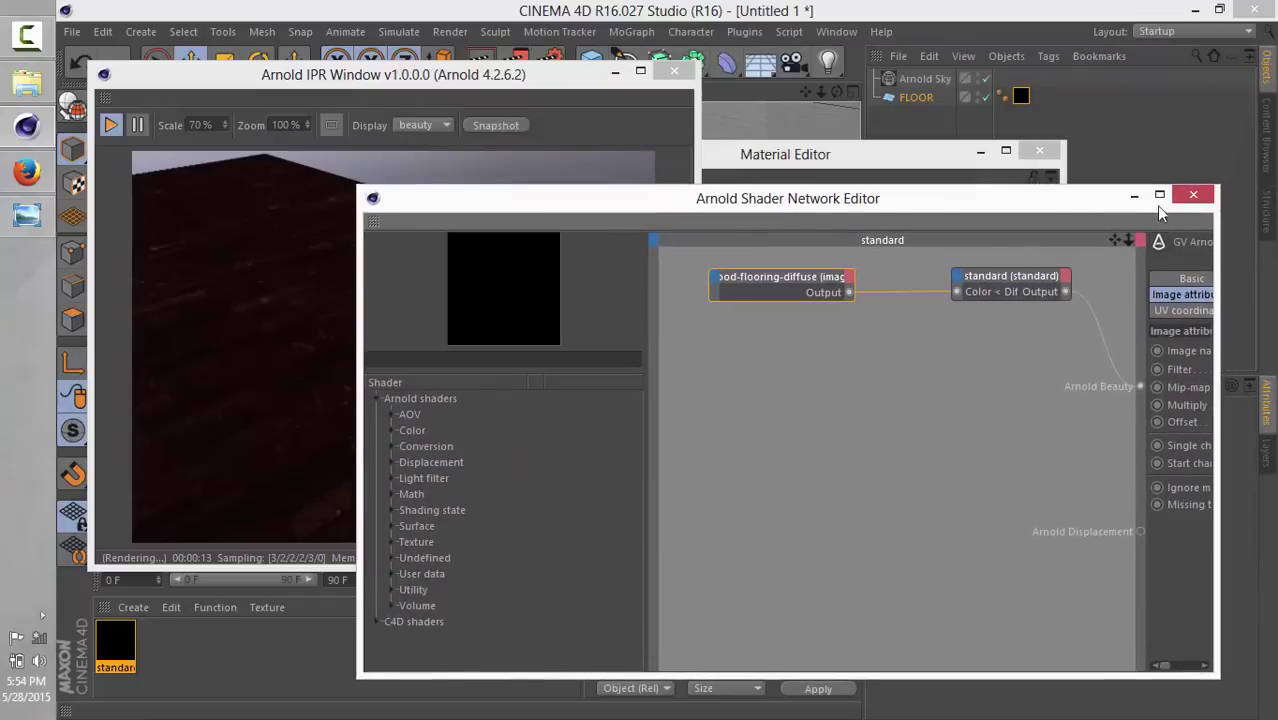
{"action": "left_click", "coordinate": [1191, 196]}
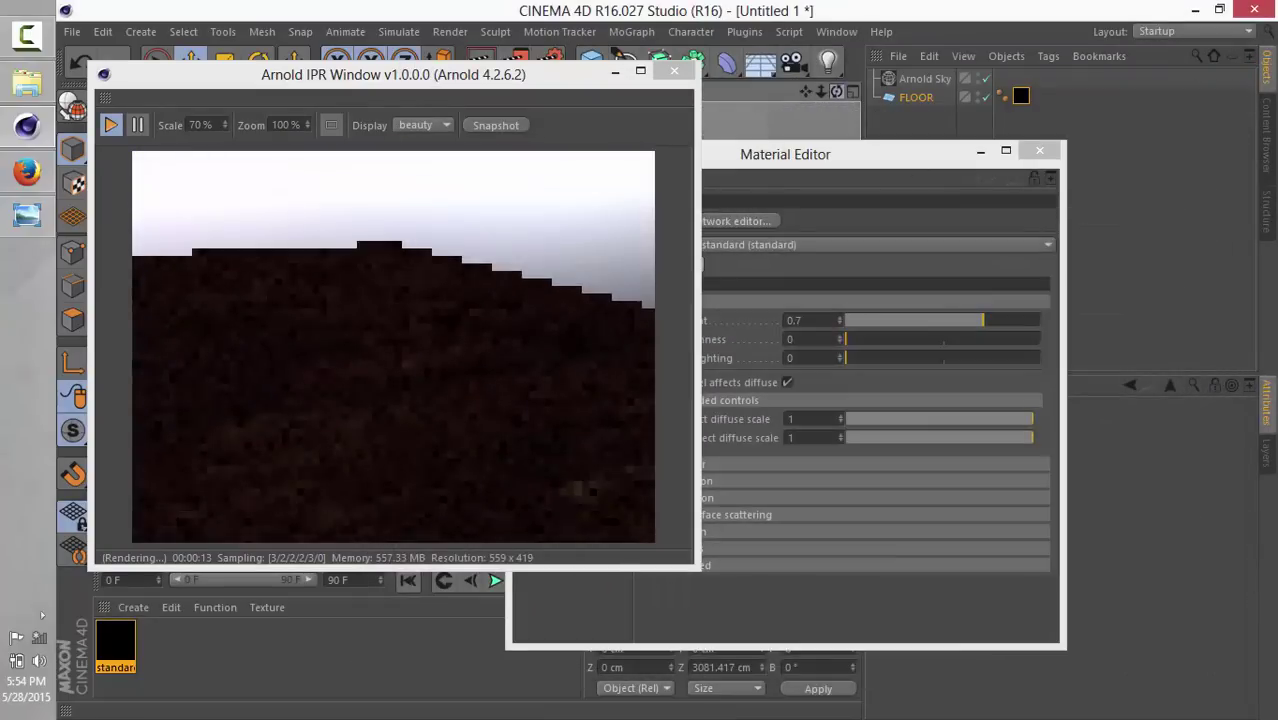
{"action": "left_click_drag", "start_coordinate": [805, 91], "coordinate": [802, 102]}
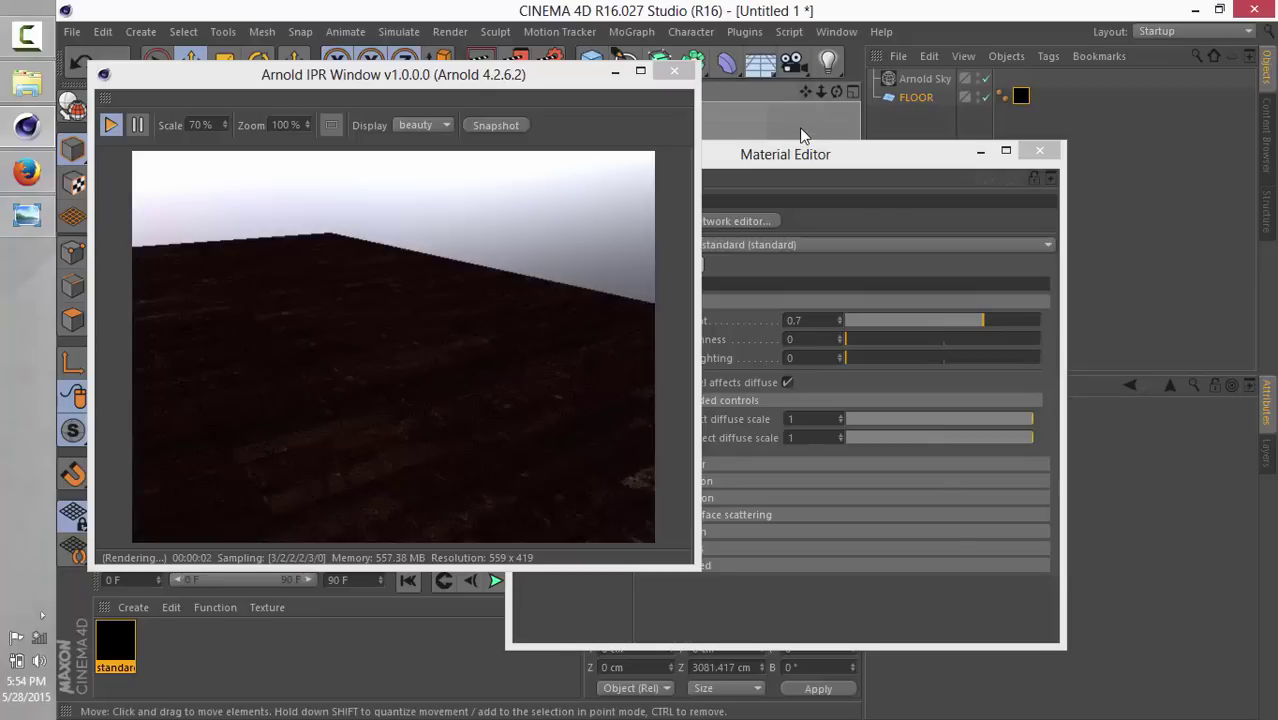
{"action": "left_click_drag", "start_coordinate": [836, 92], "coordinate": [819, 160]}
Bring the Material Editor forward and show the Specular settings with the Diffuse group collapsed
{"action": "left_click", "coordinate": [819, 160]}
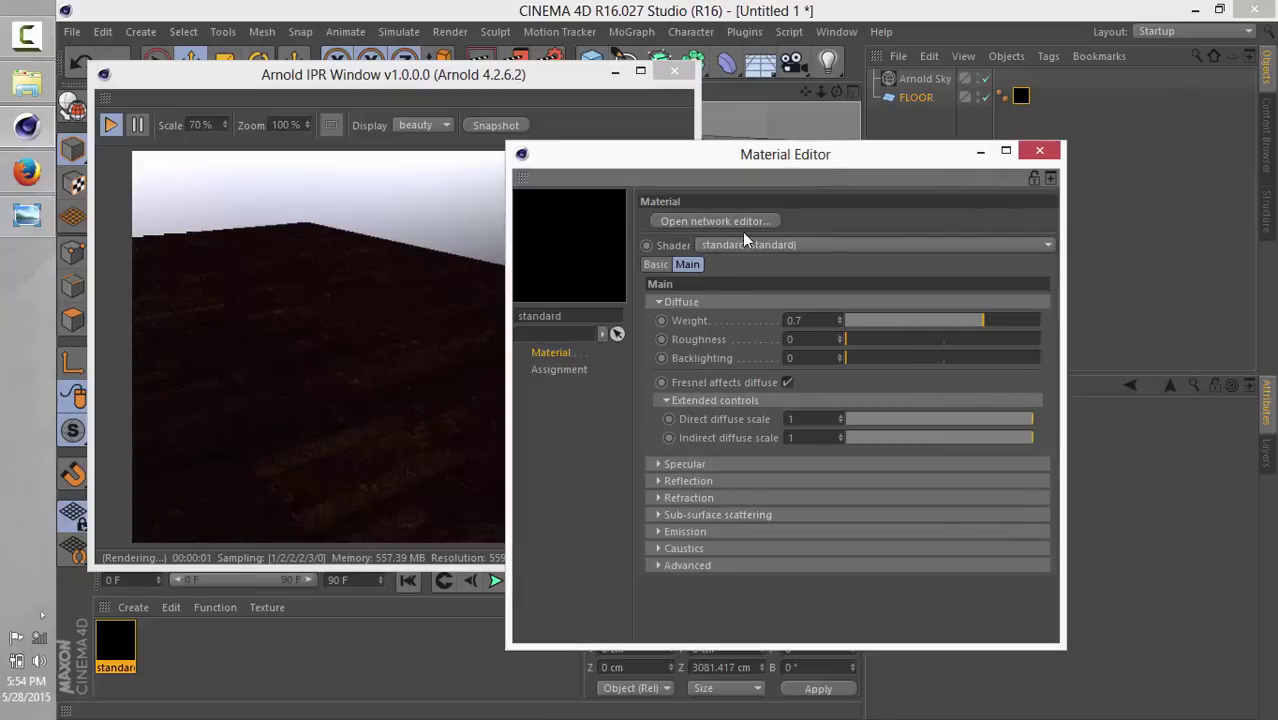
{"action": "left_click", "coordinate": [657, 463]}
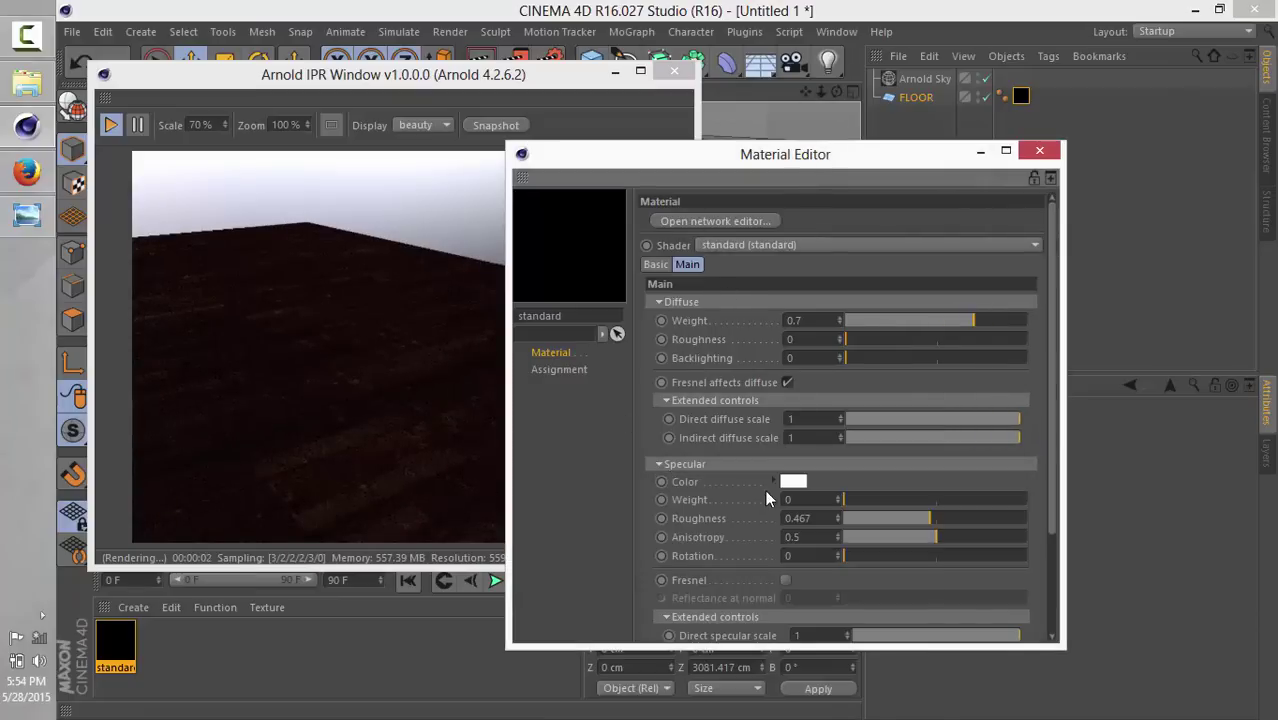
{"action": "left_click", "coordinate": [658, 302]}
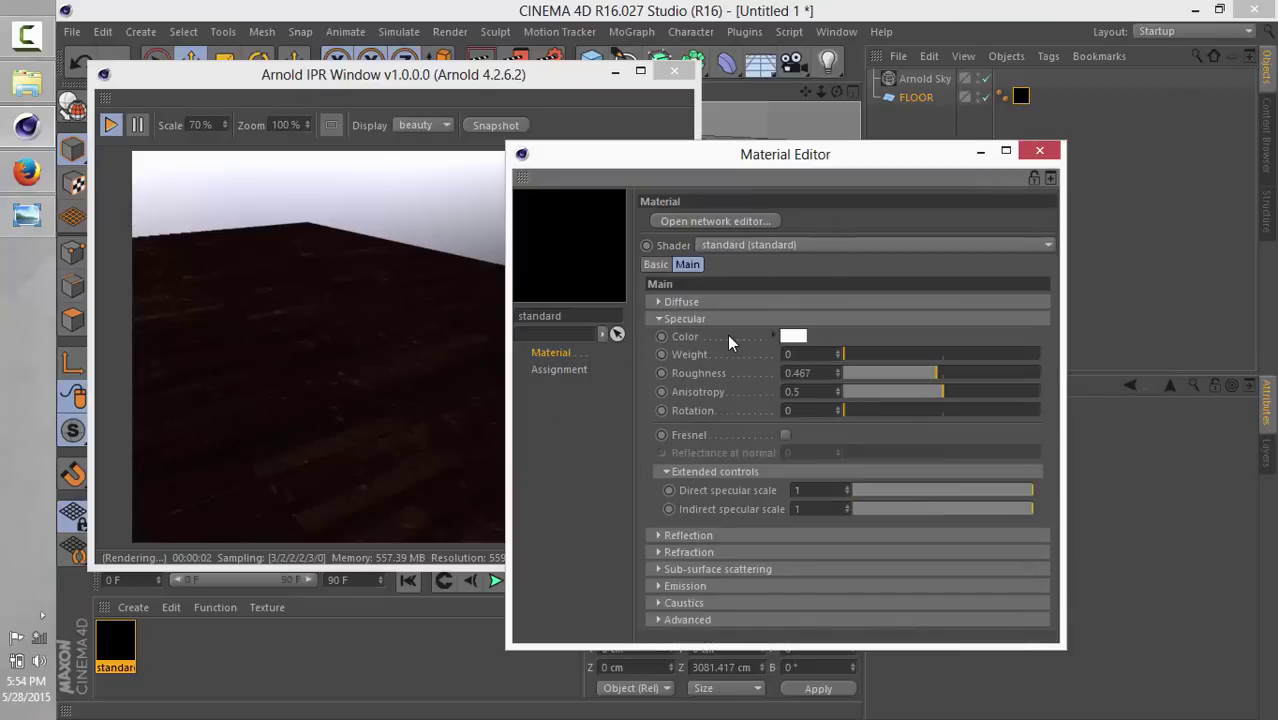
Reopen the shader network editor and add the wood-flooring-specular image below the diffuse node
{"action": "left_click", "coordinate": [738, 223]}
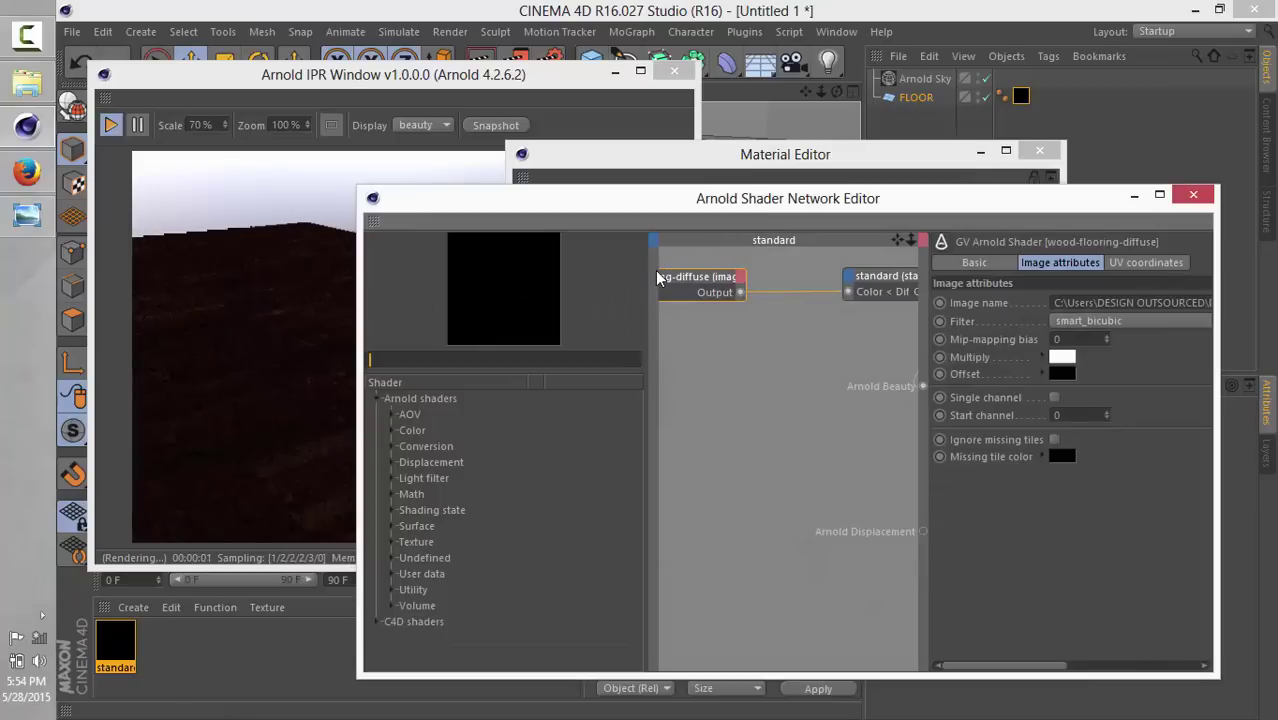
{"action": "left_click_drag", "start_coordinate": [631, 283], "coordinate": [688, 284]}
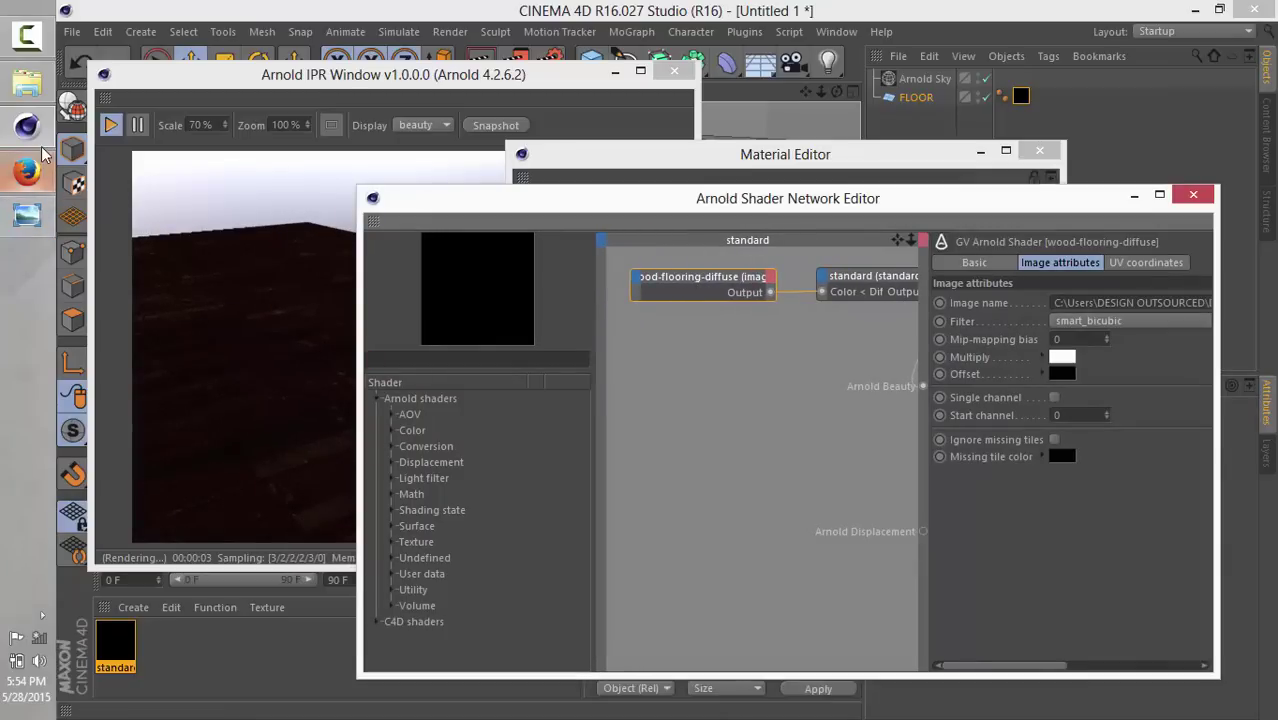
{"action": "left_click", "coordinate": [27, 82]}
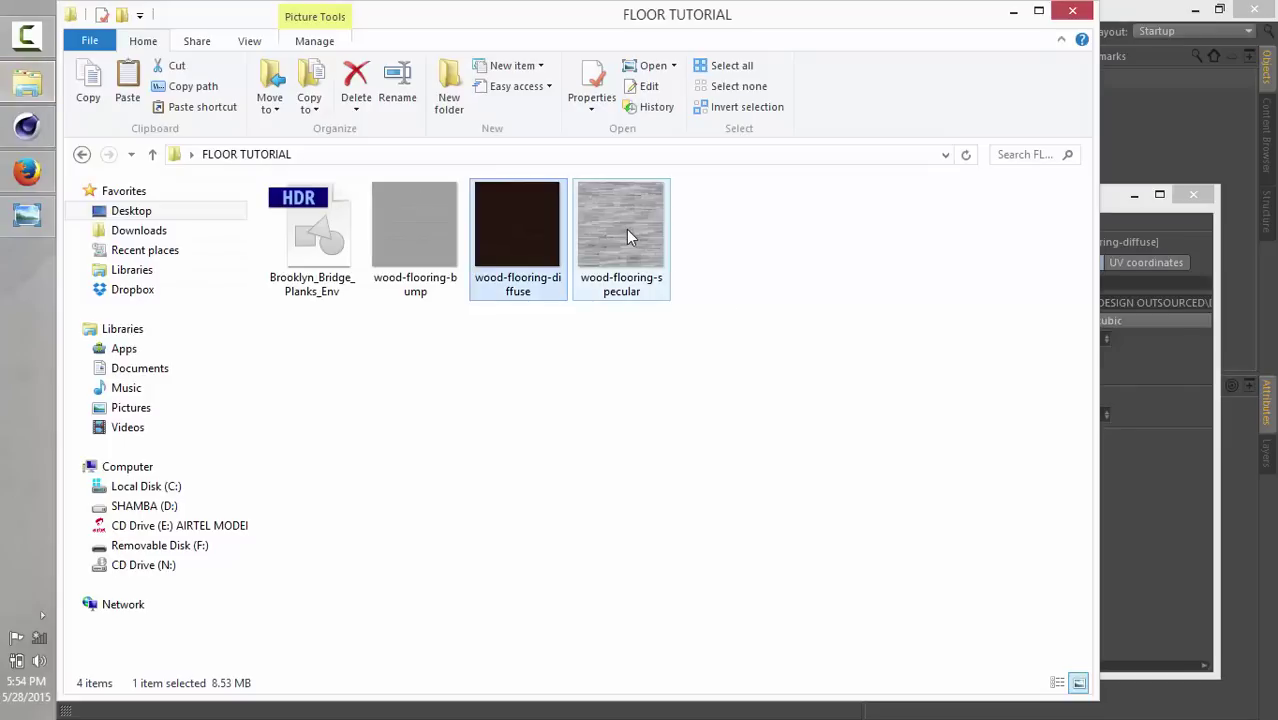
{"action": "left_click_drag", "start_coordinate": [624, 222], "coordinate": [683, 346]}
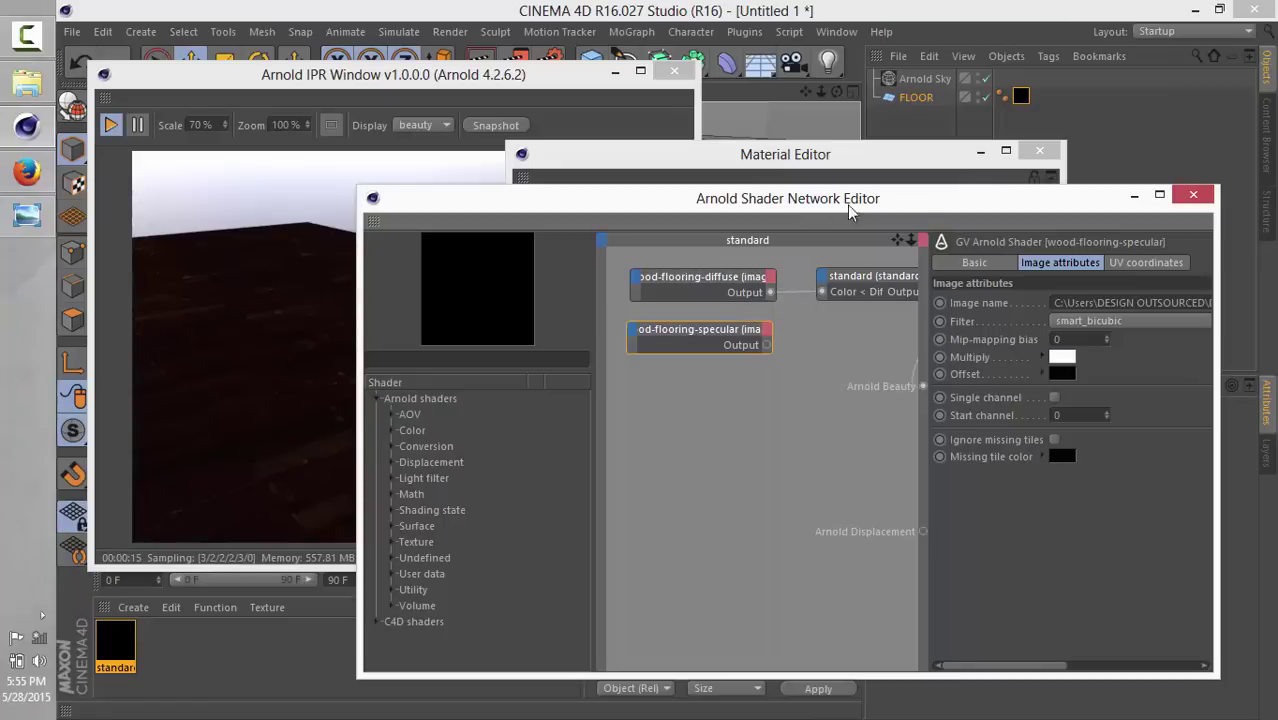
Connect the wood-flooring-specular node's output to both the Specular Color and Specular Weight of the standard shader
{"action": "left_click_drag", "start_coordinate": [764, 352], "coordinate": [828, 284]}
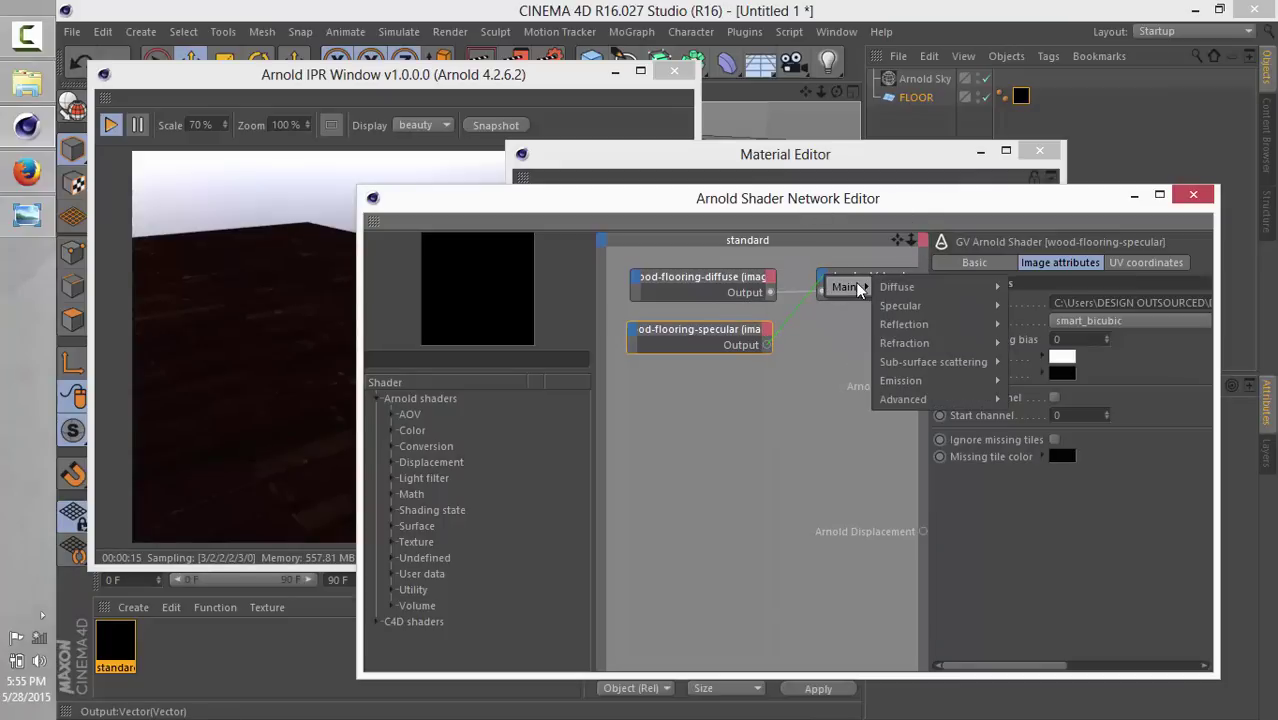
{"action": "mouse_move", "coordinate": [897, 297]}
{"action": "left_click", "coordinate": [1050, 307]}
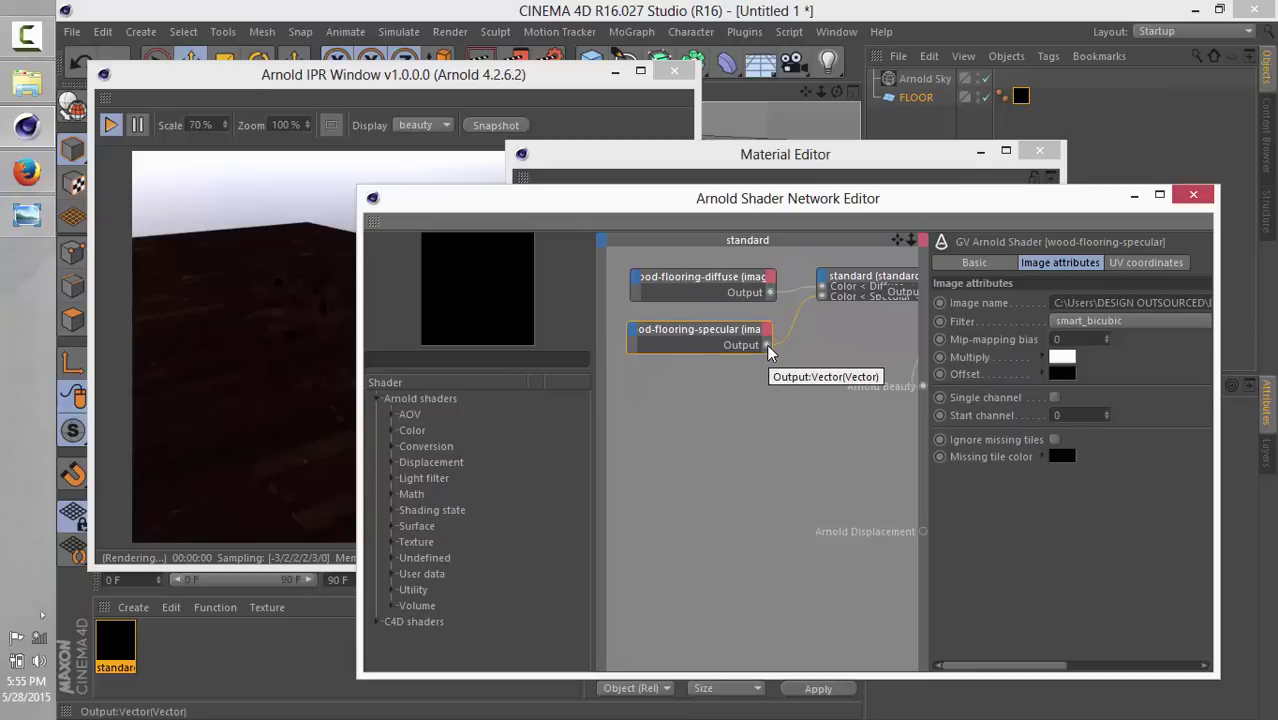
{"action": "left_click_drag", "start_coordinate": [777, 351], "coordinate": [1018, 305]}
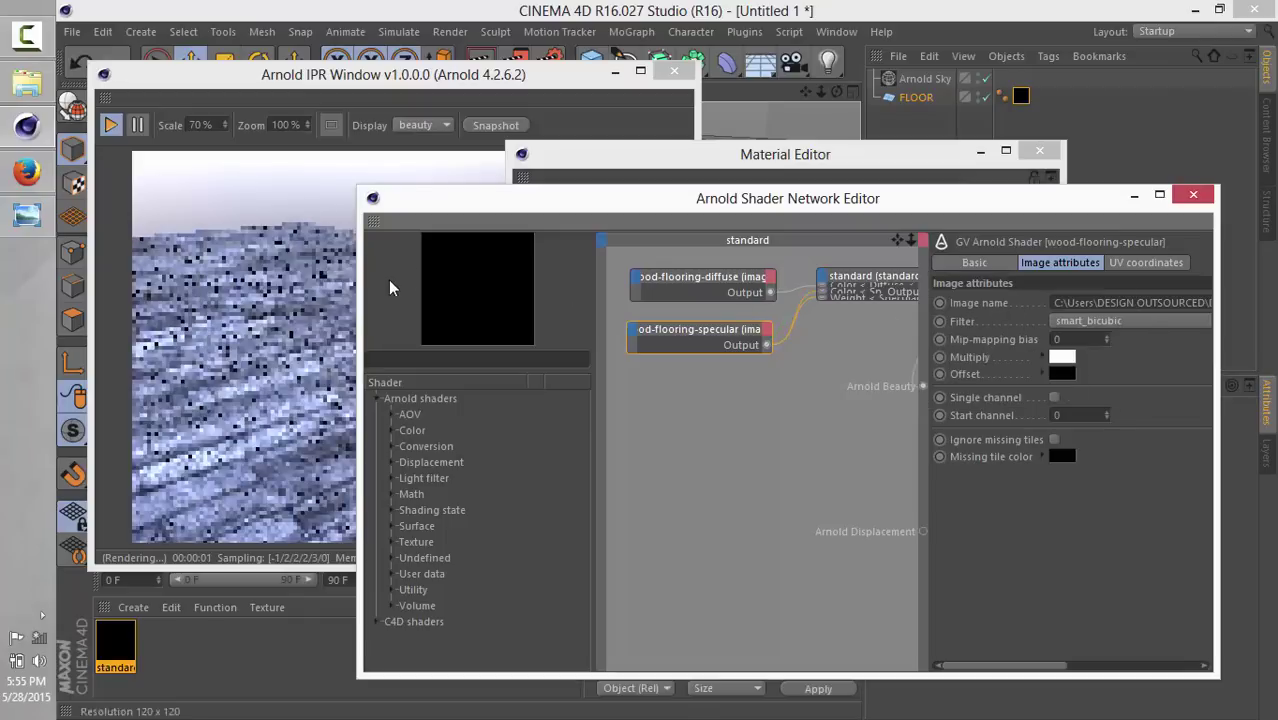
Check the specular effect in the IPR render and enlarge the standard node to show all its connected inputs
{"action": "left_click", "coordinate": [484, 80]}
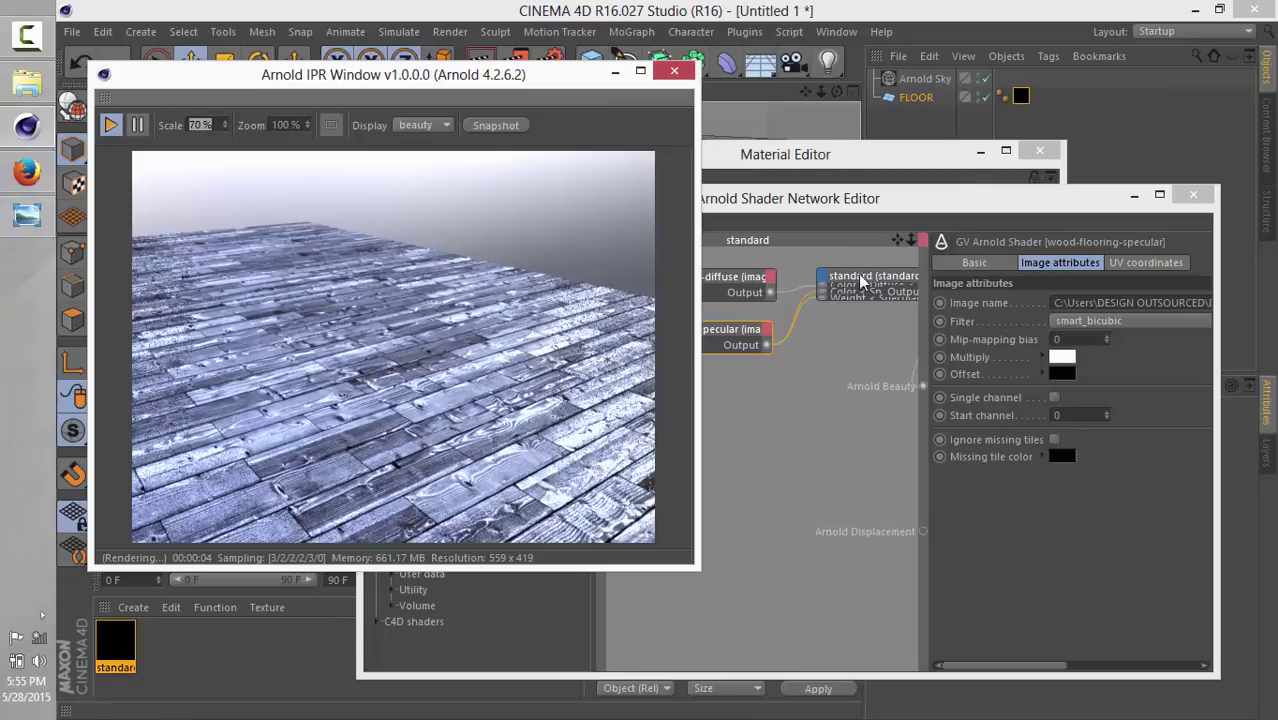
{"action": "left_click", "coordinate": [920, 200]}
{"action": "left_click_drag", "start_coordinate": [975, 200], "coordinate": [962, 123]}
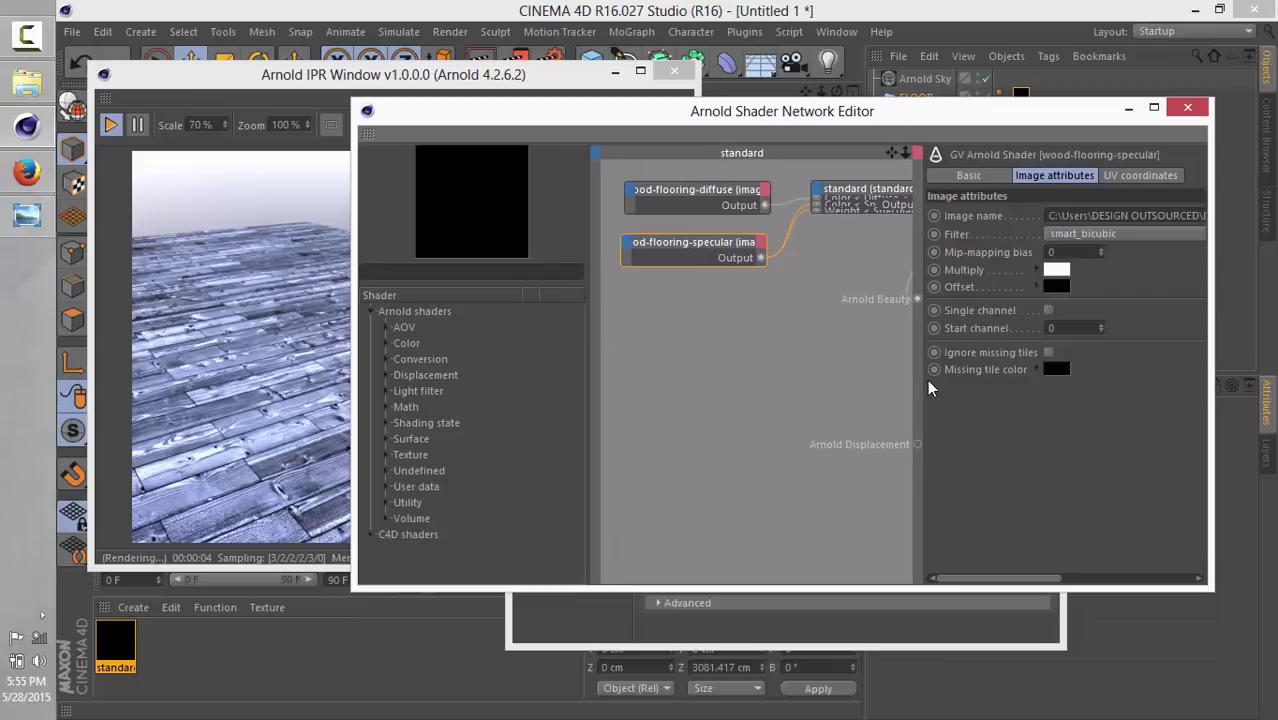
{"action": "left_click", "coordinate": [870, 212]}
{"action": "left_click_drag", "start_coordinate": [870, 212], "coordinate": [867, 277]}
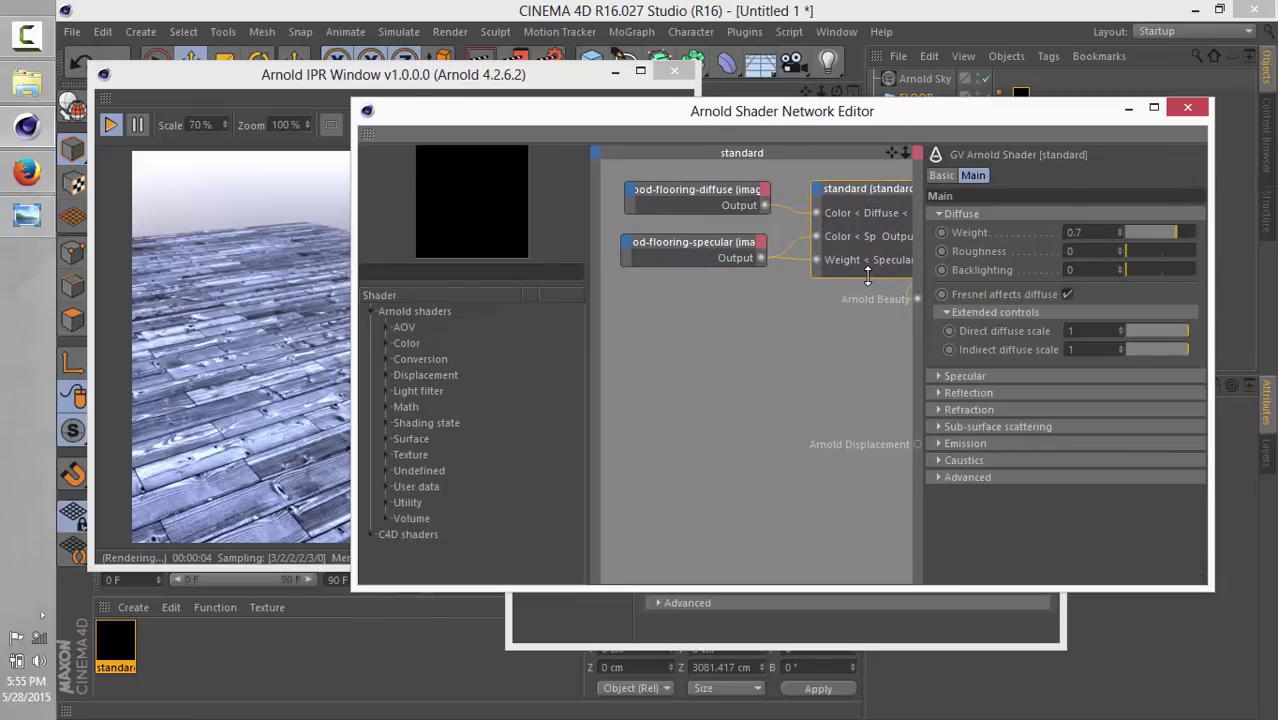
Set the standard shader's specular Roughness to 0.32 and check the floor in the IPR render
{"action": "left_click", "coordinate": [939, 375]}
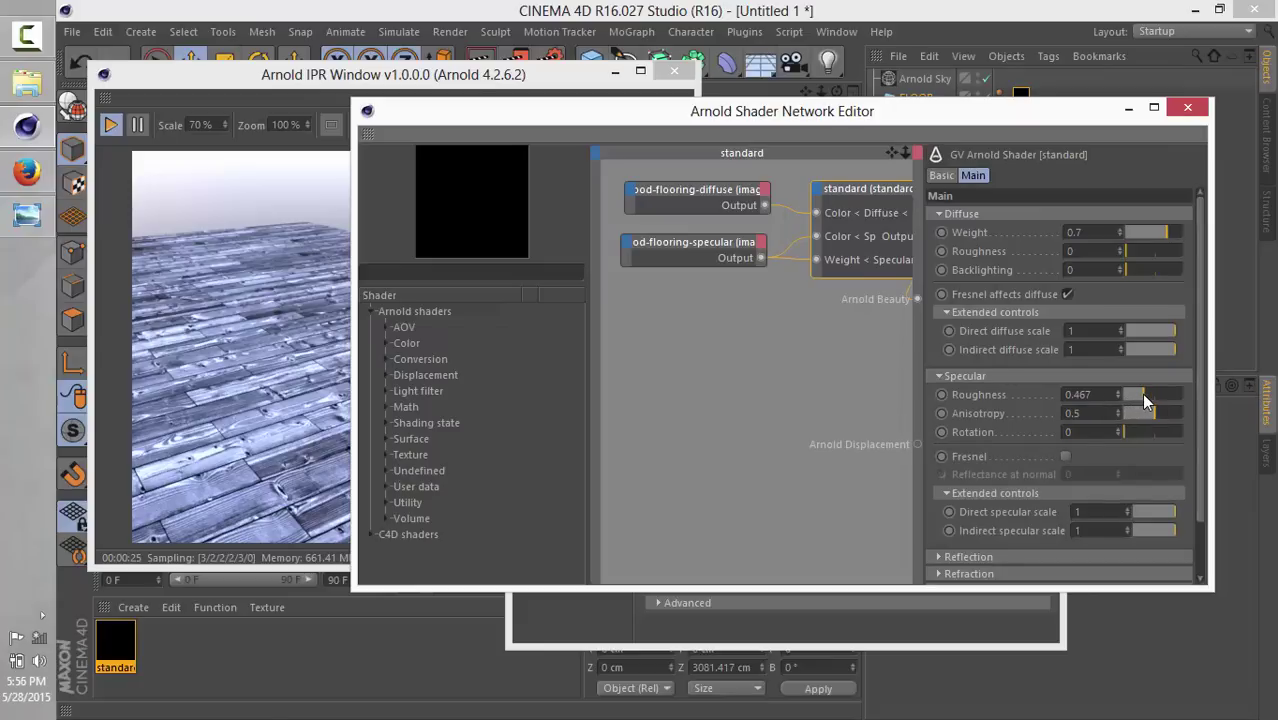
{"action": "left_click_drag", "start_coordinate": [1145, 396], "coordinate": [1146, 400]}
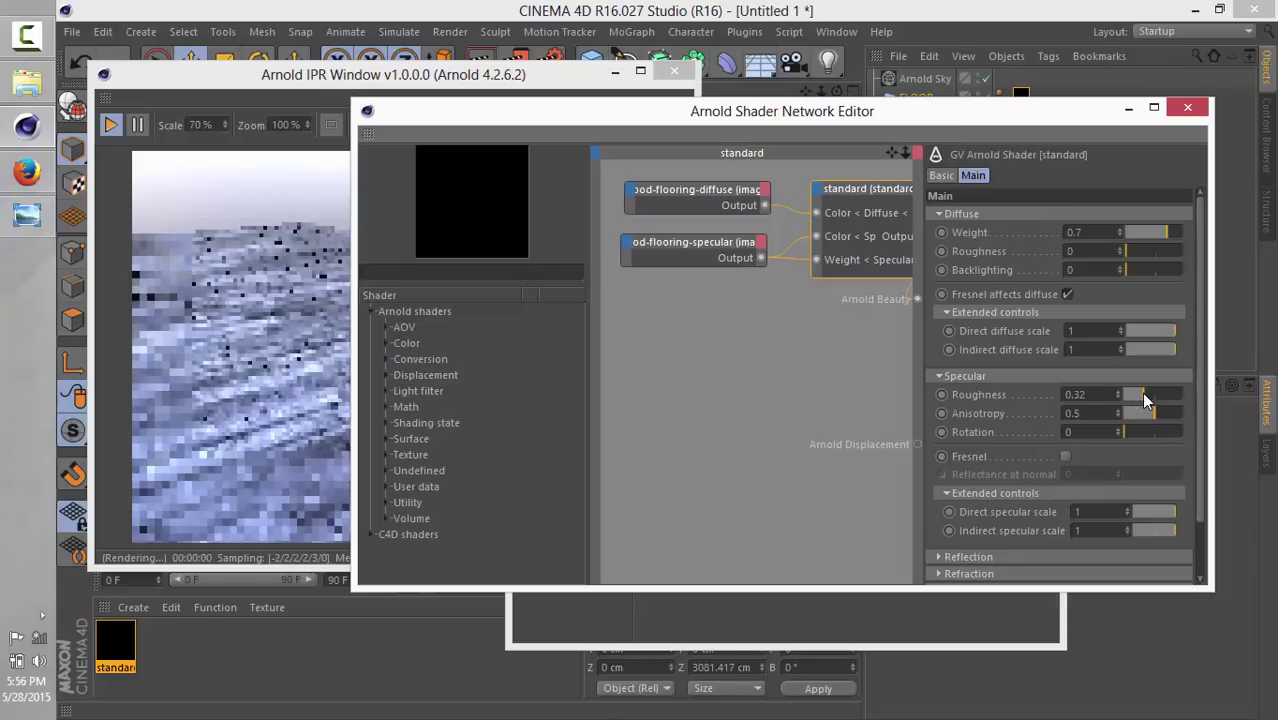
{"action": "left_click", "coordinate": [265, 181]}
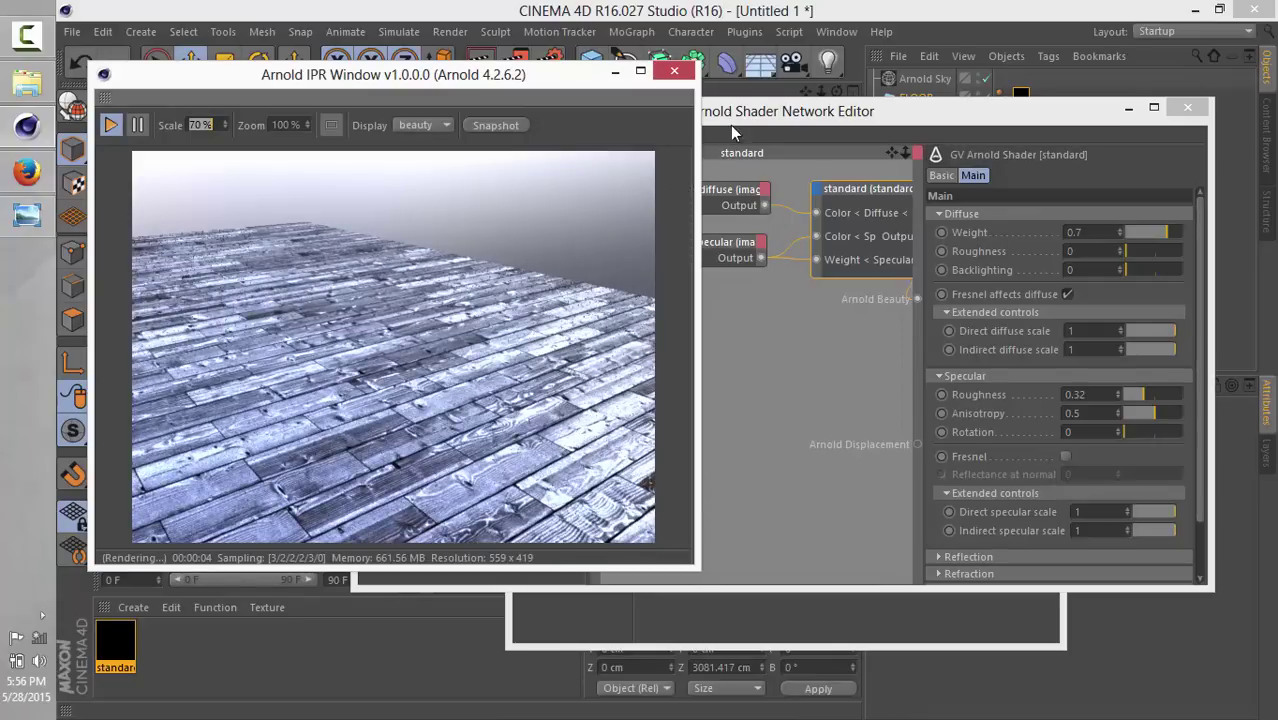
Compare the render preview again and enable Fresnel for the standard shader's specular
{"action": "left_click_drag", "start_coordinate": [853, 114], "coordinate": [871, 124]}
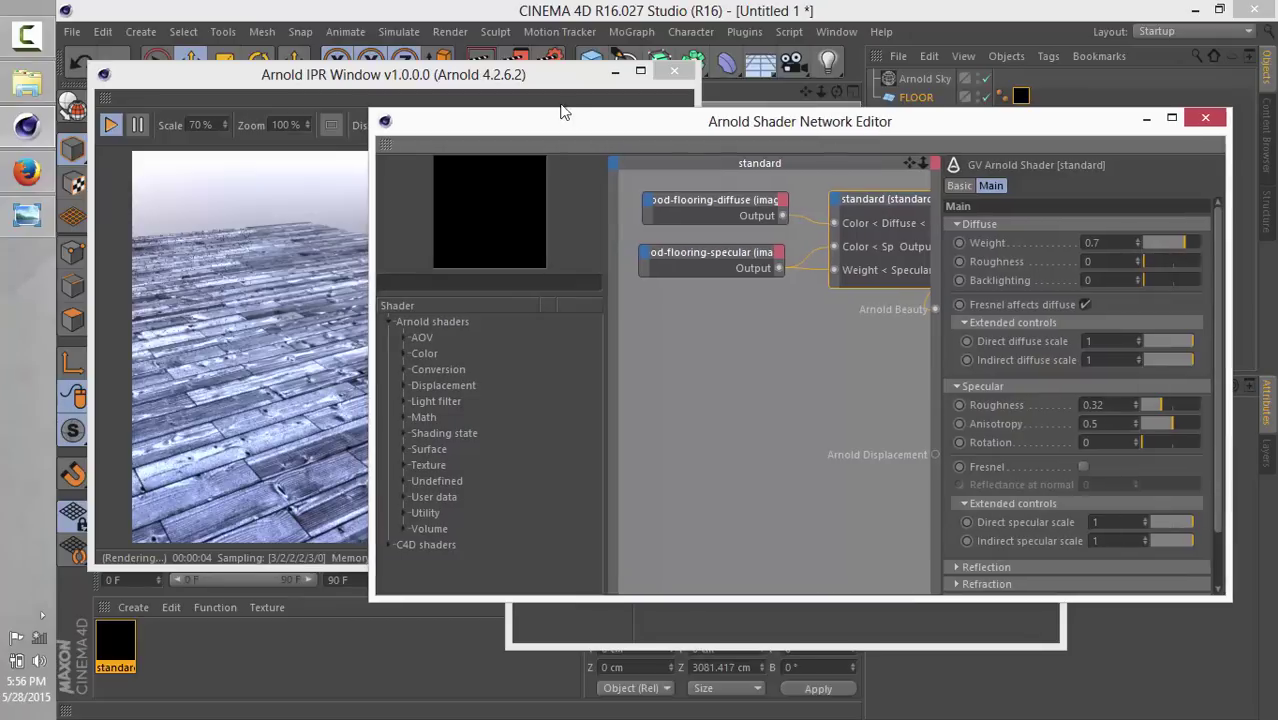
{"action": "left_click", "coordinate": [550, 80]}
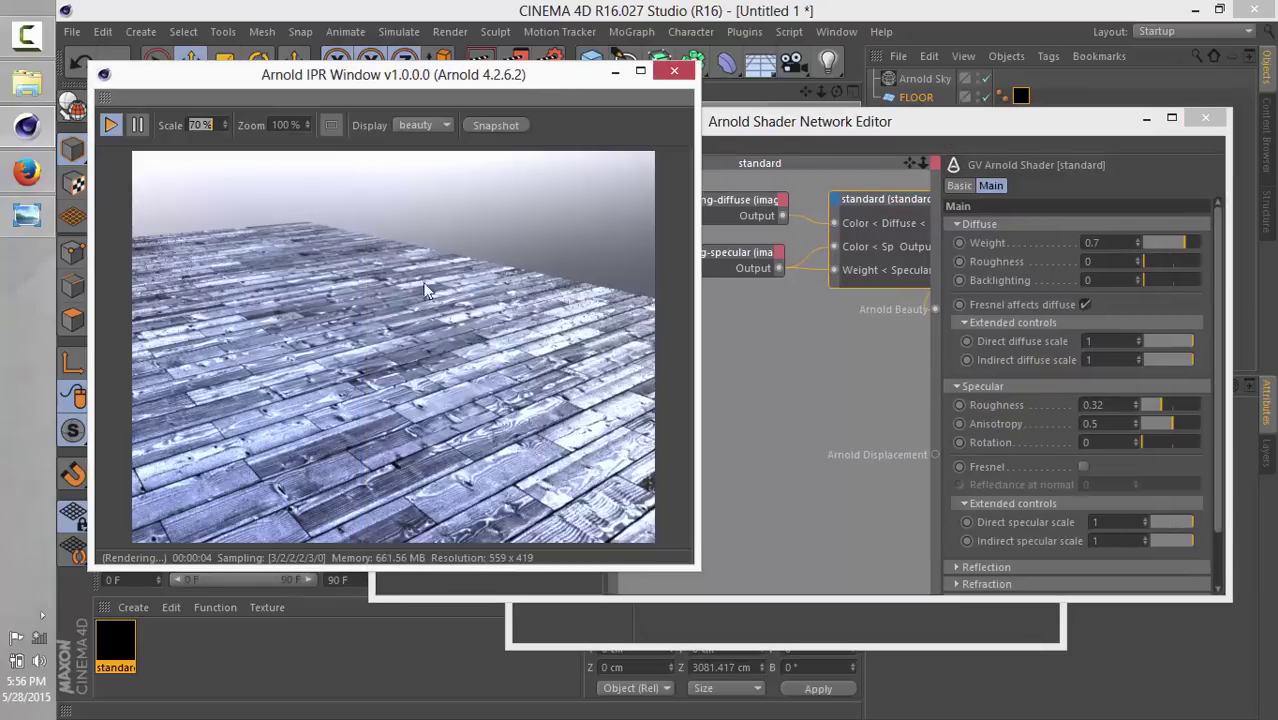
{"action": "left_click", "coordinate": [910, 121]}
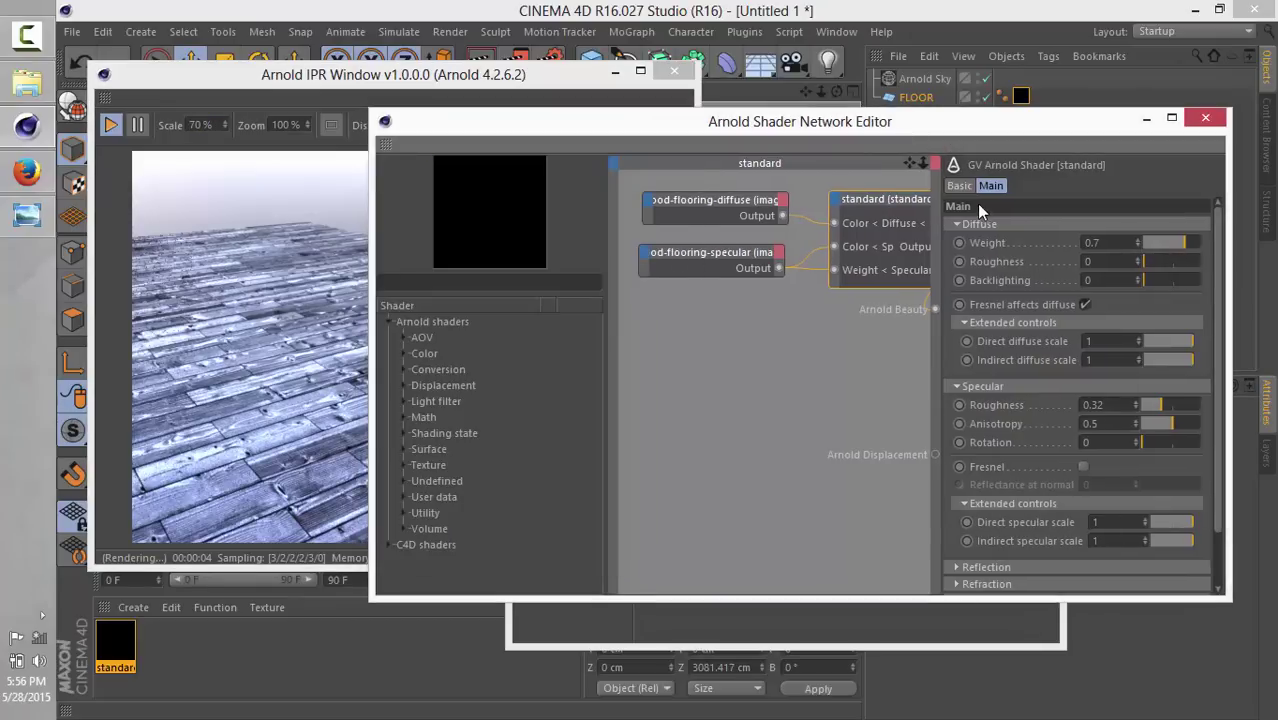
{"action": "left_click", "coordinate": [1083, 467]}
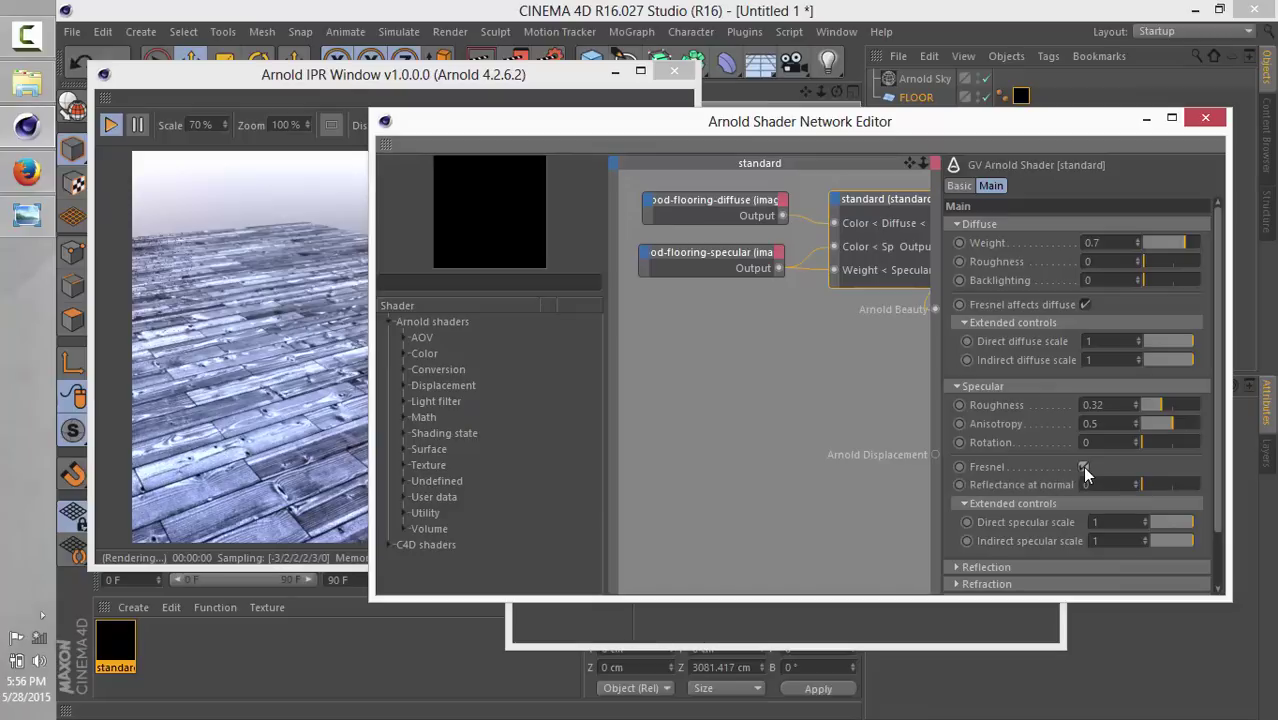
Orbit the perspective view and inspect the Fresnel reflections on the floor in the IPR render
{"action": "left_click", "coordinate": [554, 76]}
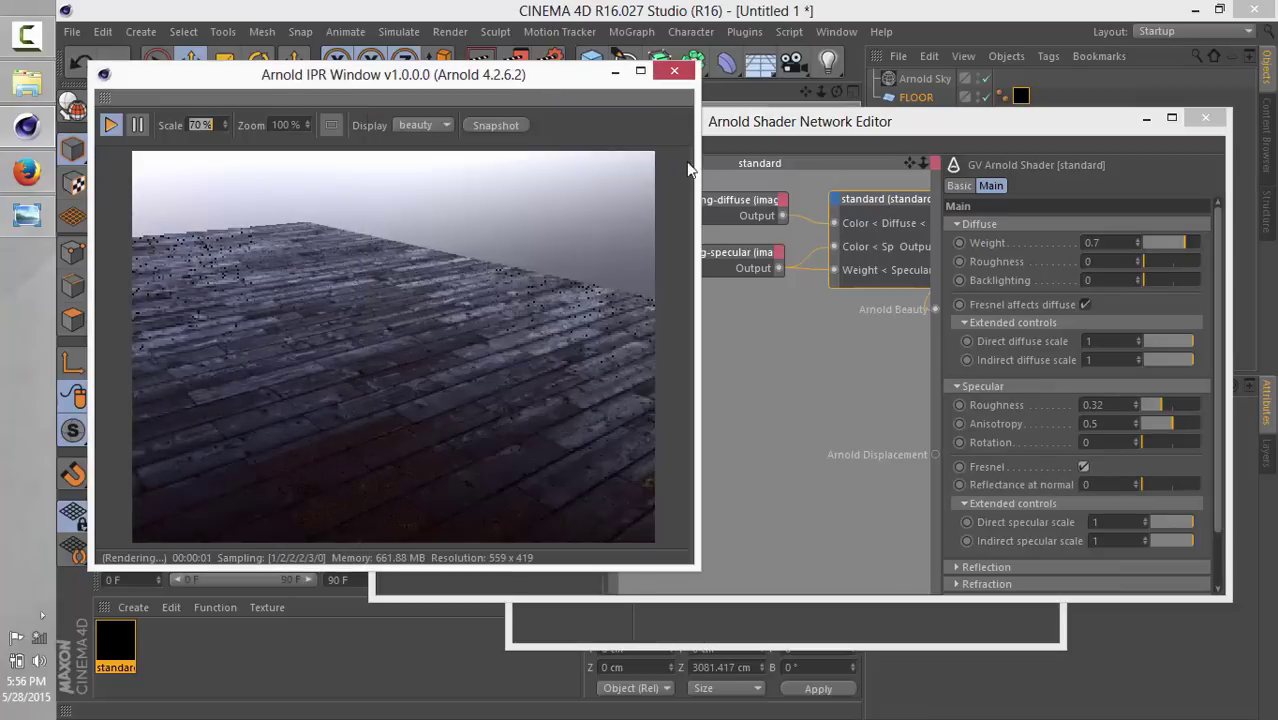
{"action": "left_click", "coordinate": [836, 92]}
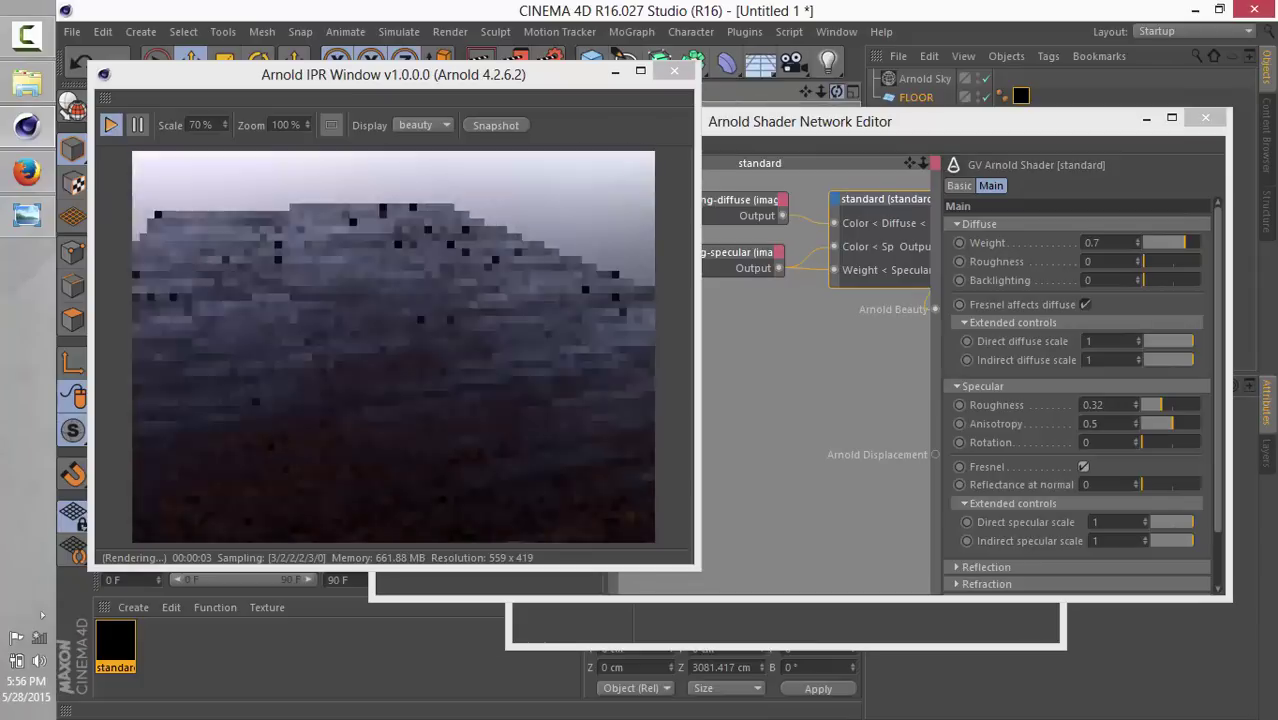
{"action": "left_click_drag", "start_coordinate": [835, 93], "coordinate": [835, 93]}
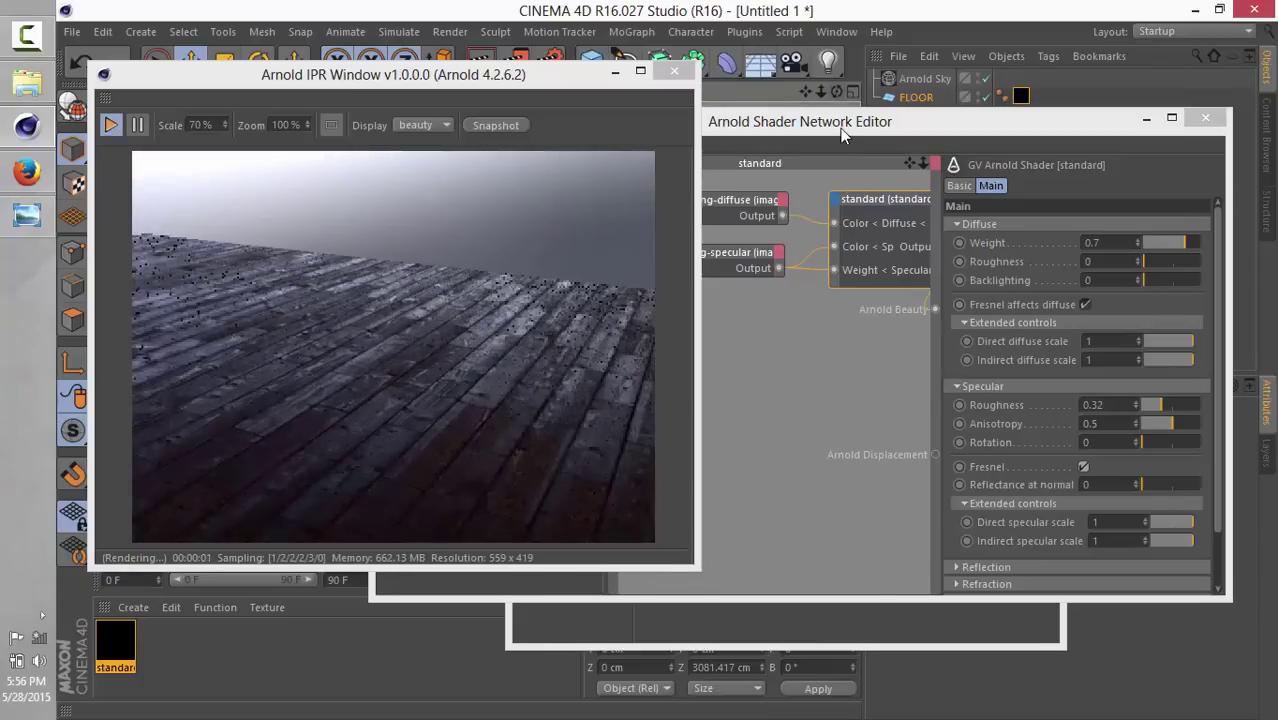
{"action": "left_click_drag", "start_coordinate": [822, 100], "coordinate": [781, 121]}
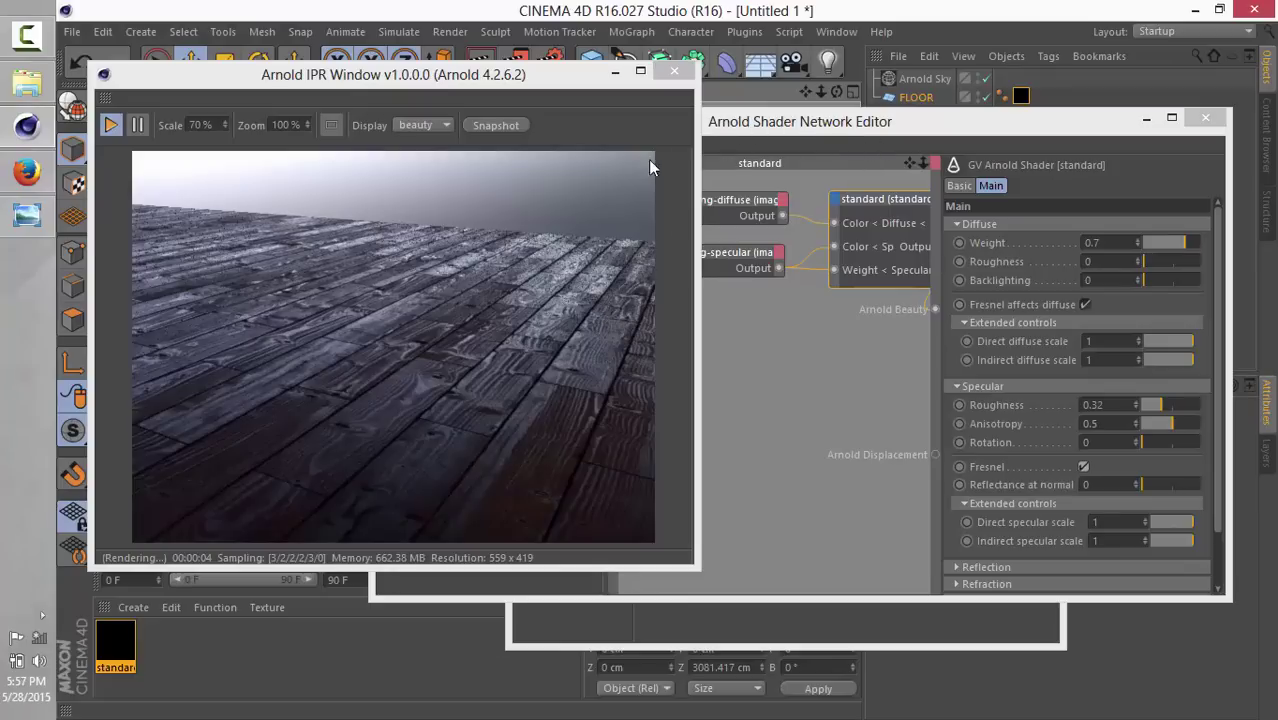
{"action": "left_click_drag", "start_coordinate": [802, 124], "coordinate": [846, 120]}
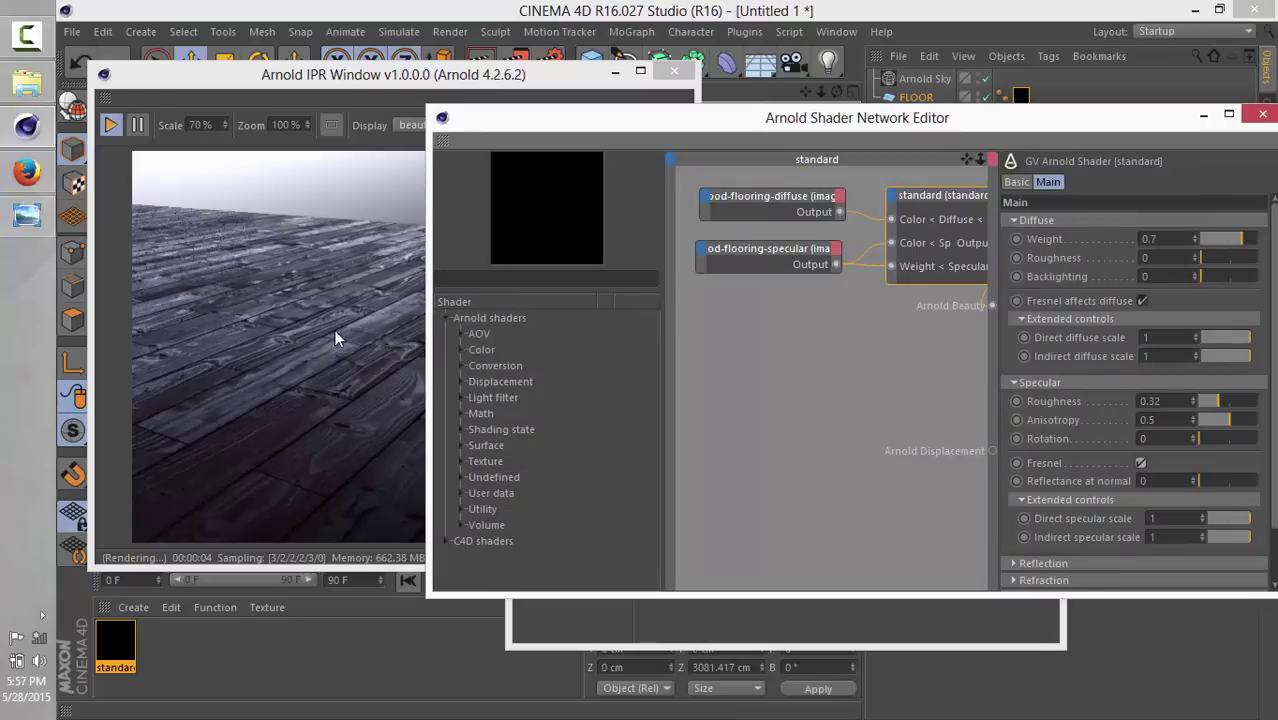
Add a bump2d surface shader below the specular image node and widen the node graph area
{"action": "left_click_drag", "start_coordinate": [713, 124], "coordinate": [649, 132]}
{"action": "left_click_drag", "start_coordinate": [935, 254], "coordinate": [1042, 254]}
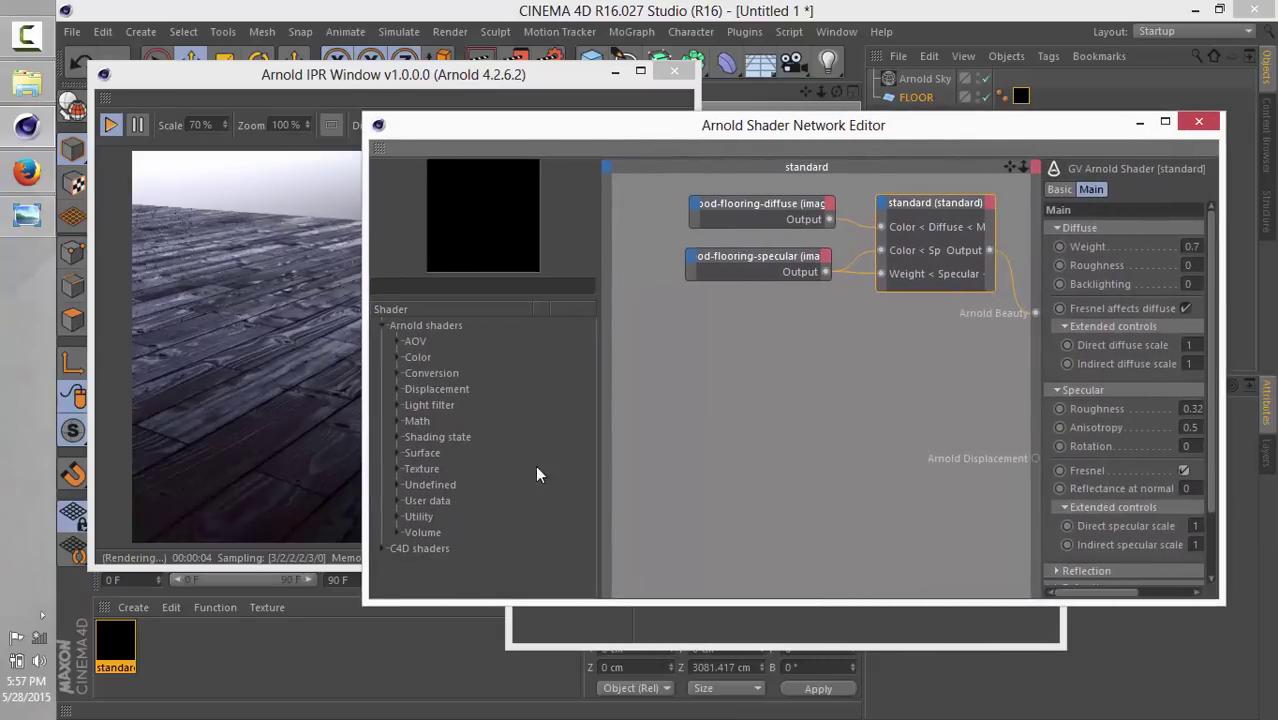
{"action": "left_click", "coordinate": [396, 451]}
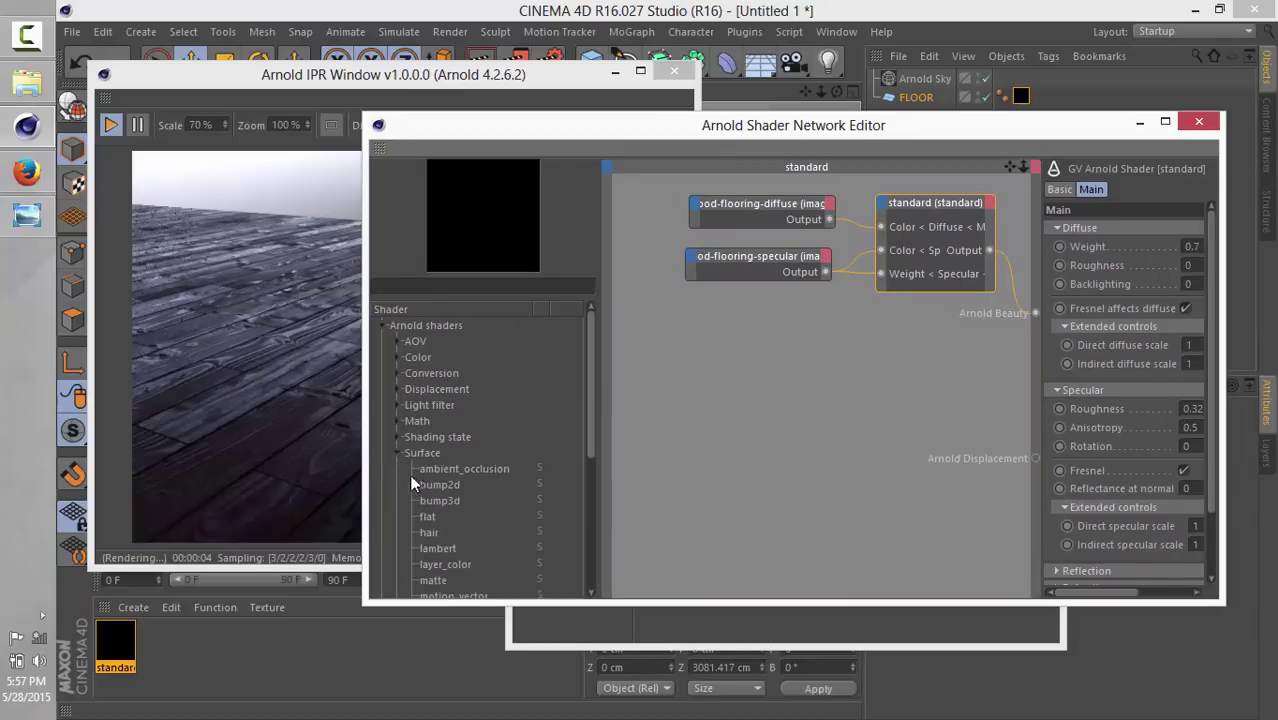
{"action": "left_click_drag", "start_coordinate": [437, 485], "coordinate": [787, 388]}
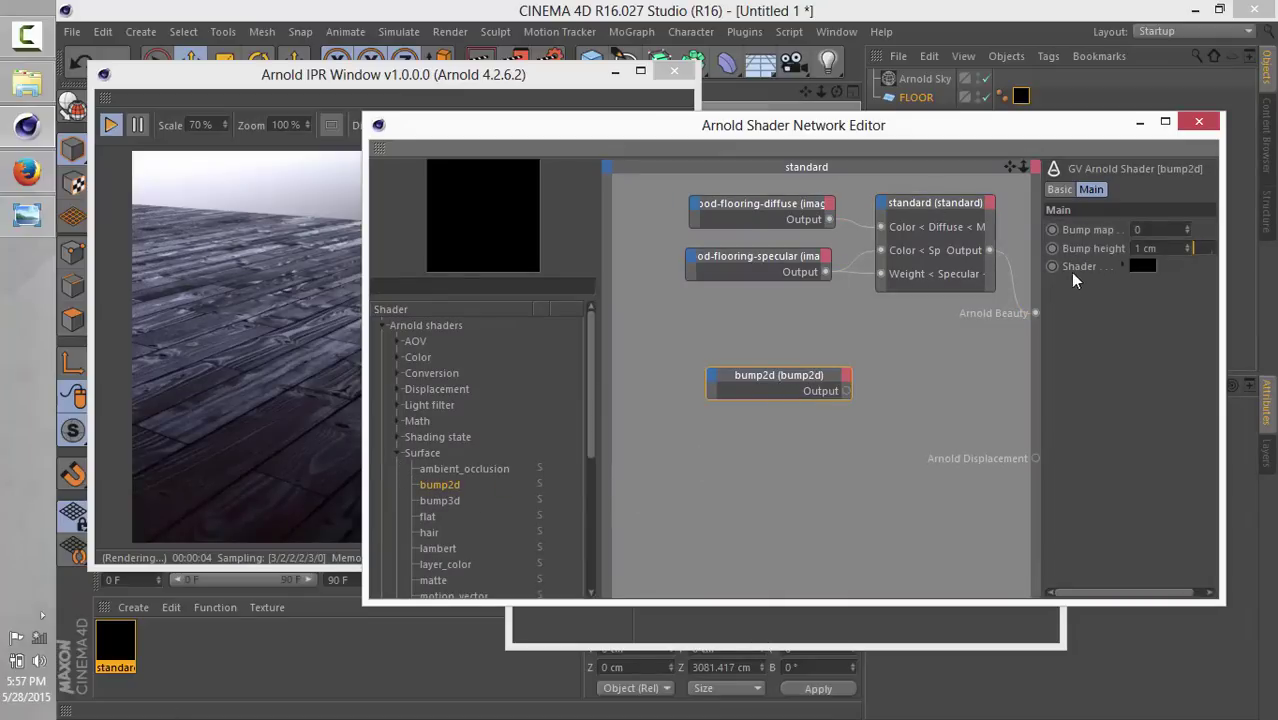
{"action": "left_click_drag", "start_coordinate": [1040, 278], "coordinate": [1084, 278]}
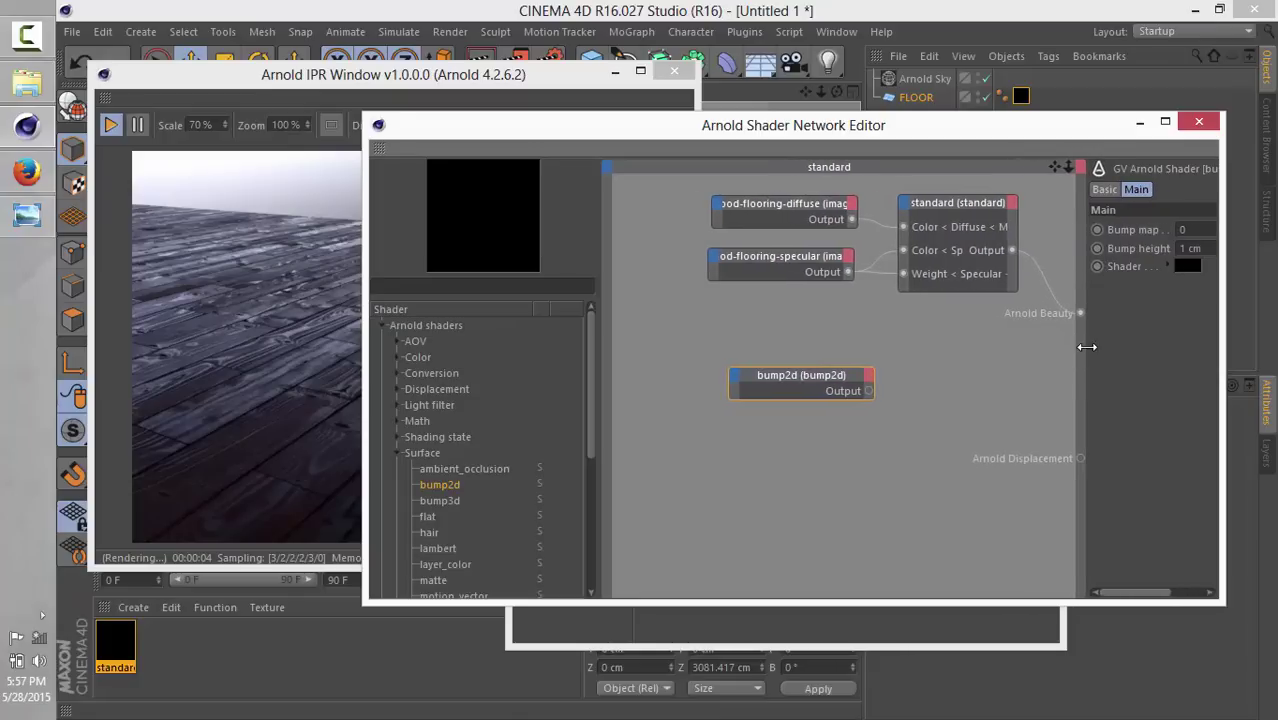
{"action": "left_click_drag", "start_coordinate": [1085, 354], "coordinate": [1098, 345]}
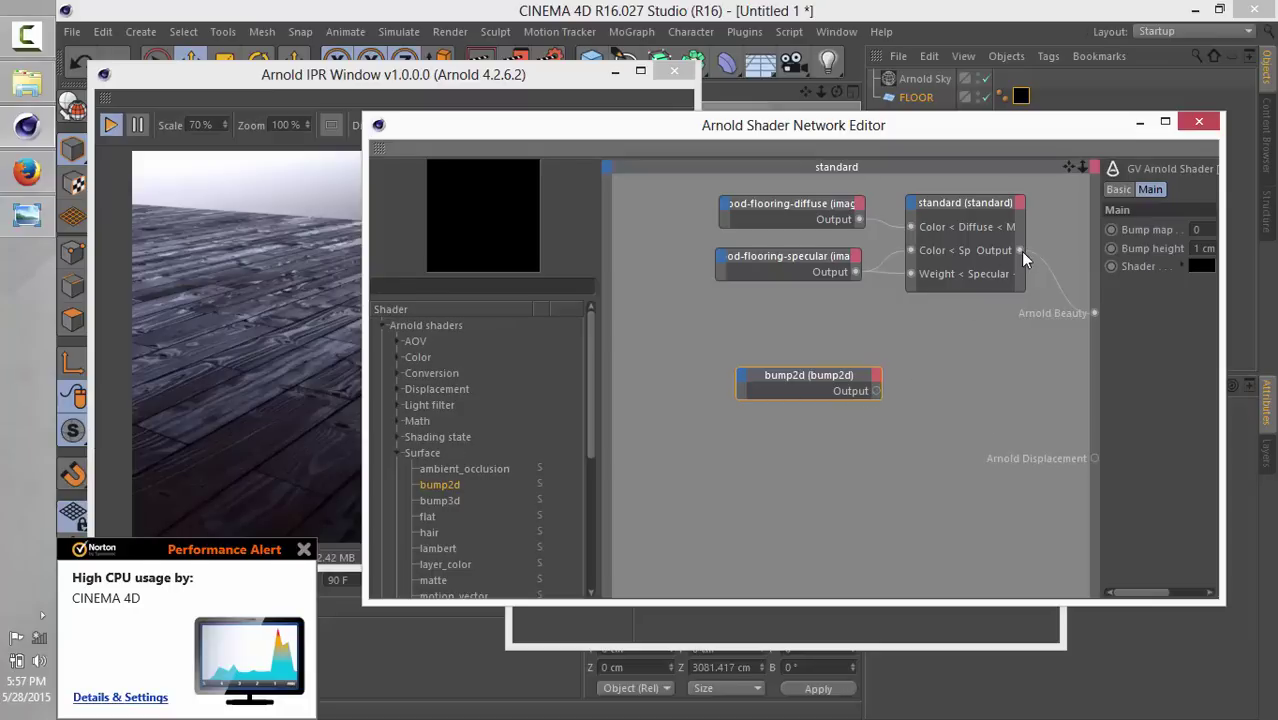
Connect the standard shader's output to the bump2d Shader input and the bump2d output to Arnold Beauty, placing bump2d below the standard node
{"action": "left_click_drag", "start_coordinate": [1019, 250], "coordinate": [743, 382]}
{"action": "mouse_move", "coordinate": [762, 387]}
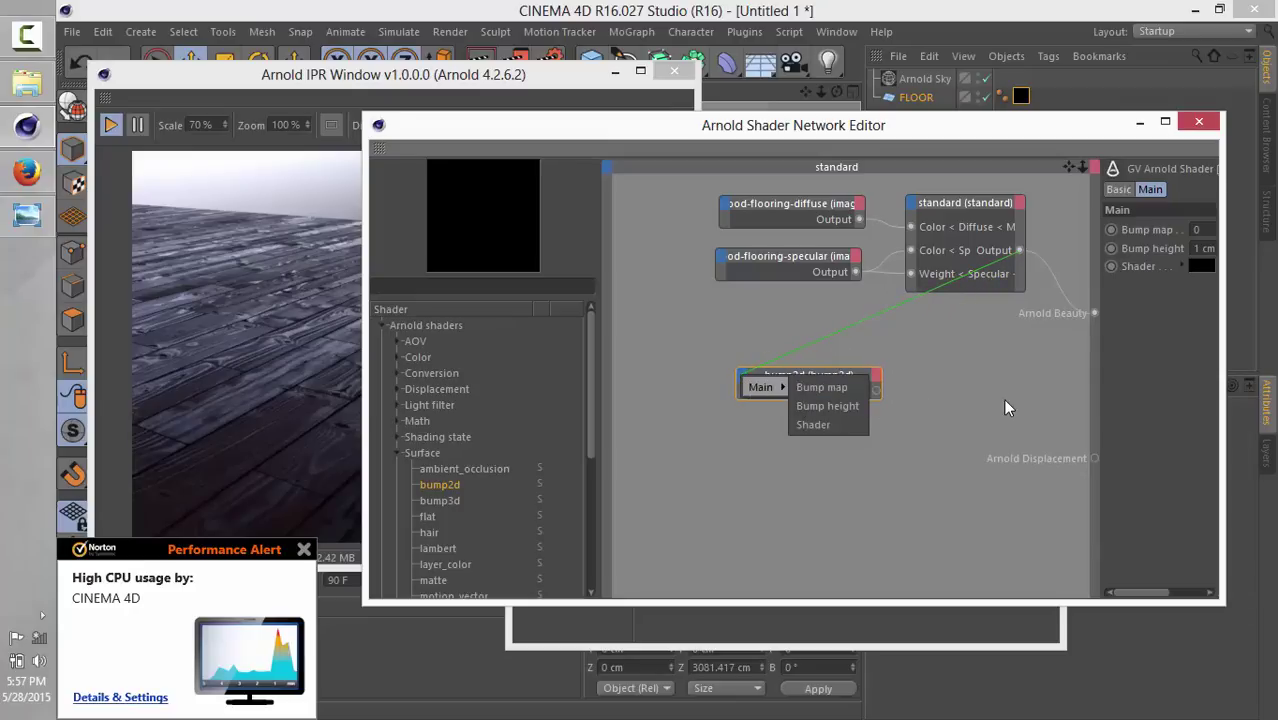
{"action": "left_click", "coordinate": [831, 426]}
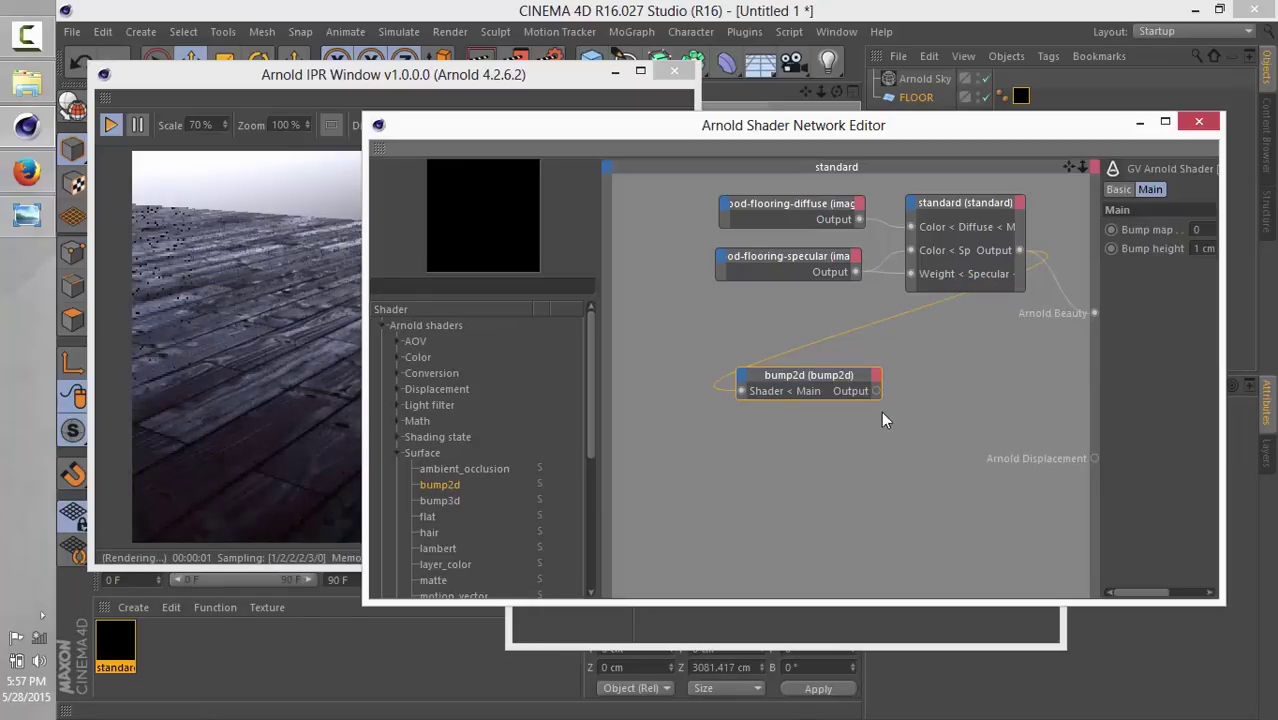
{"action": "left_click_drag", "start_coordinate": [877, 392], "coordinate": [1093, 316]}
{"action": "left_click_drag", "start_coordinate": [713, 125], "coordinate": [777, 113]}
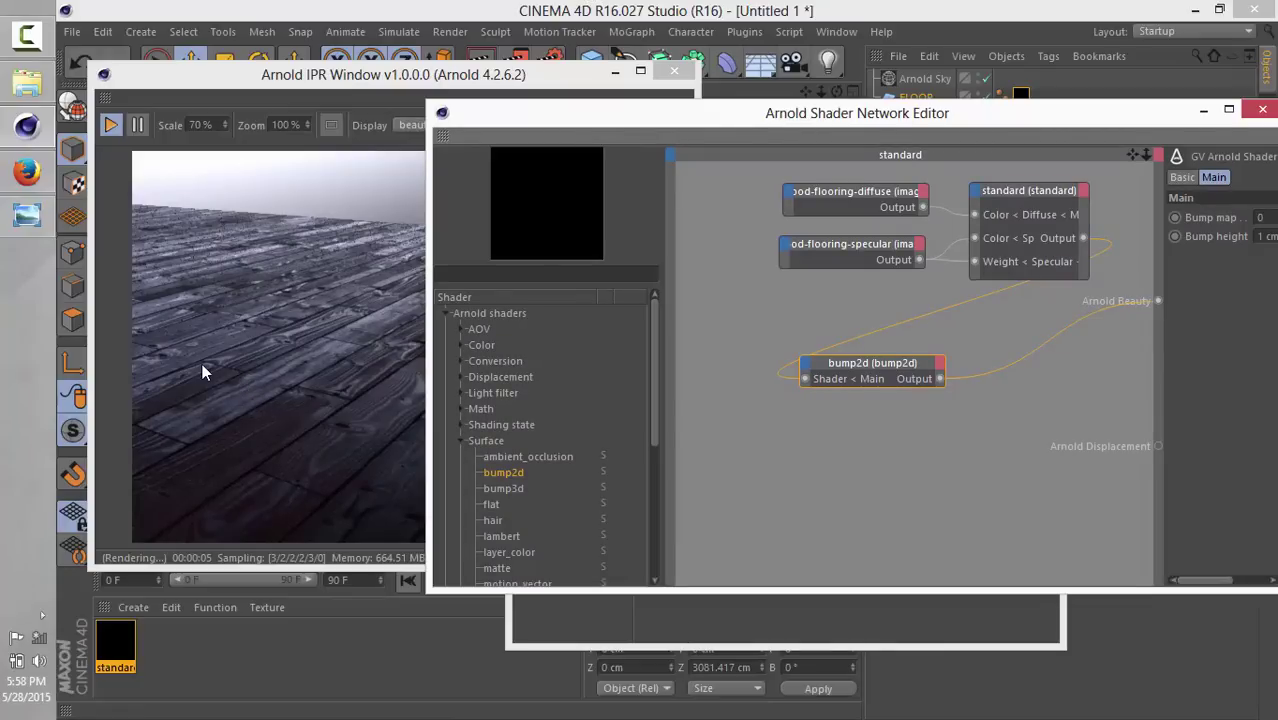
{"action": "left_click_drag", "start_coordinate": [873, 370], "coordinate": [1015, 325]}
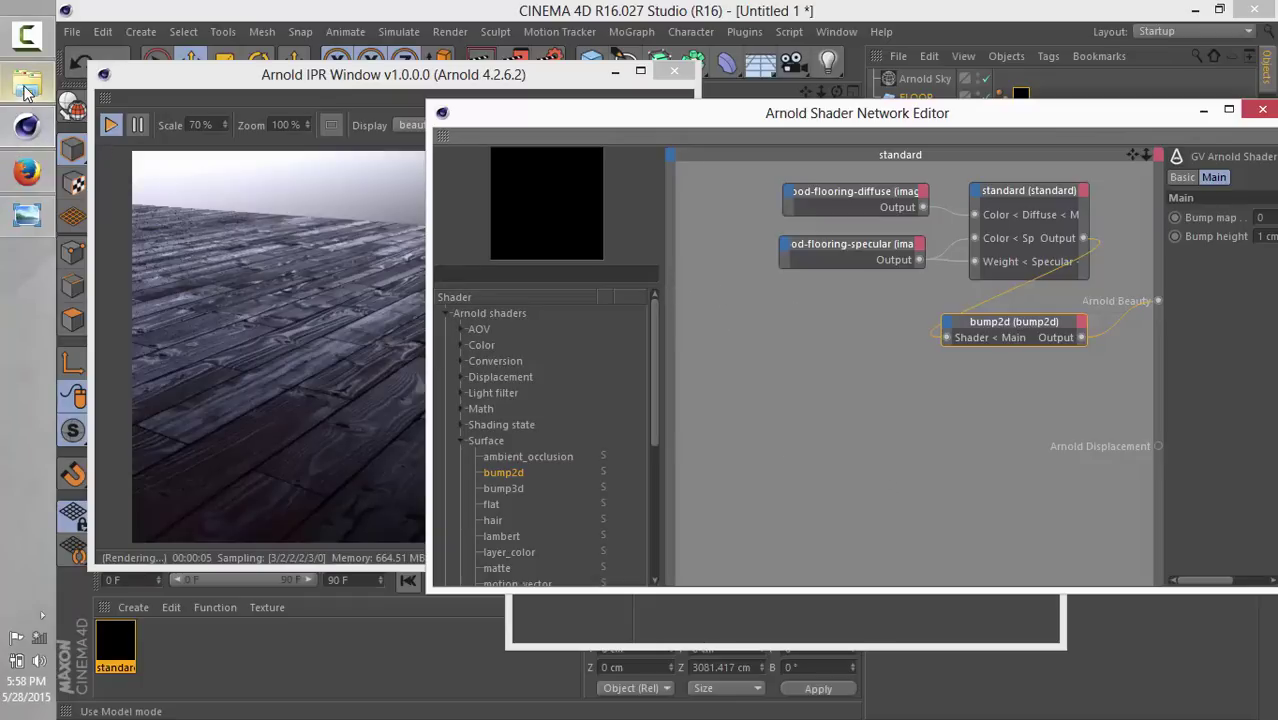
Bring the wood-flooring-bump image from the FLOOR TUTORIAL folder into the shader network beside the bump2d node
{"action": "mouse_move", "coordinate": [36, 205]}
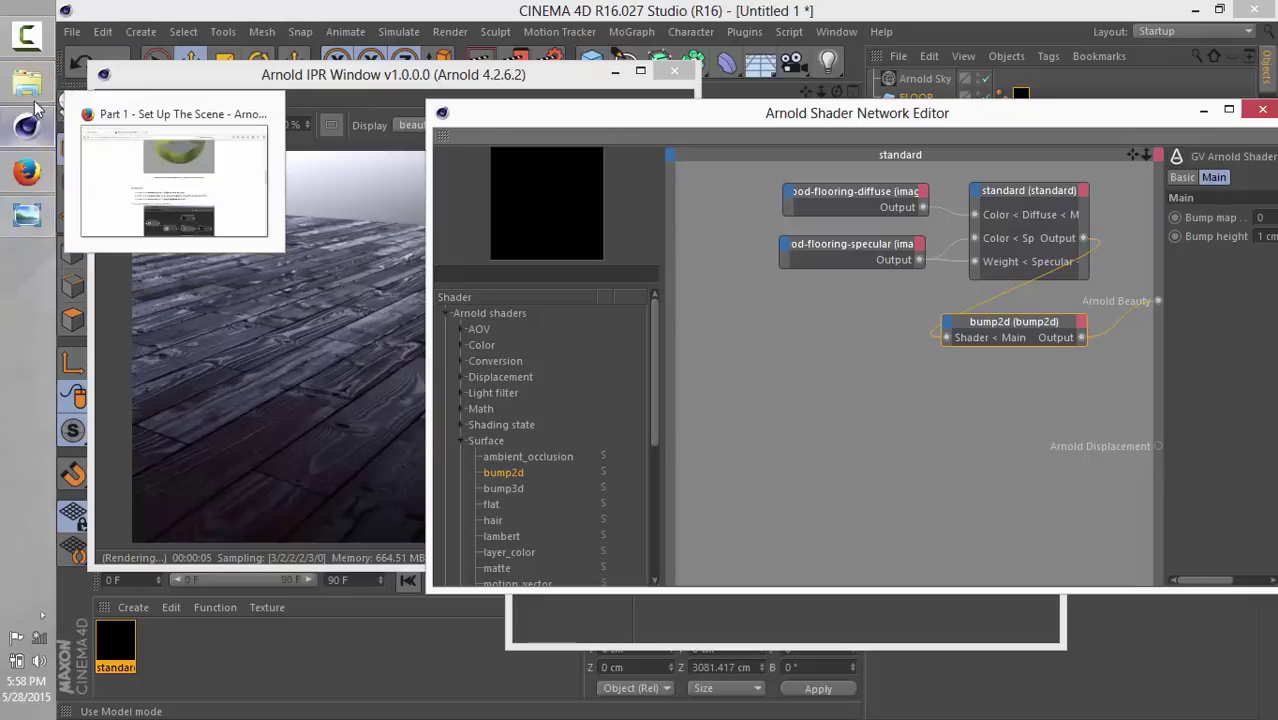
{"action": "mouse_move", "coordinate": [27, 83]}
{"action": "left_click", "coordinate": [167, 99]}
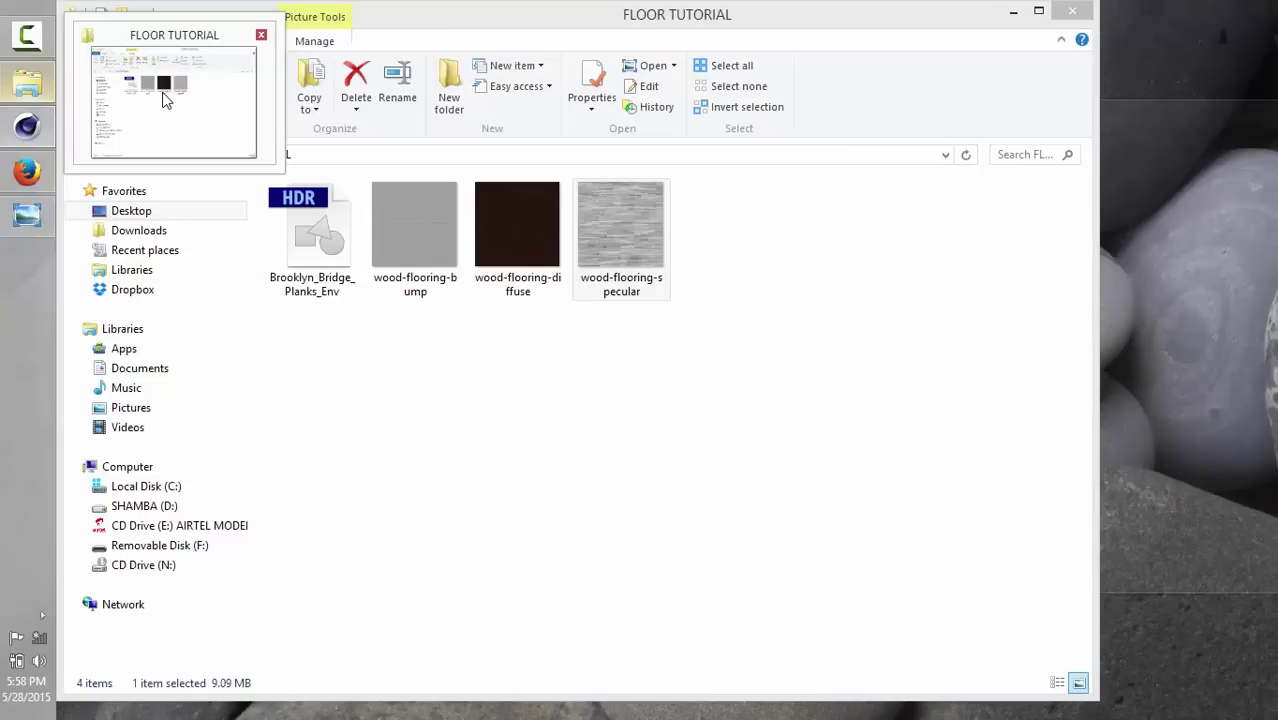
{"action": "left_click", "coordinate": [410, 240]}
{"action": "left_click_drag", "start_coordinate": [414, 243], "coordinate": [320, 308]}
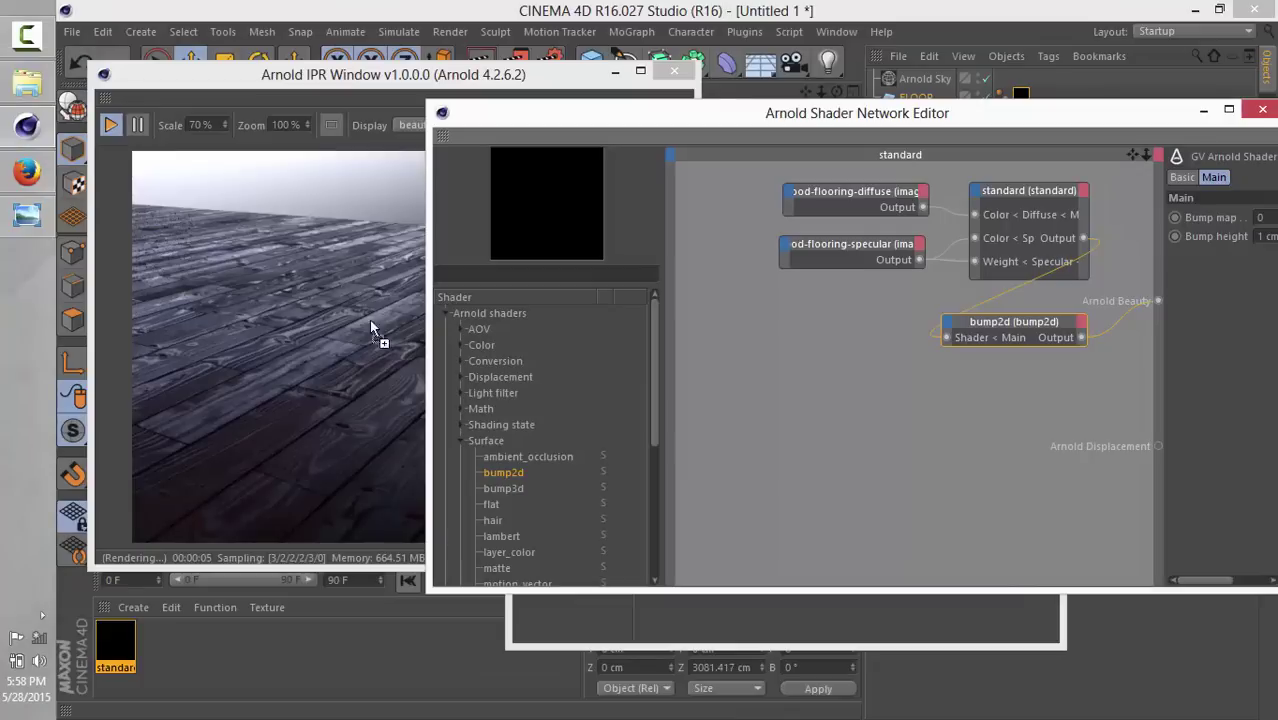
{"action": "left_click_drag", "start_coordinate": [762, 348], "coordinate": [768, 340]}
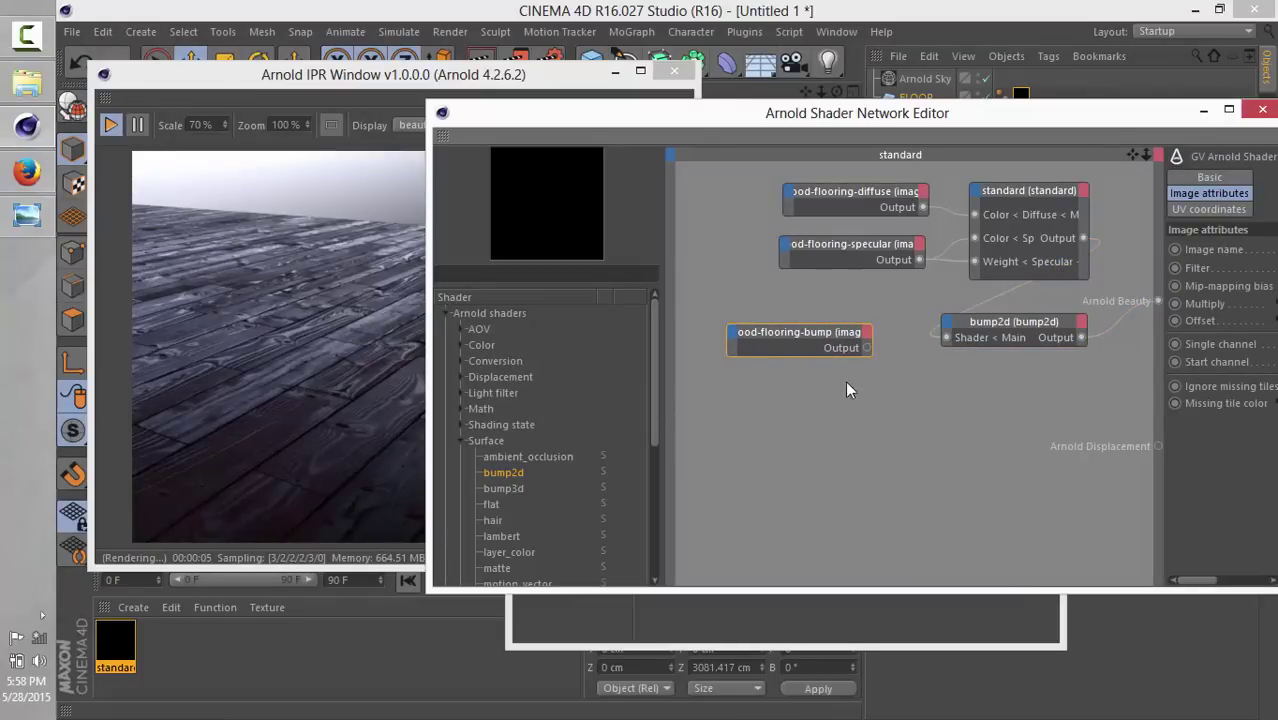
Connect the wood-flooring-bump node's output to the Bump map input of bump2d
{"action": "left_click_drag", "start_coordinate": [938, 353], "coordinate": [951, 325]}
{"action": "mouse_move", "coordinate": [985, 331]}
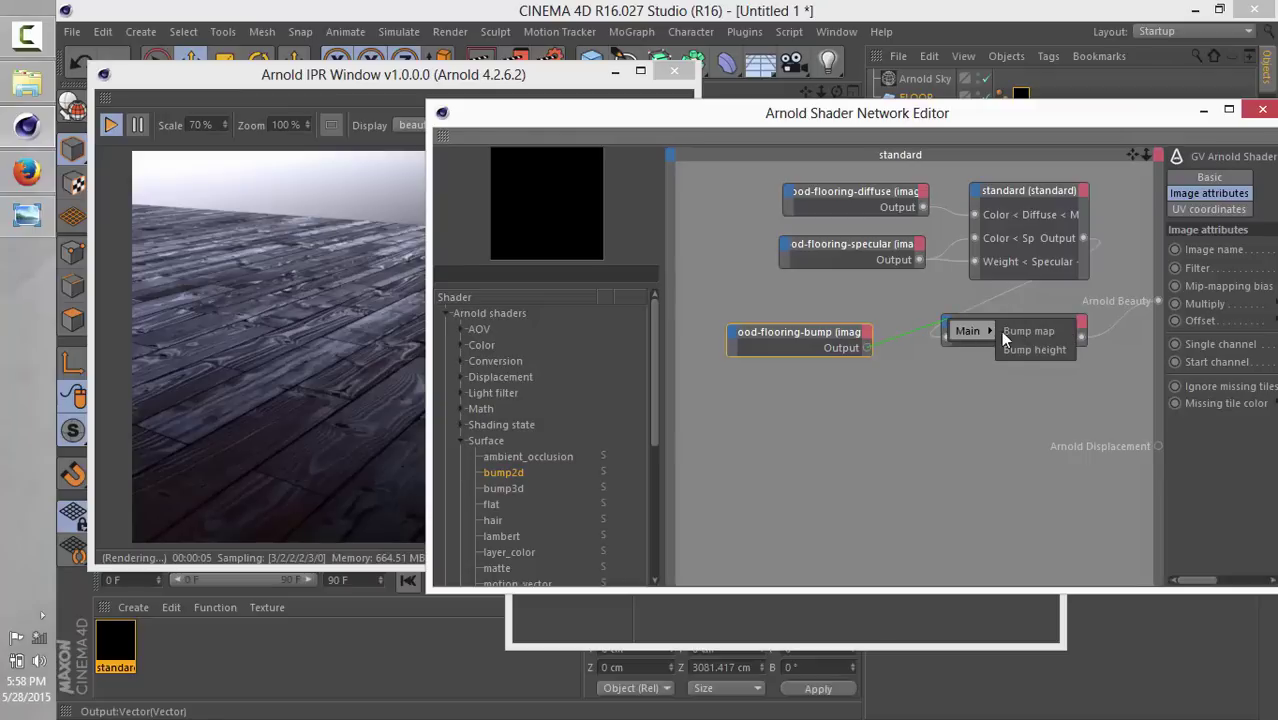
{"action": "left_click", "coordinate": [1062, 336]}
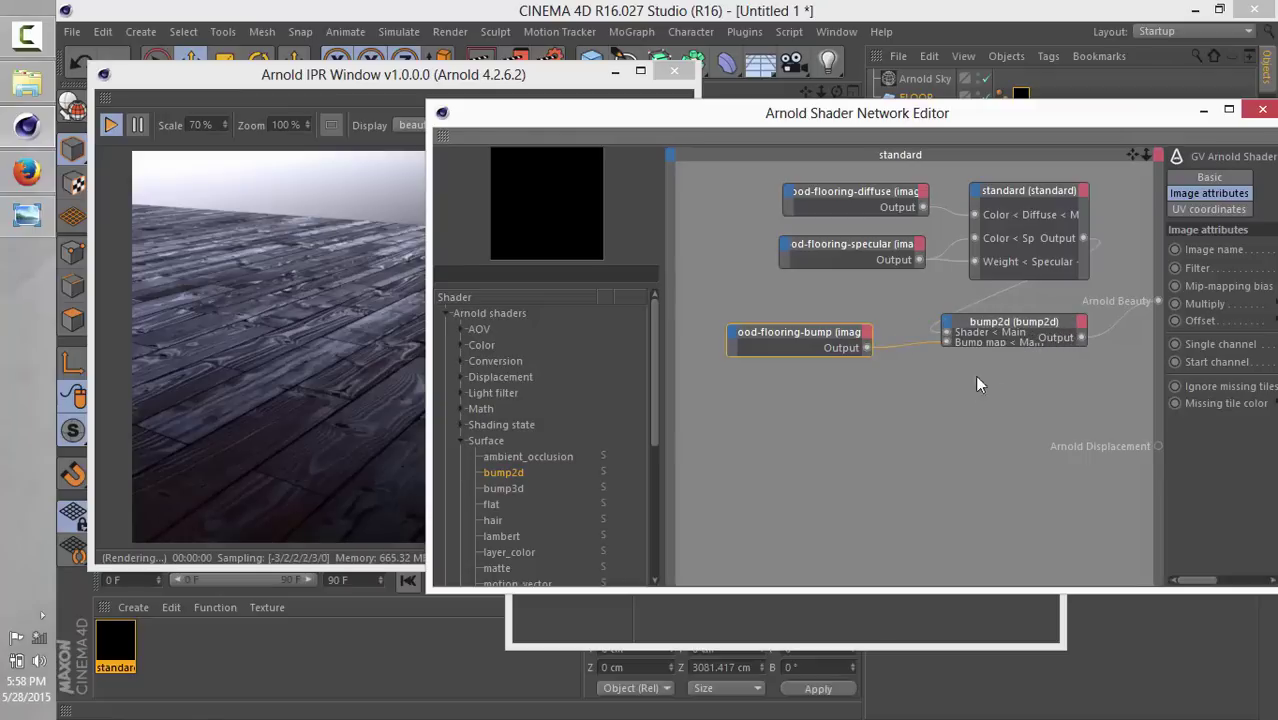
Check the bump effect in the IPR render and clear the network and material editors away from the viewport
{"action": "left_click", "coordinate": [344, 77]}
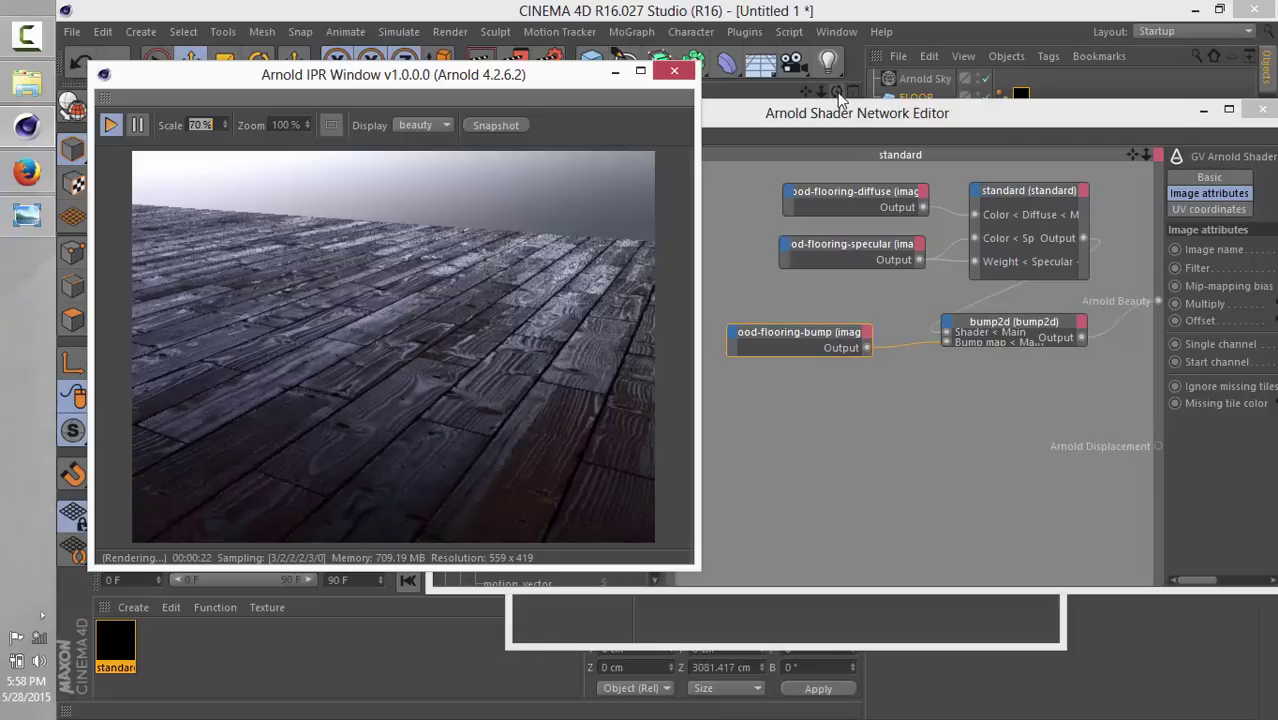
{"action": "left_click", "coordinate": [945, 118]}
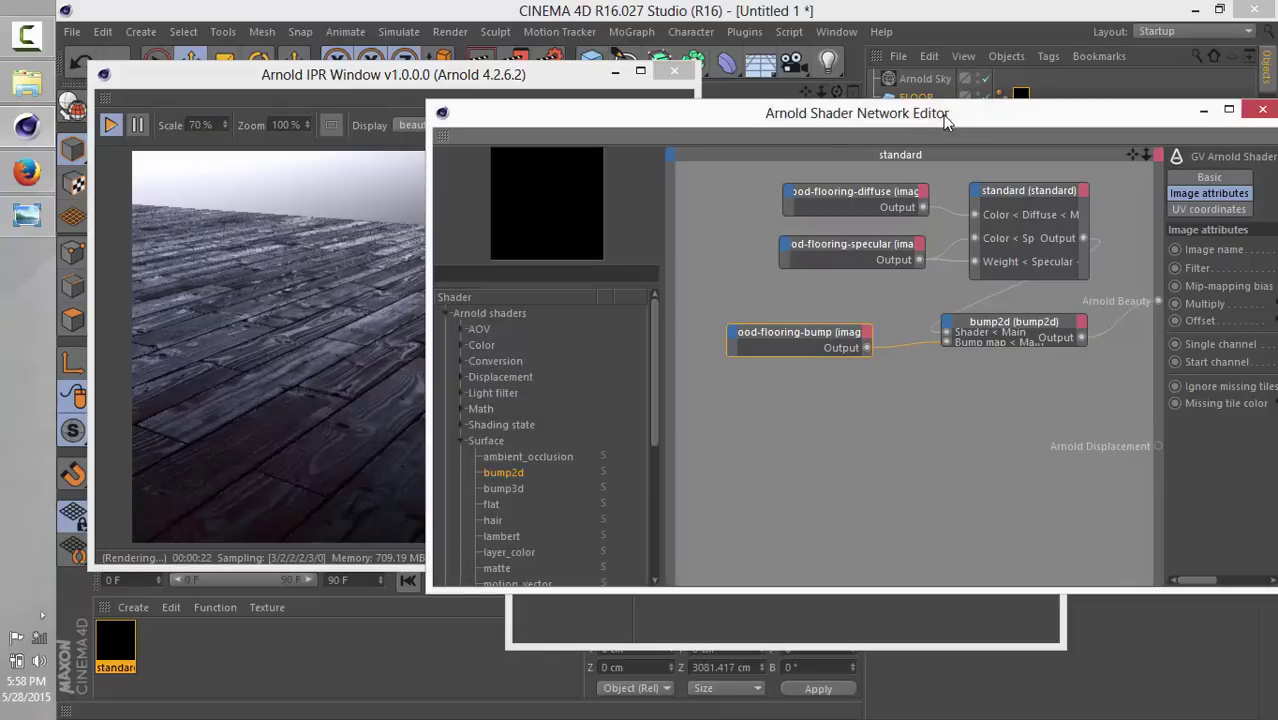
{"action": "left_click", "coordinate": [1262, 109]}
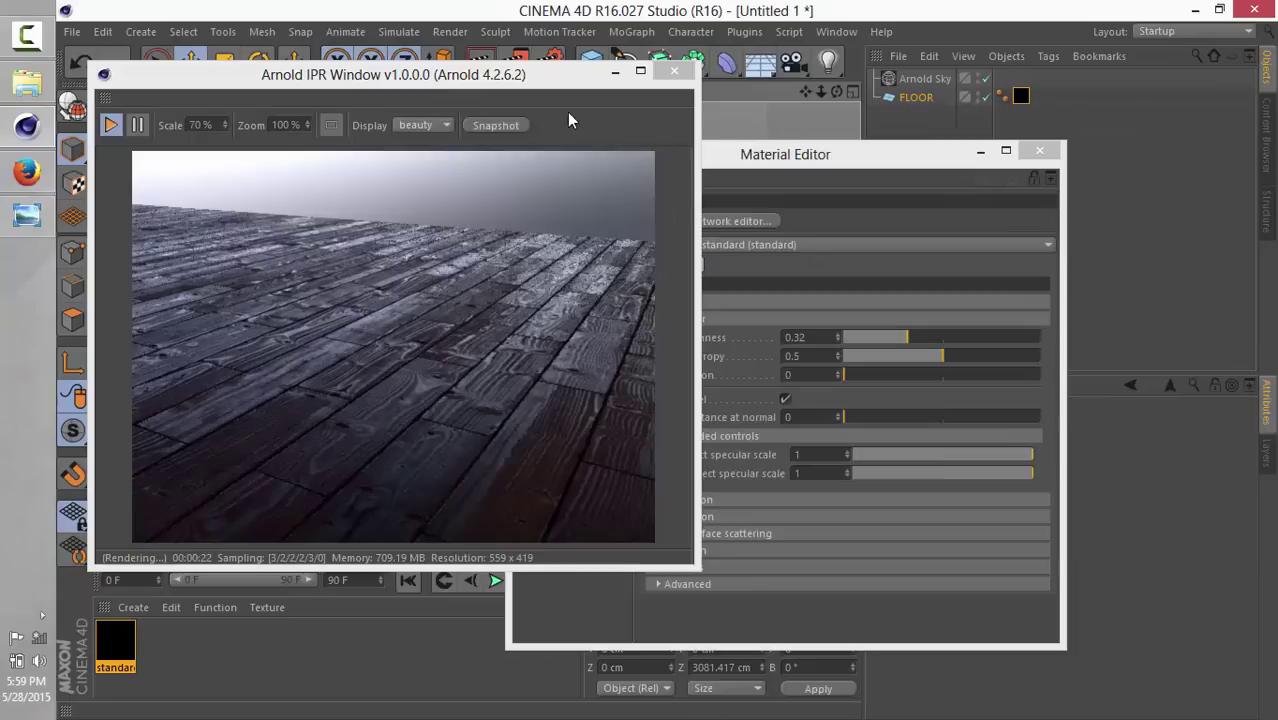
{"action": "left_click_drag", "start_coordinate": [700, 570], "coordinate": [728, 592]}
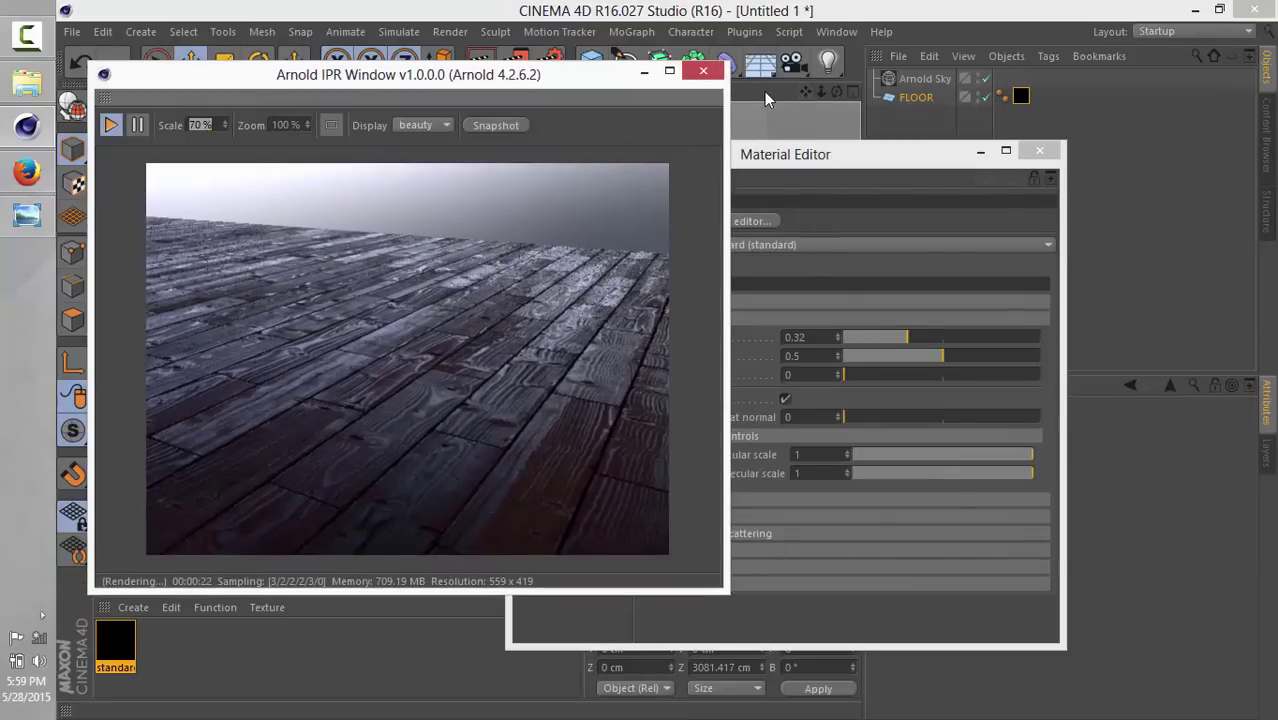
{"action": "left_click", "coordinate": [1040, 151]}
{"action": "left_click_drag", "start_coordinate": [600, 78], "coordinate": [1171, 203]}
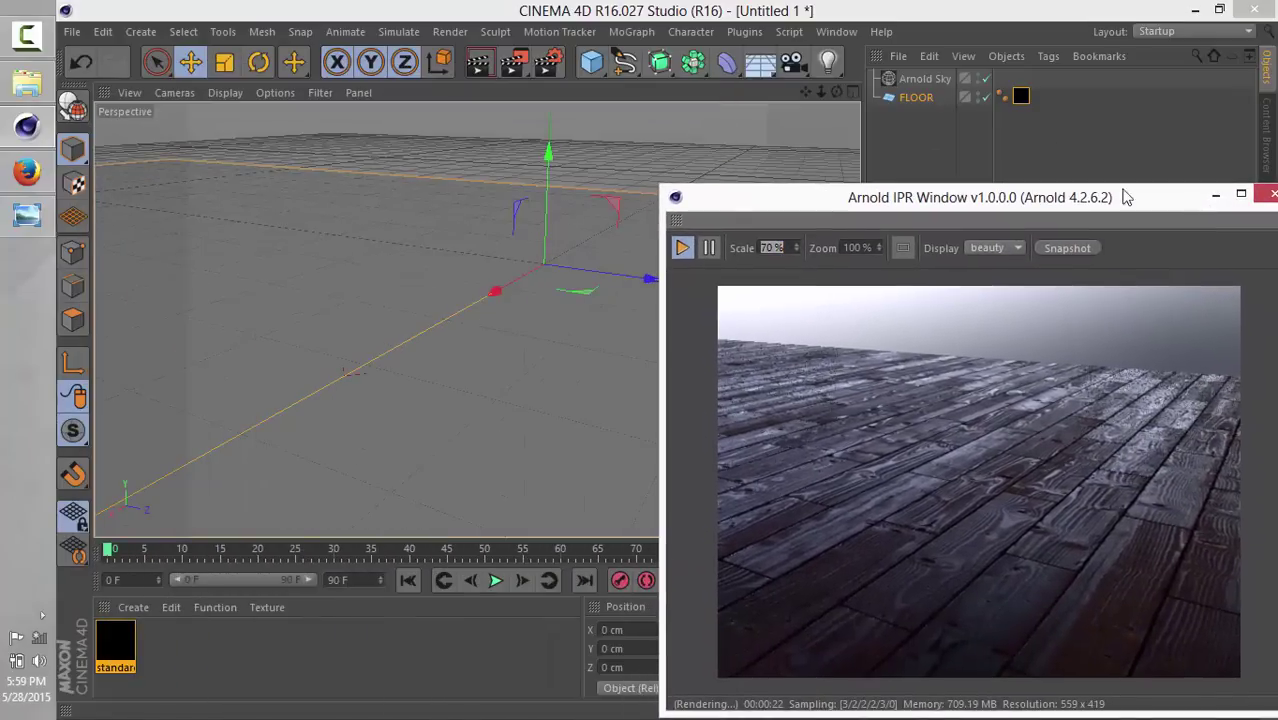
Reframe the perspective view and move the floor plane to about -180.7 cm in X, checking the planks in the IPR render
{"action": "left_click_drag", "start_coordinate": [493, 331], "coordinate": [488, 331], "text": "alt"}
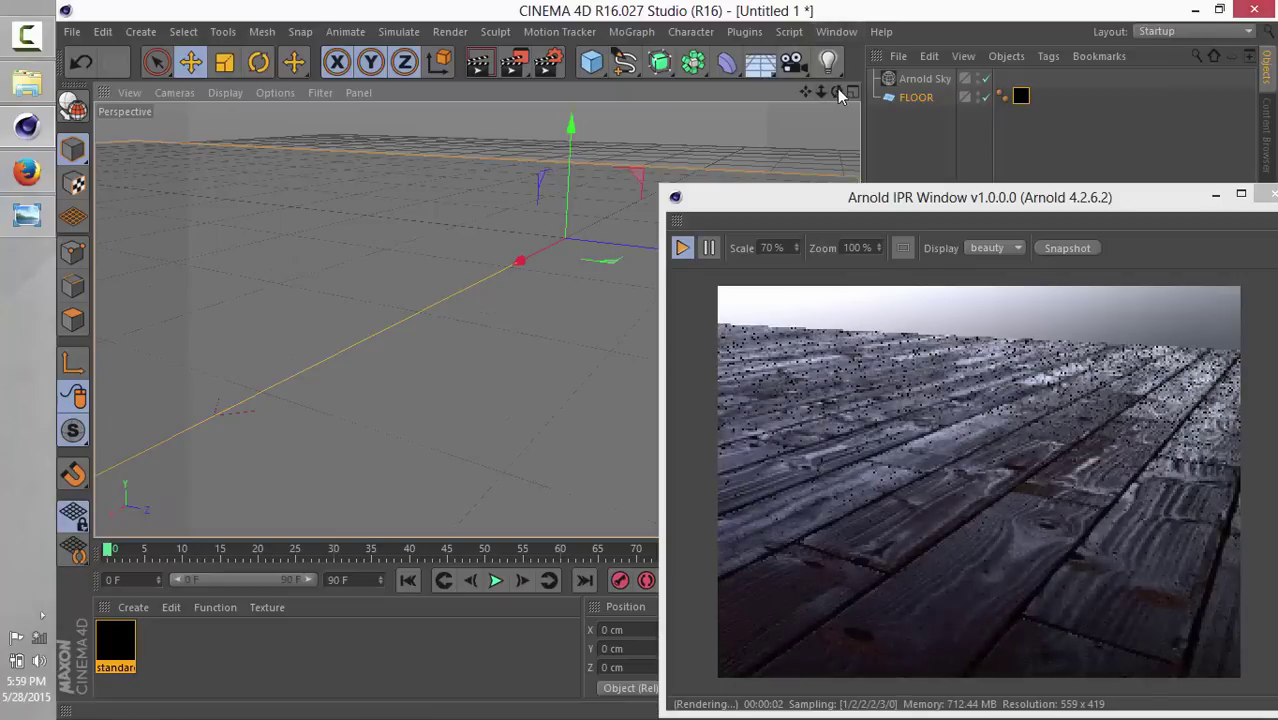
{"action": "left_click_drag", "start_coordinate": [837, 88], "coordinate": [476, 320]}
{"action": "left_click_drag", "start_coordinate": [525, 270], "coordinate": [608, 264]}
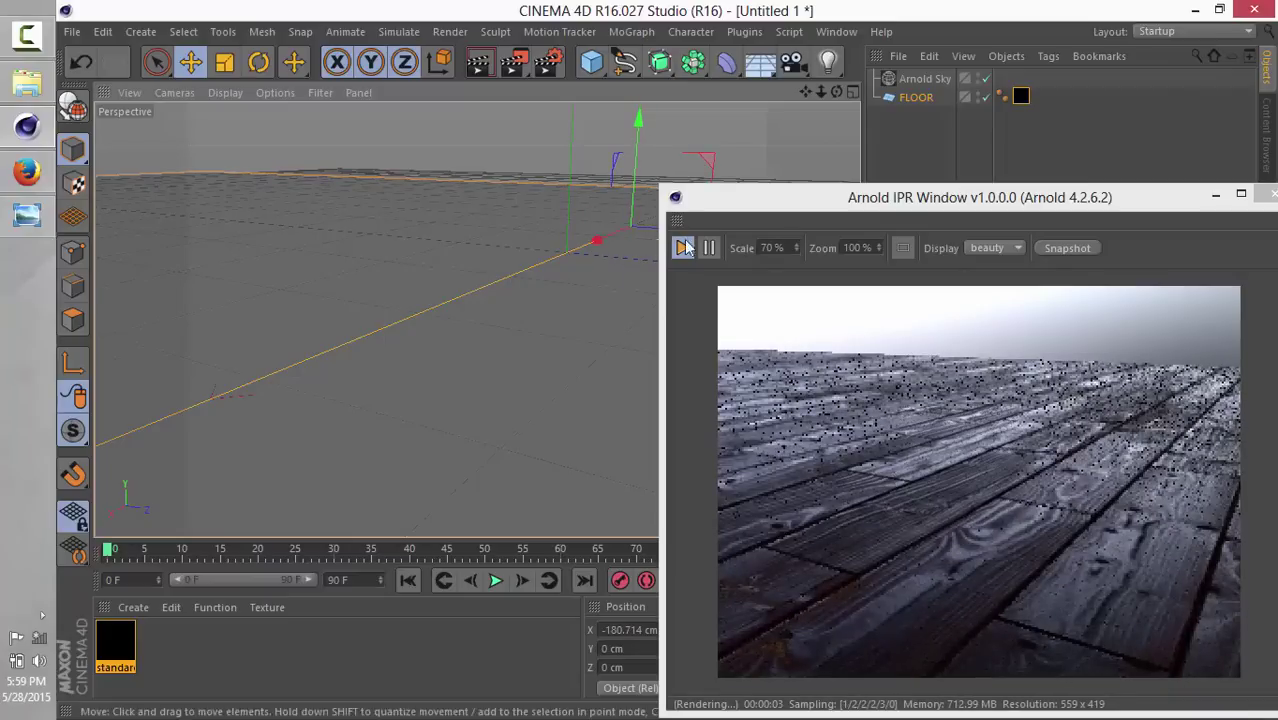
{"action": "left_click_drag", "start_coordinate": [791, 200], "coordinate": [415, 92]}
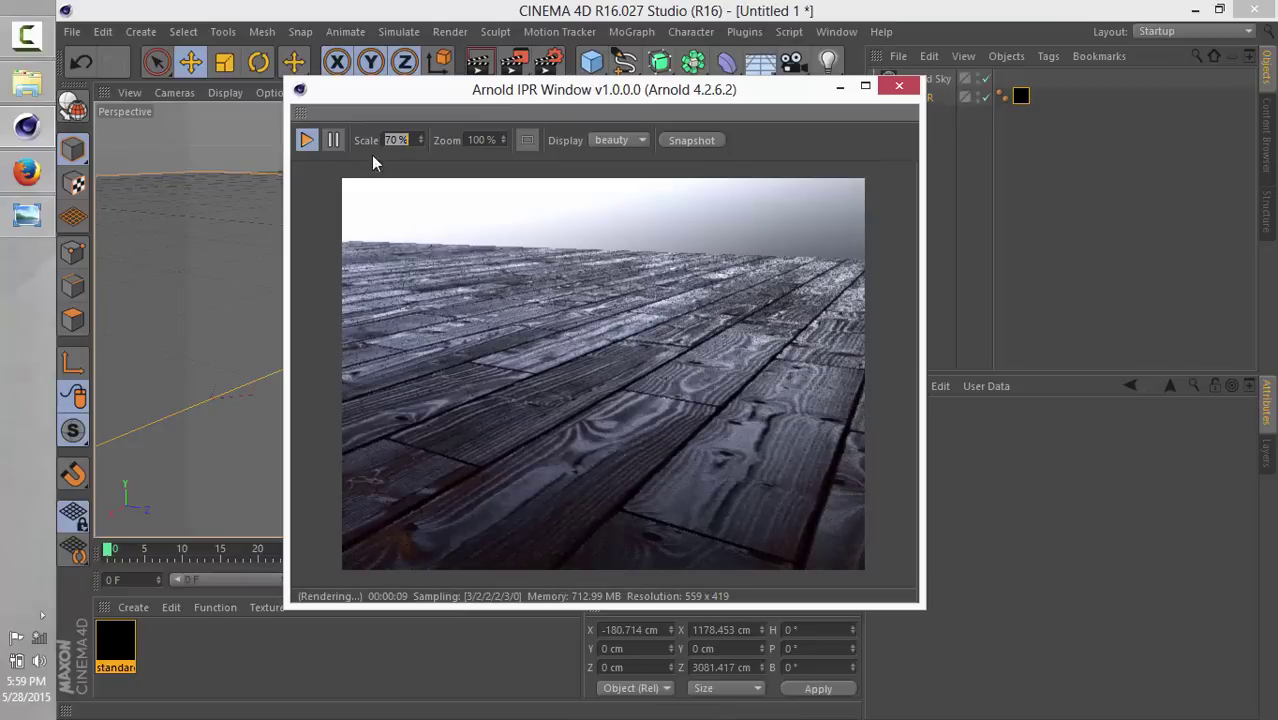
Reopen the standard material's shader network and move the bump2d and wood-flooring-bump nodes lower to make room
{"action": "double_click", "coordinate": [124, 632]}
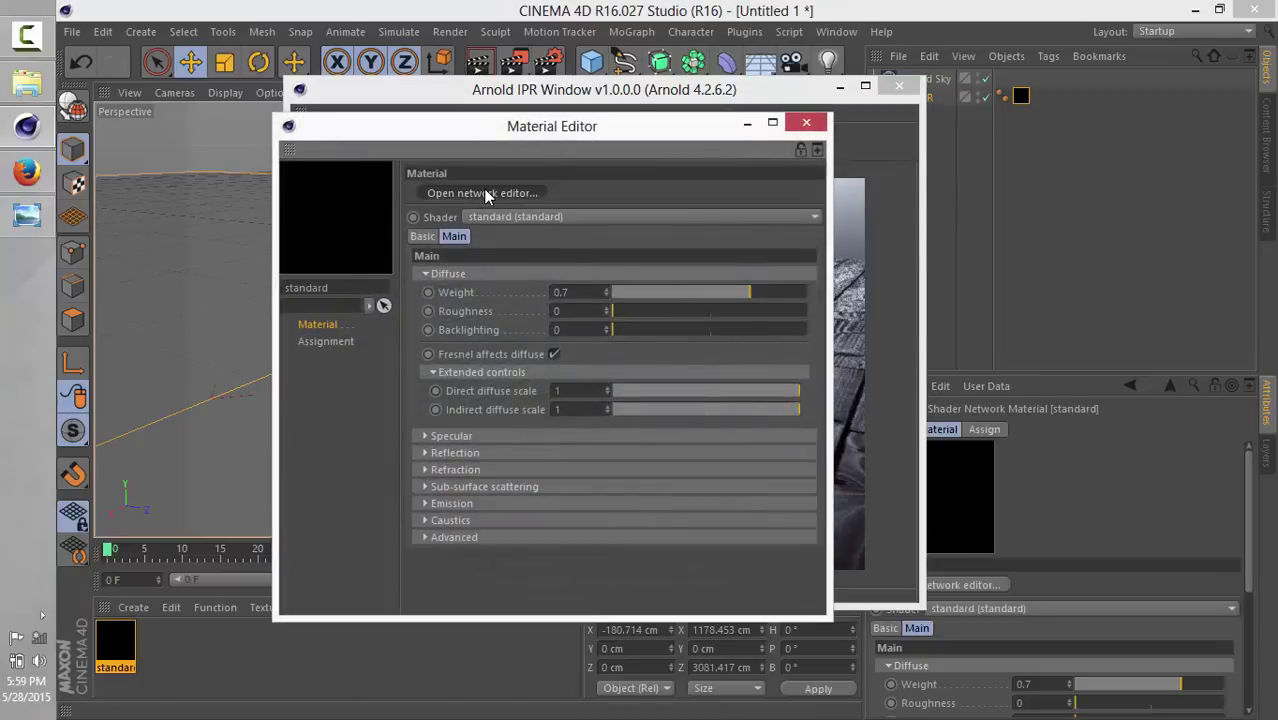
{"action": "left_click", "coordinate": [483, 190]}
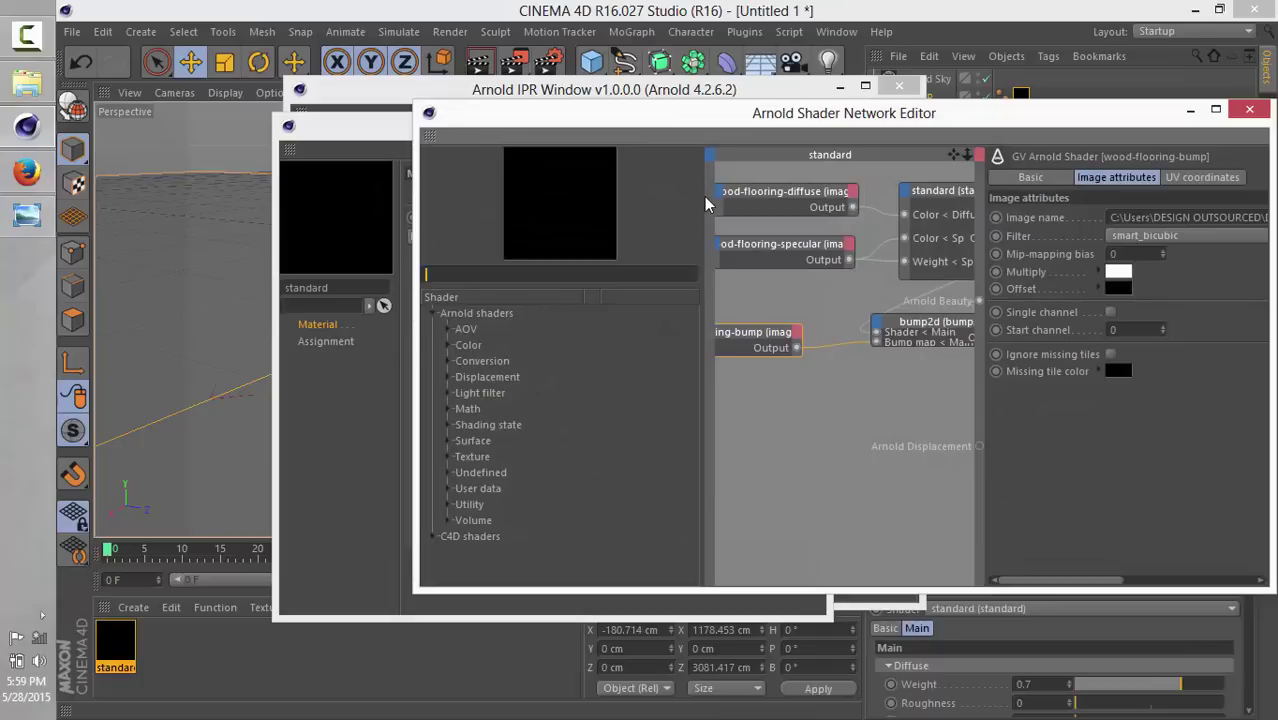
{"action": "left_click_drag", "start_coordinate": [700, 200], "coordinate": [558, 220]}
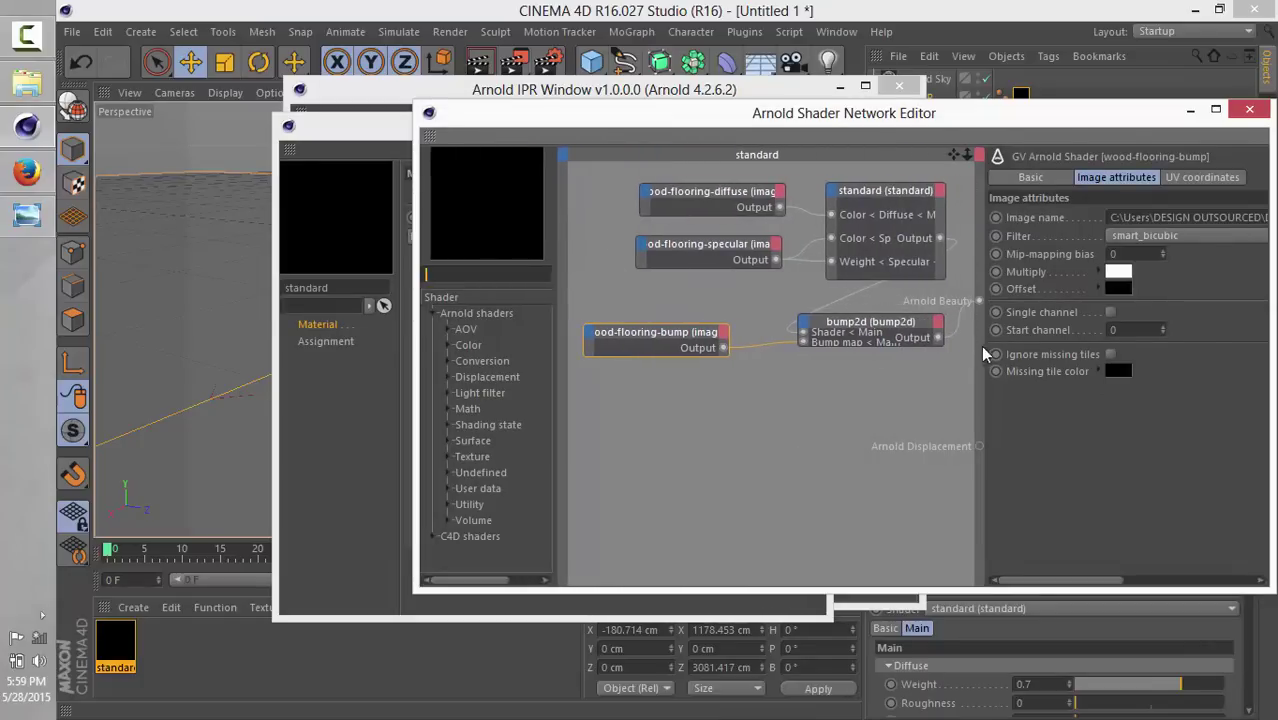
{"action": "left_click_drag", "start_coordinate": [979, 346], "coordinate": [1003, 346]}
{"action": "left_click_drag", "start_coordinate": [881, 327], "coordinate": [900, 392]}
{"action": "left_click_drag", "start_coordinate": [686, 345], "coordinate": [702, 397]}
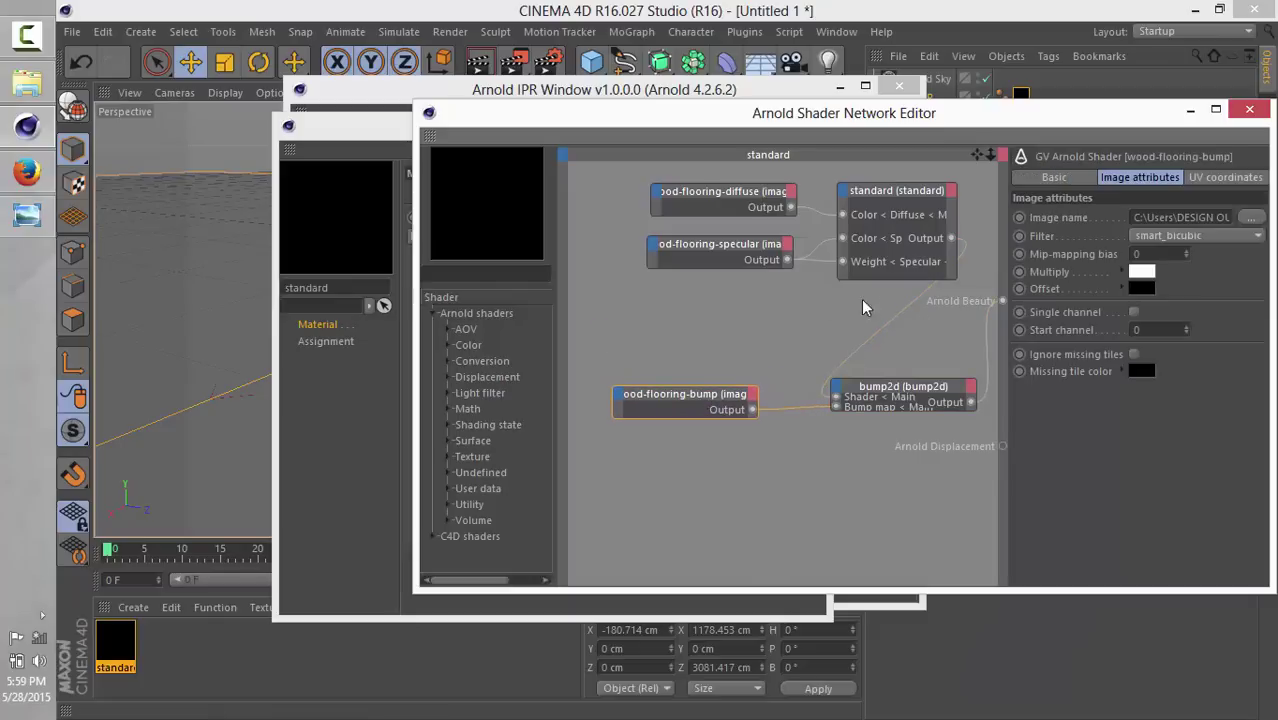
Add a color_correct node between the specular and bump image nodes and place the IPR render beside the network
{"action": "left_click", "coordinate": [447, 345]}
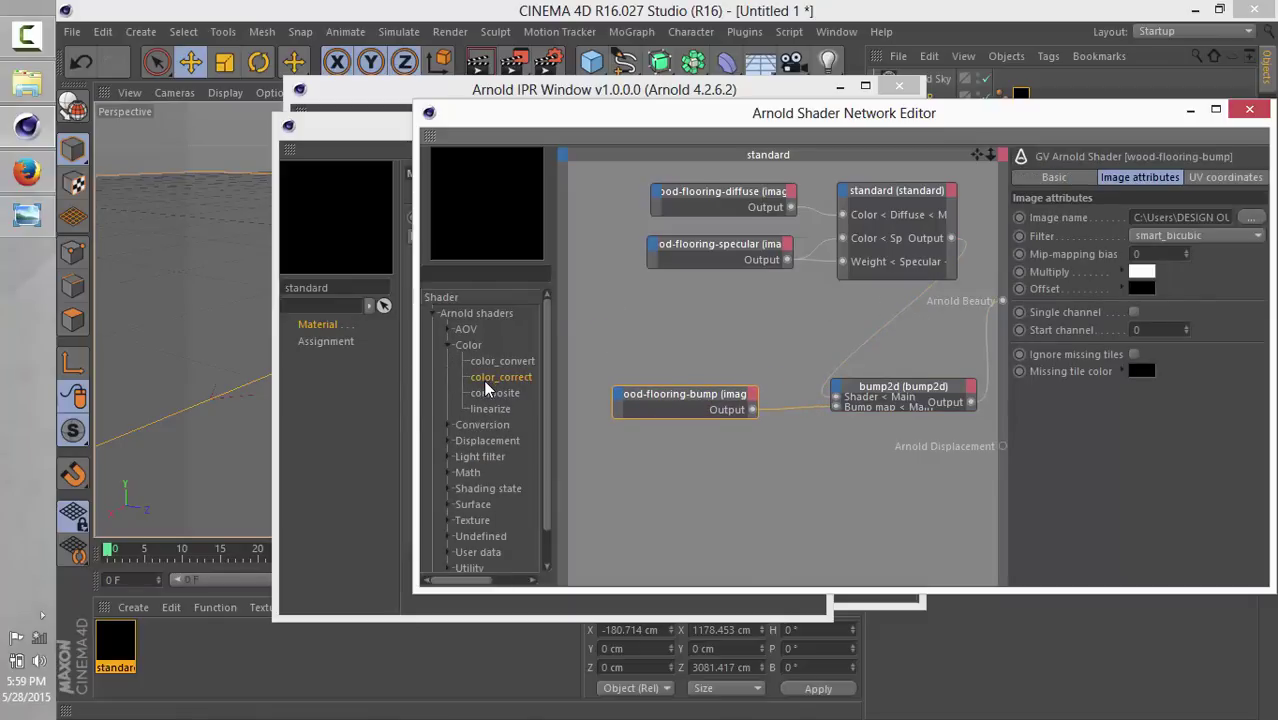
{"action": "left_click_drag", "start_coordinate": [636, 349], "coordinate": [679, 321]}
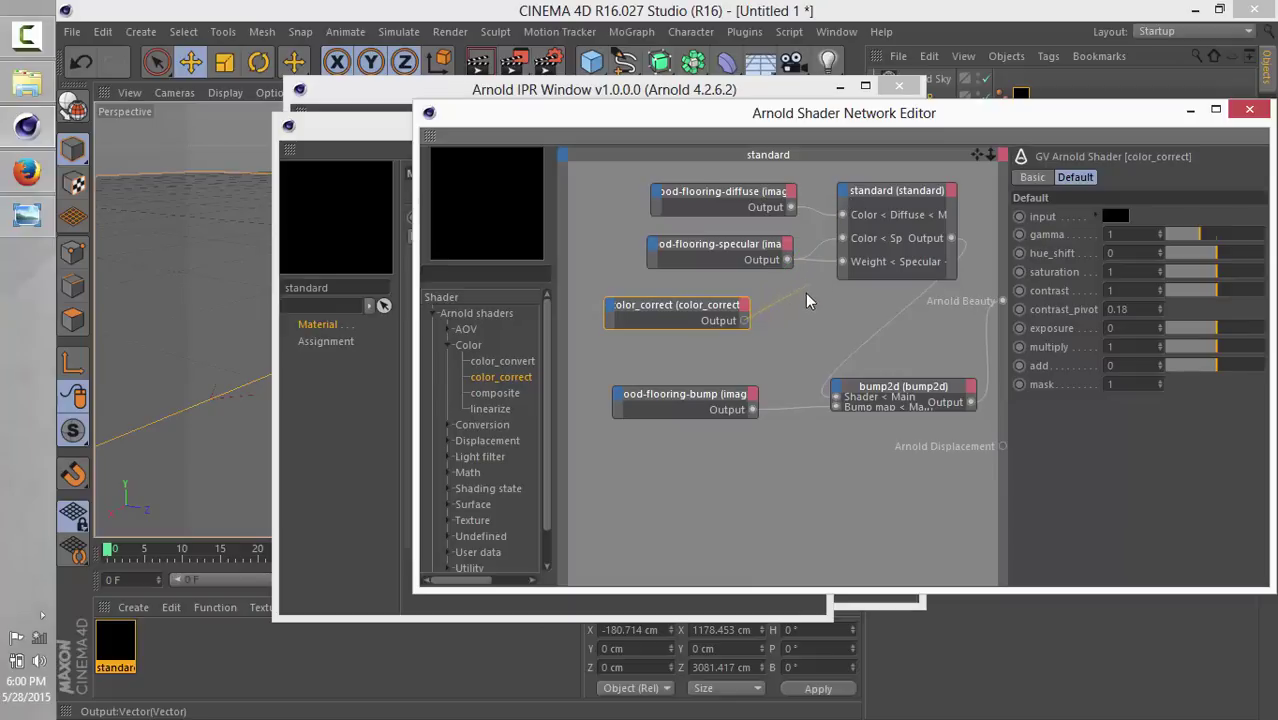
{"action": "left_click_drag", "start_coordinate": [330, 98], "coordinate": [108, 108]}
{"action": "left_click", "coordinate": [718, 119]}
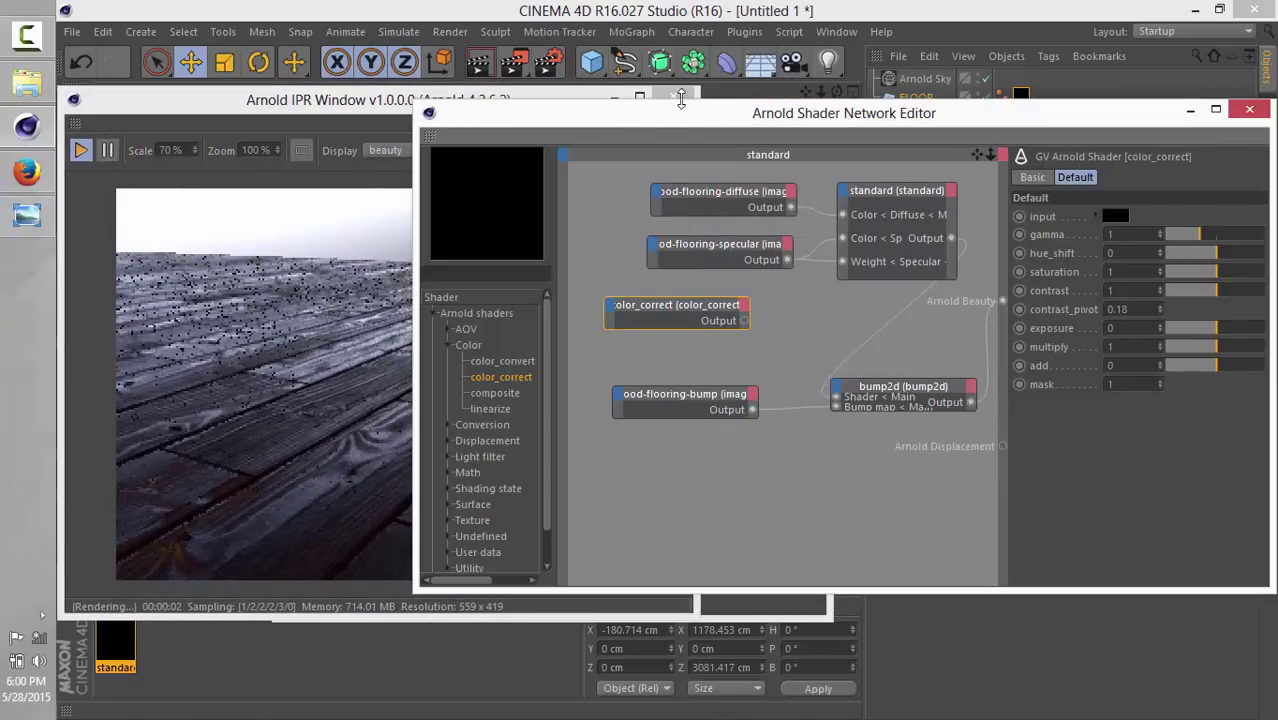
Connect the color_correct output to the standard shader's Diffuse Weight input and check the change in the IPR render
{"action": "left_click_drag", "start_coordinate": [703, 117], "coordinate": [717, 121]}
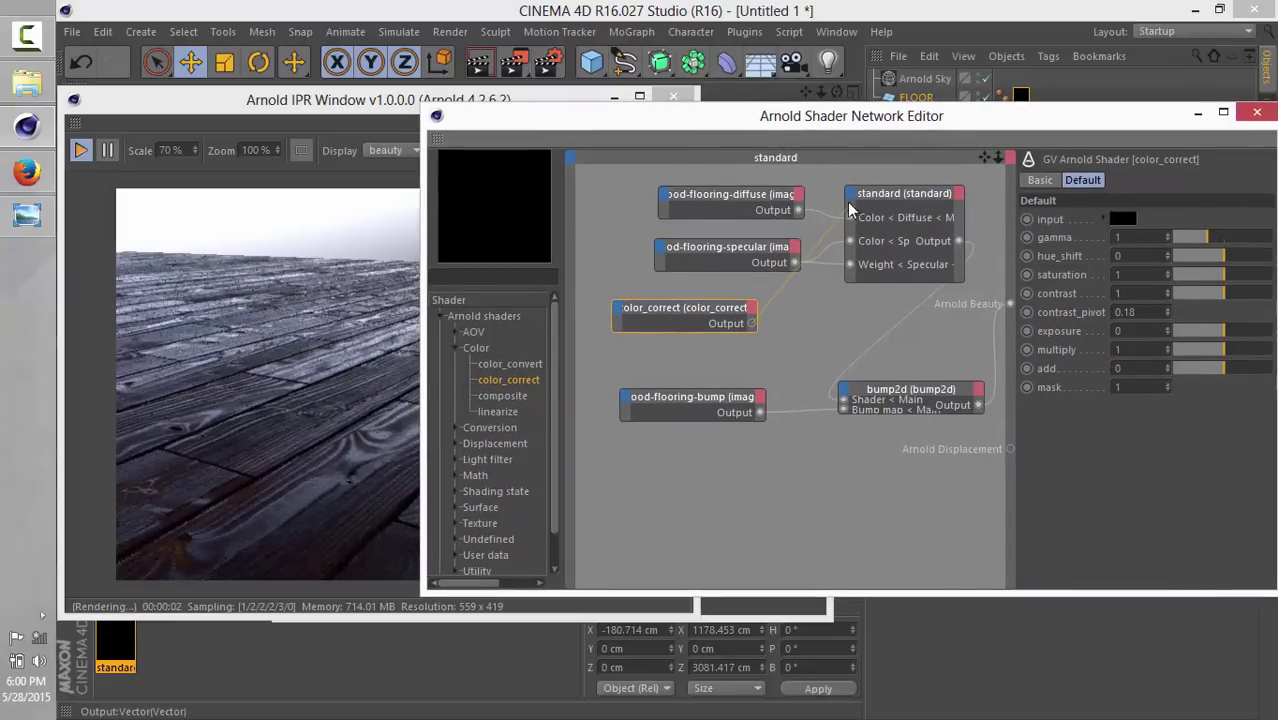
{"action": "left_click_drag", "start_coordinate": [857, 200], "coordinate": [1076, 203]}
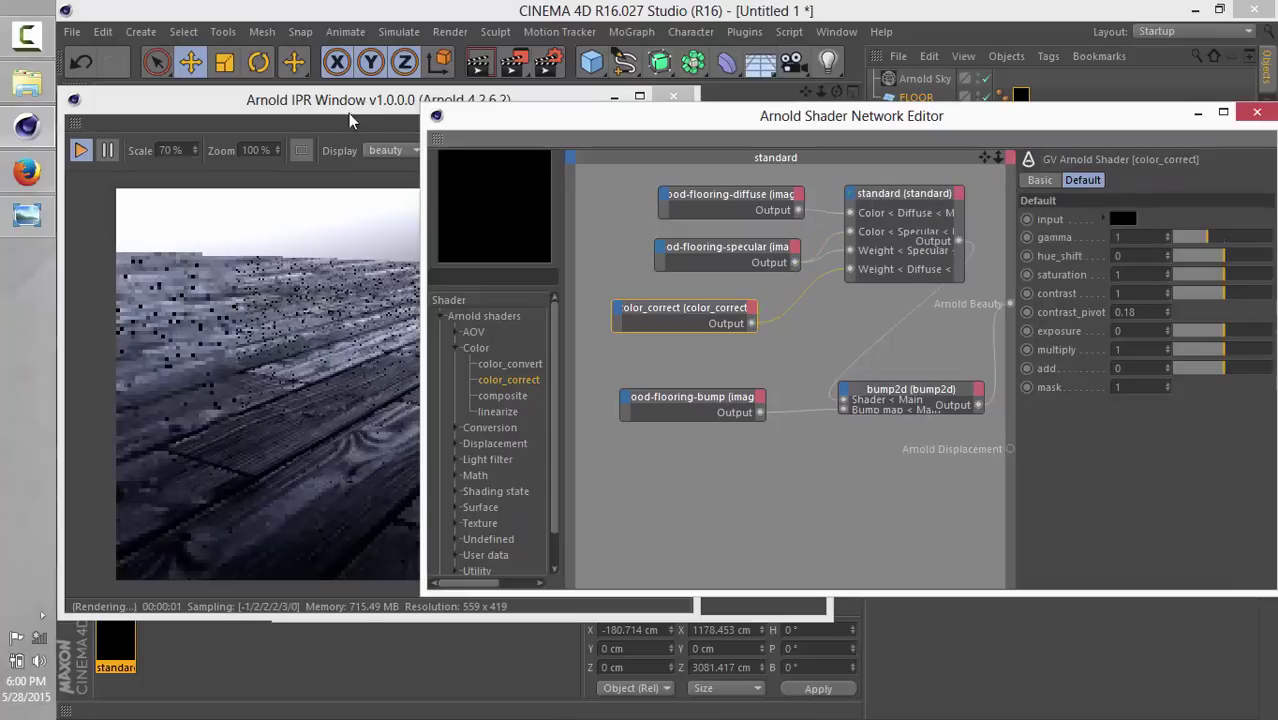
{"action": "left_click", "coordinate": [357, 127]}
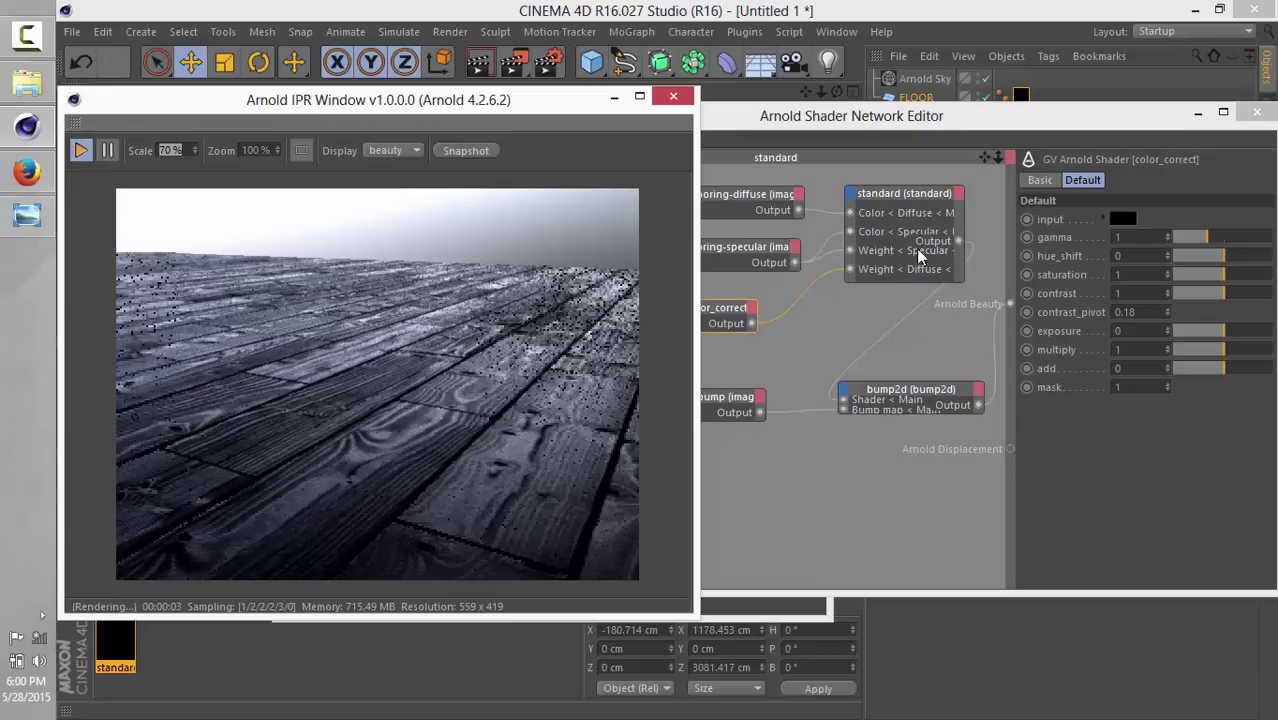
{"action": "left_click", "coordinate": [730, 312]}
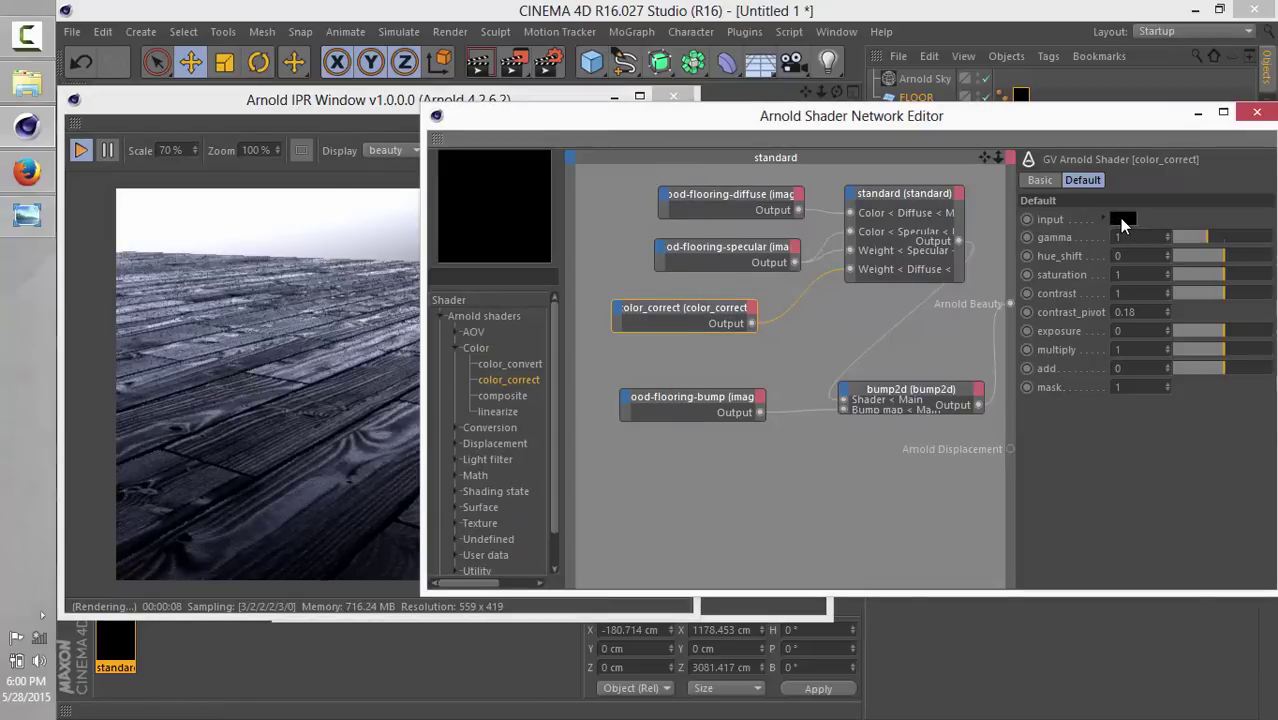
Set the color_correct node's input color to pure white (RGB 255, 255, 255) and check the floor in the IPR render
{"action": "left_click", "coordinate": [1121, 220]}
{"action": "left_click_drag", "start_coordinate": [1125, 243], "coordinate": [1015, 160]}
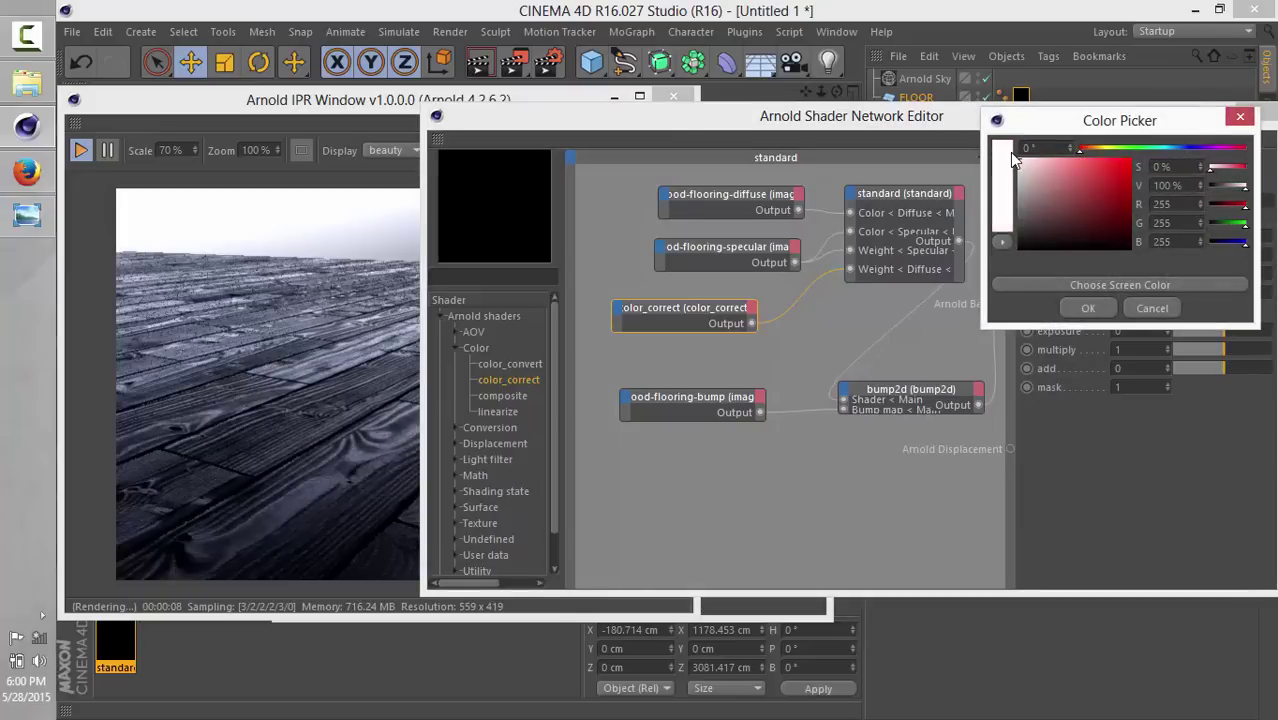
{"action": "left_click", "coordinate": [1087, 309]}
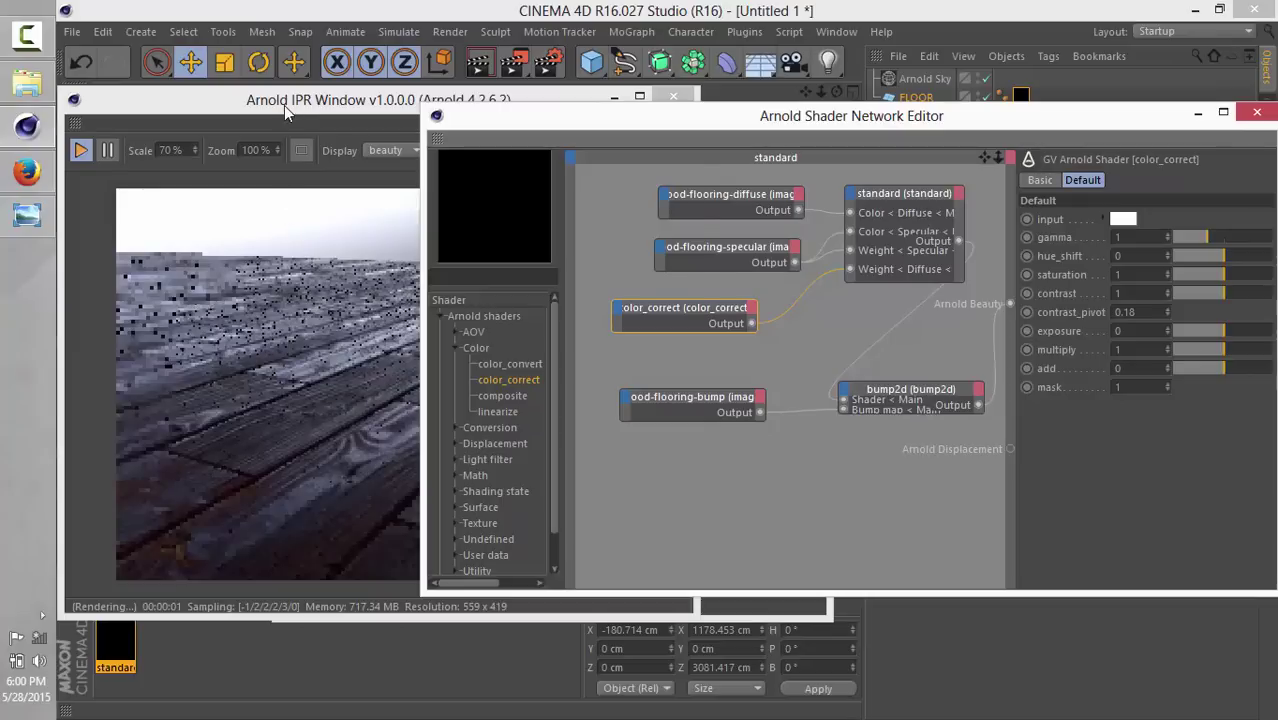
{"action": "left_click", "coordinate": [284, 105]}
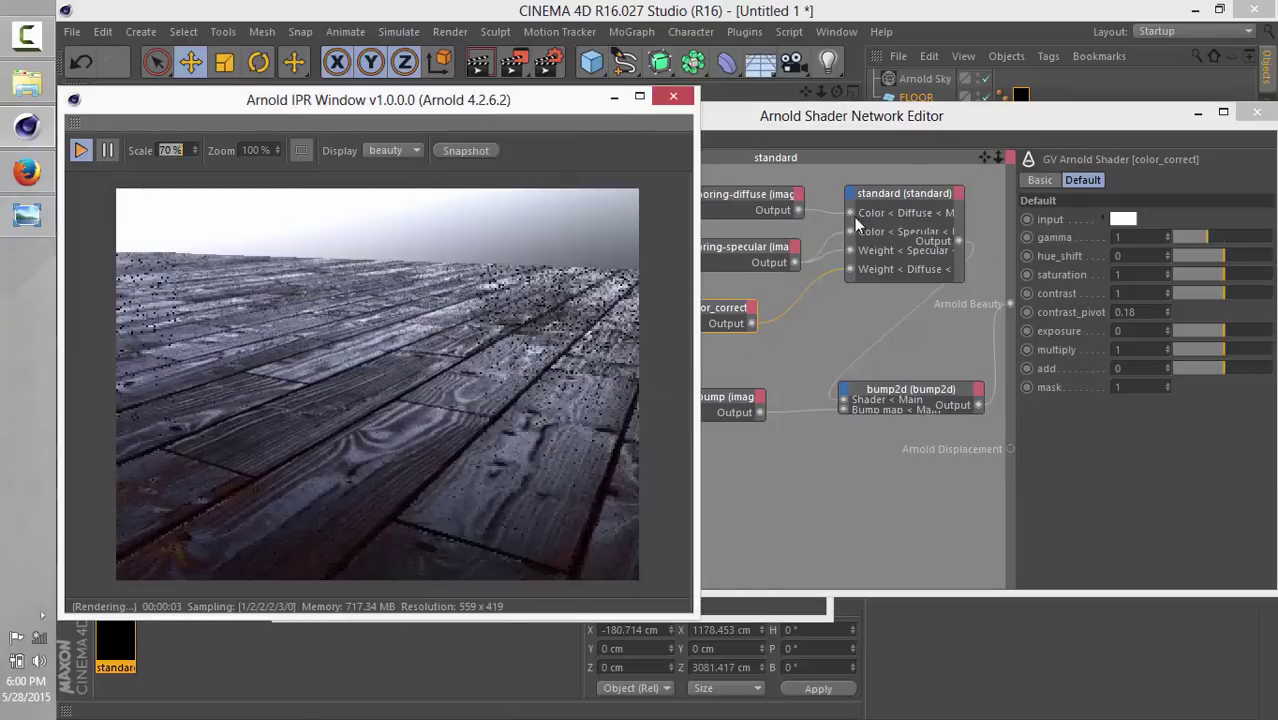
{"action": "left_click", "coordinate": [727, 312]}
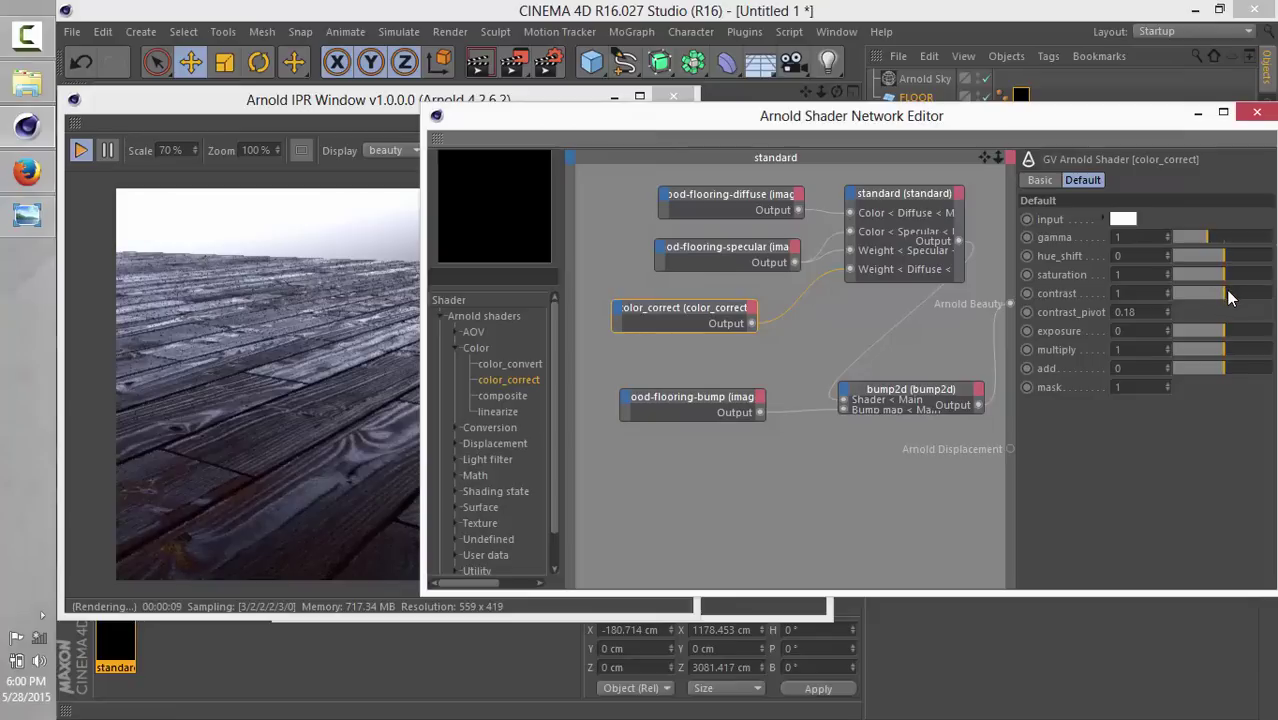
Set the color_correct contrast to 1.31 and exposure to 1.39, comparing the render with the wooden floor reference in Windows Photo Viewer
{"action": "left_click_drag", "start_coordinate": [1229, 297], "coordinate": [1241, 297]}
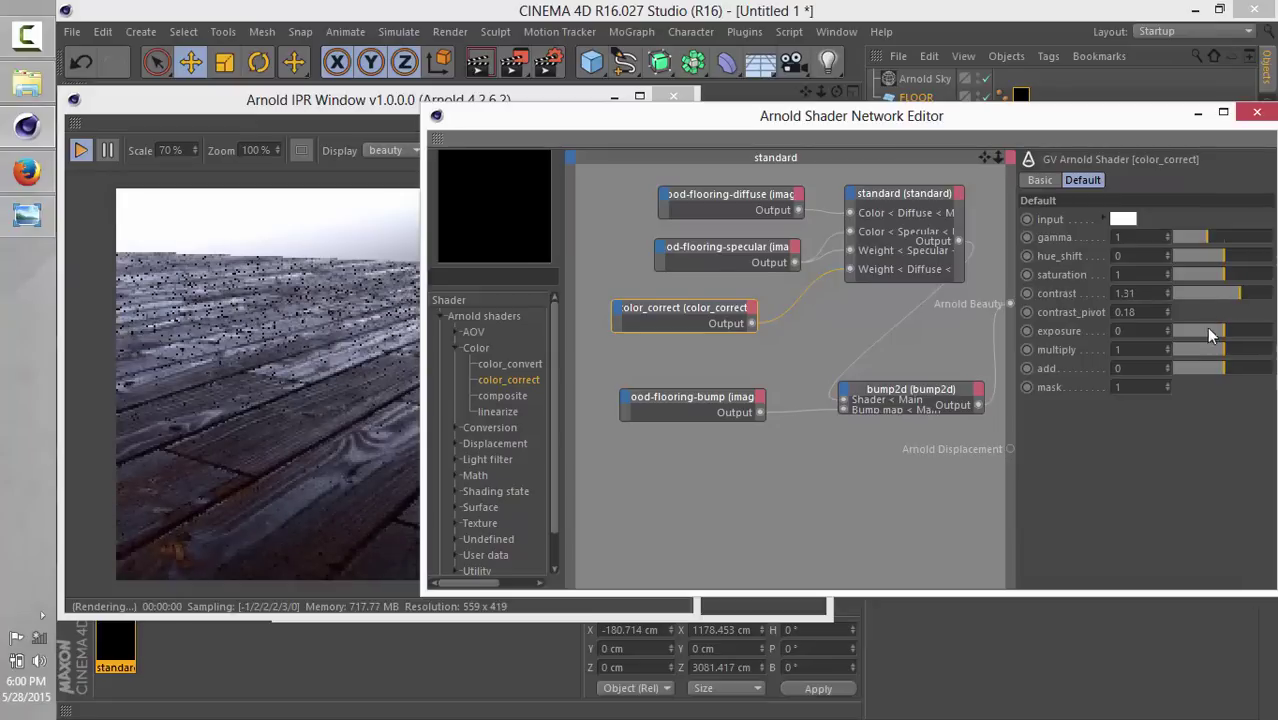
{"action": "left_click_drag", "start_coordinate": [1222, 338], "coordinate": [1231, 338]}
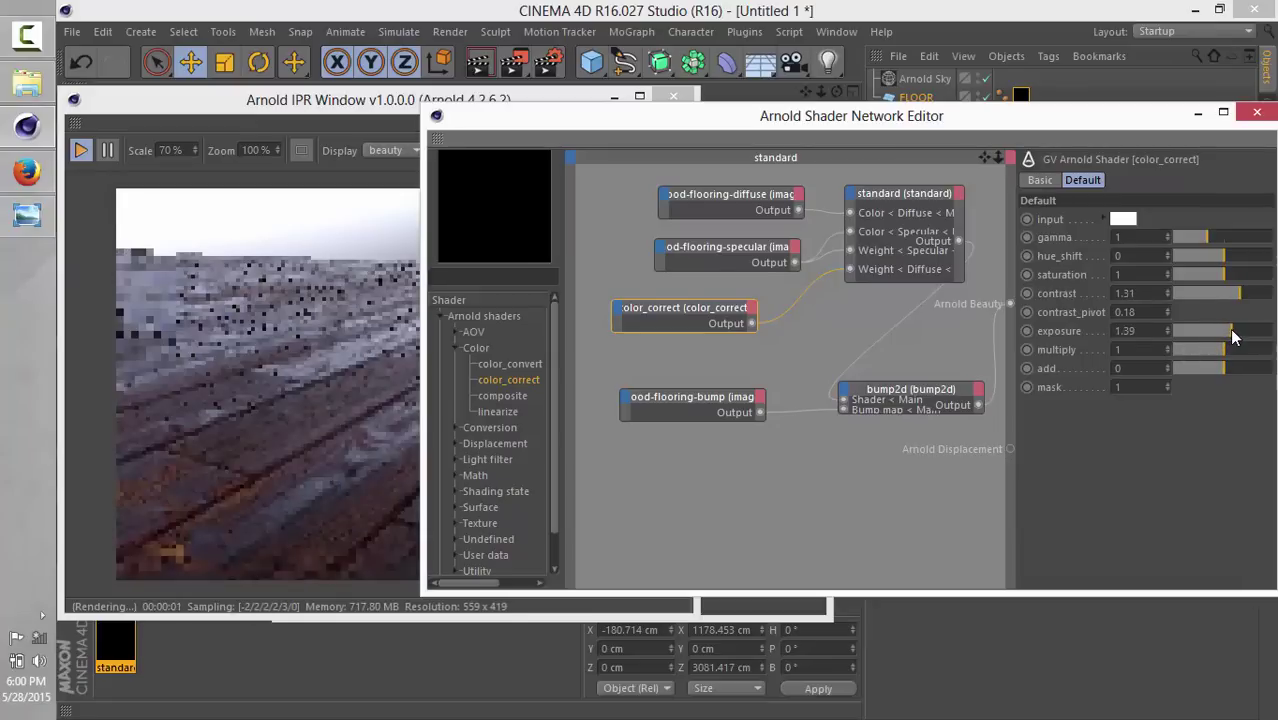
{"action": "left_click", "coordinate": [397, 113]}
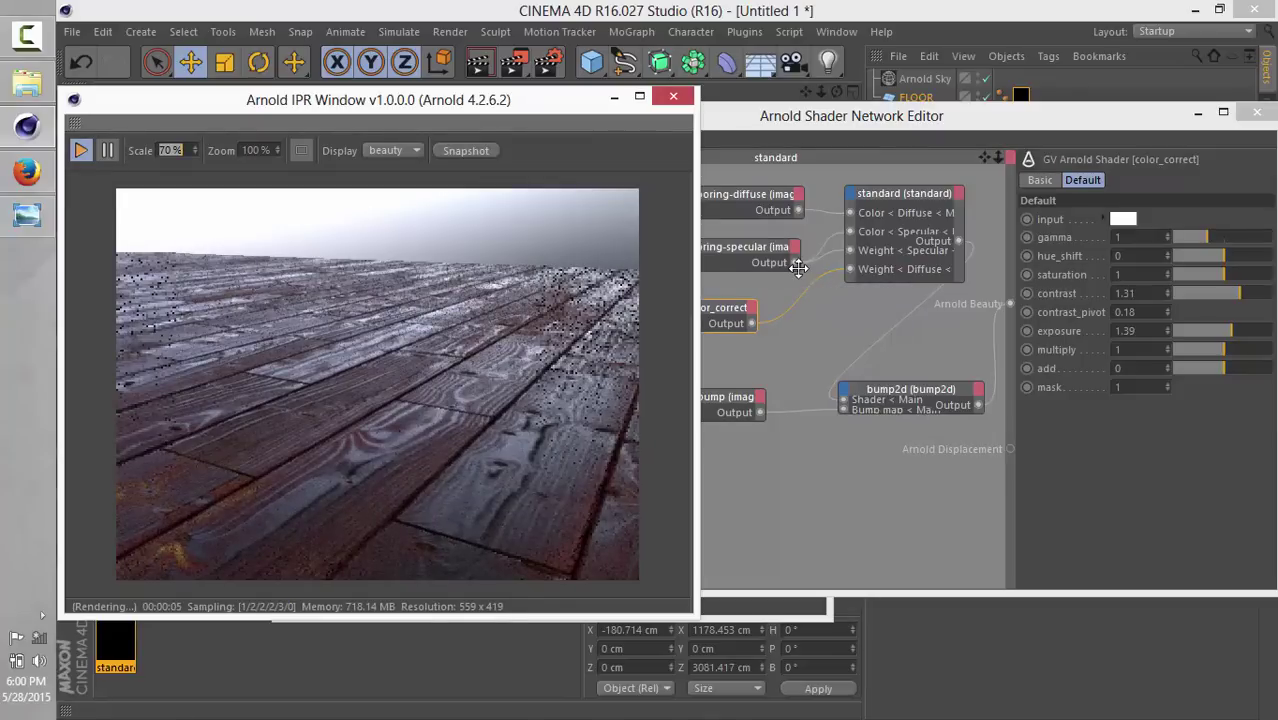
{"action": "left_click", "coordinate": [29, 222]}
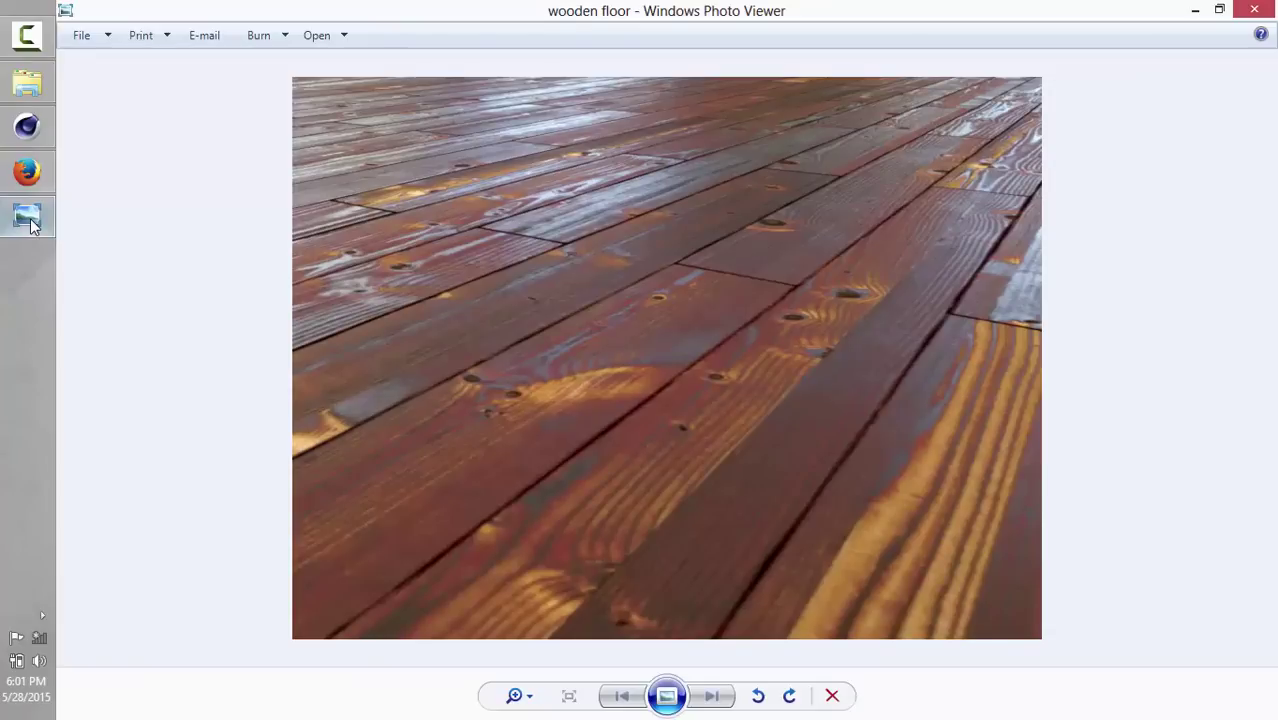
{"action": "left_click", "coordinate": [29, 222]}
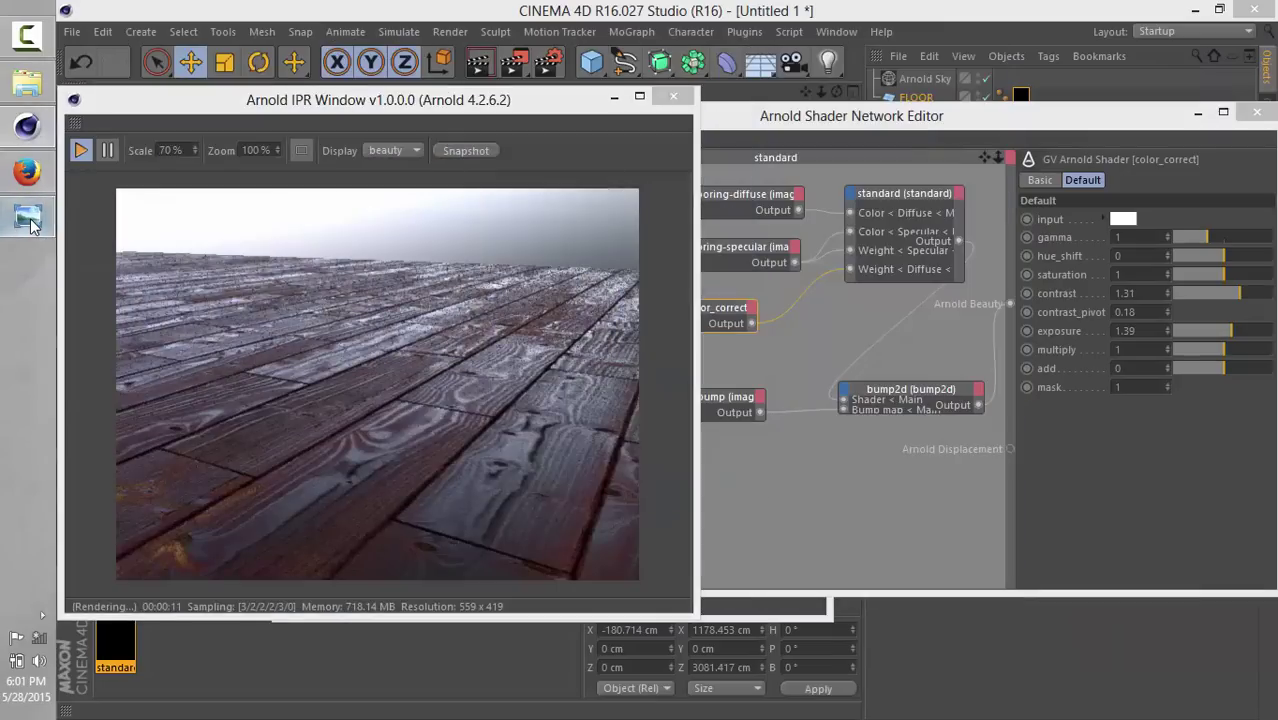
{"action": "left_click", "coordinate": [29, 222]}
{"action": "left_click", "coordinate": [29, 222]}
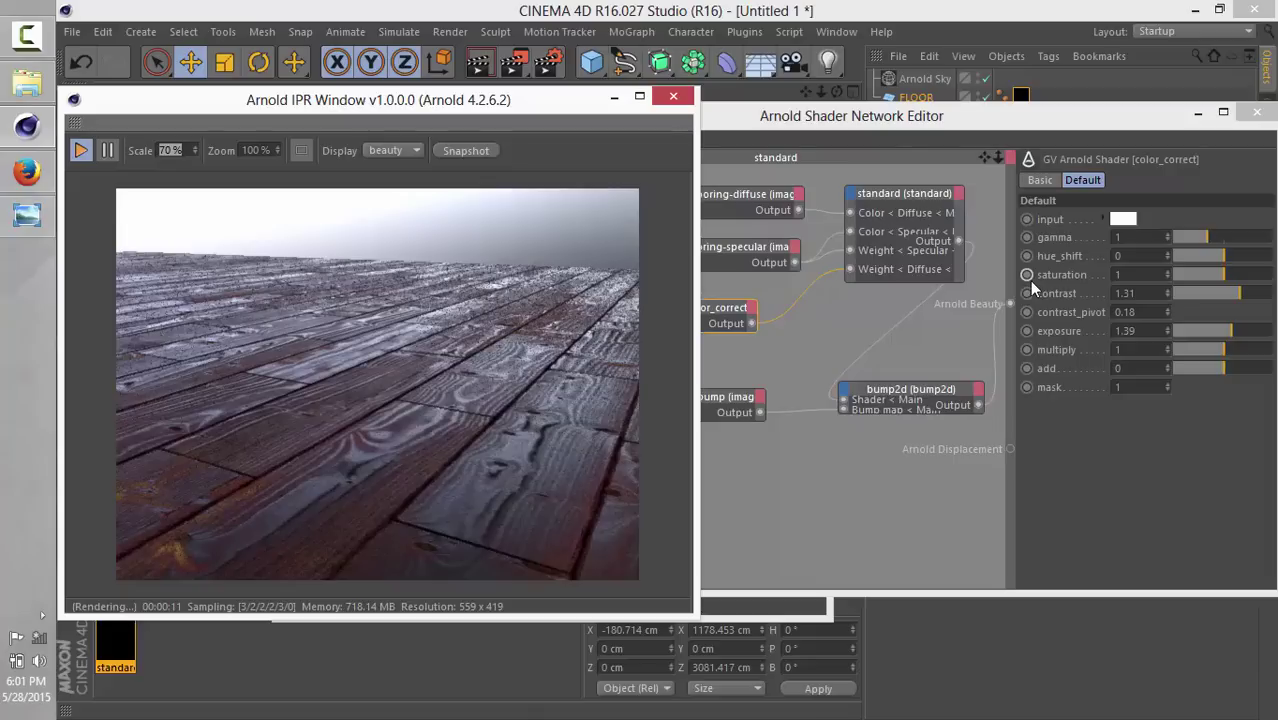
Set the color_correct exposure to 1.62, check the IPR render and close the shader network editor
{"action": "left_click", "coordinate": [1236, 339]}
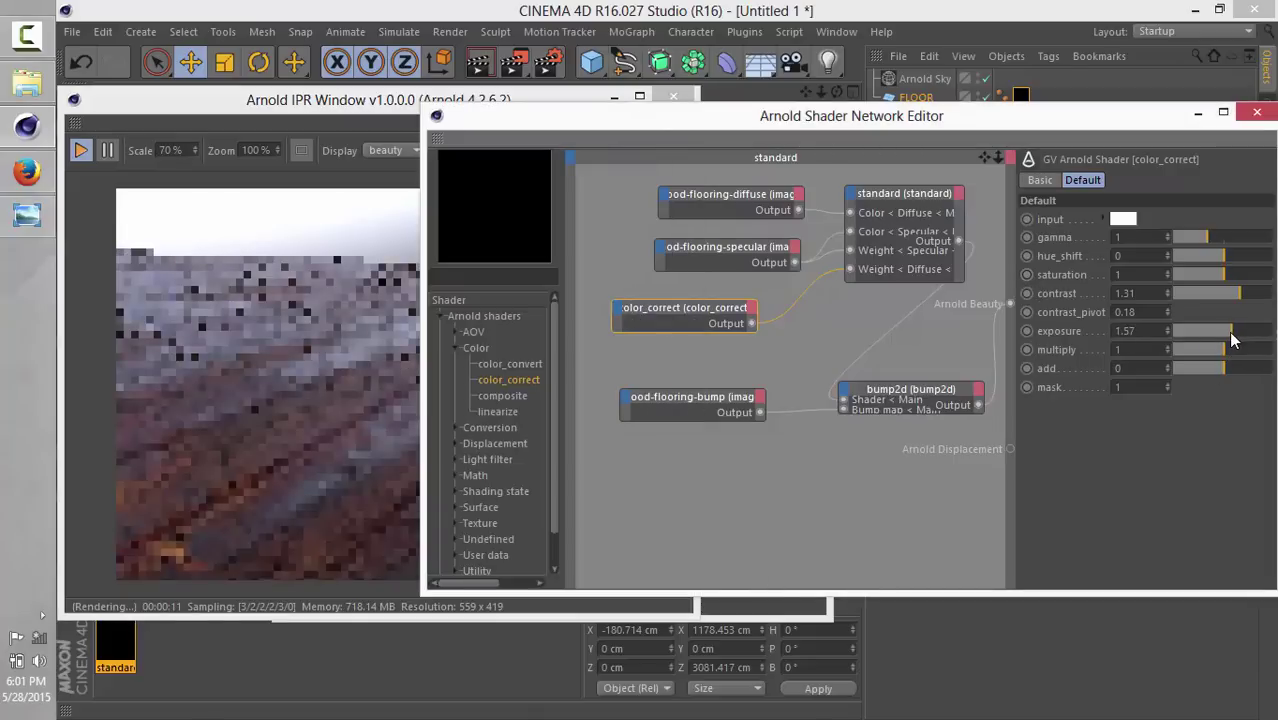
{"action": "left_click", "coordinate": [1231, 340]}
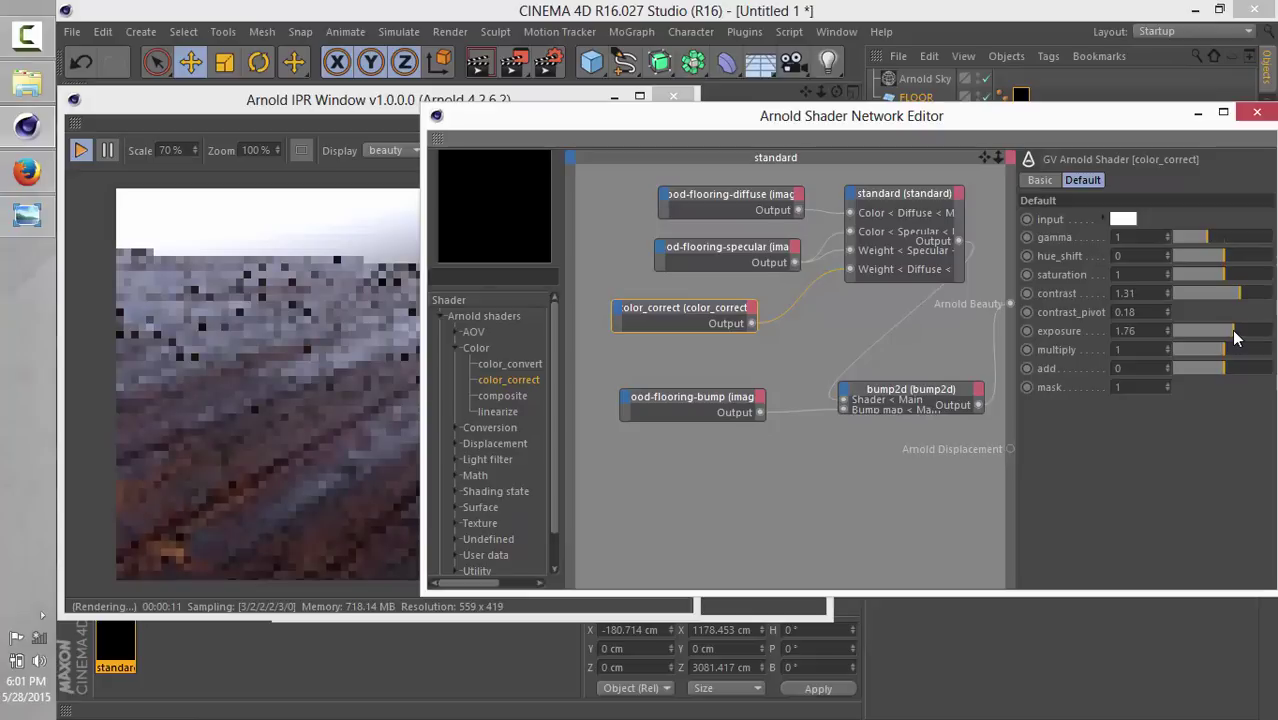
{"action": "left_click", "coordinate": [1234, 339]}
{"action": "left_click", "coordinate": [1166, 334]}
{"action": "left_click", "coordinate": [1166, 334]}
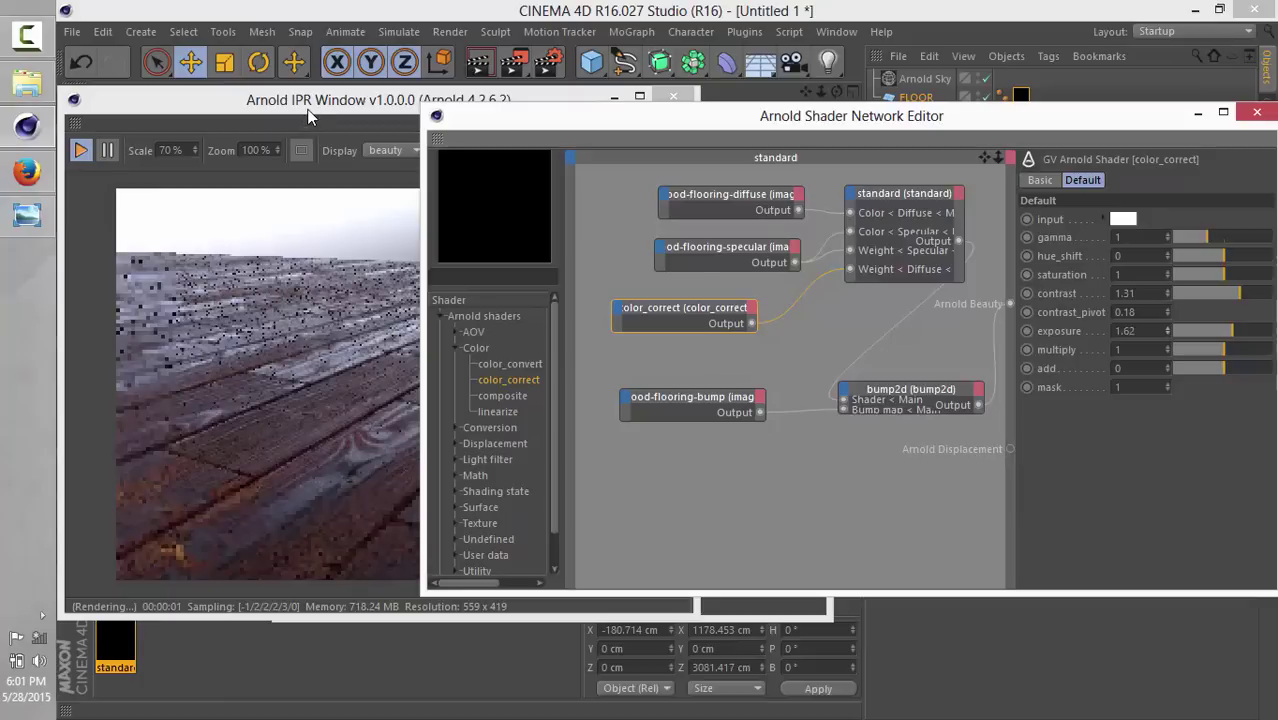
{"action": "left_click", "coordinate": [306, 112]}
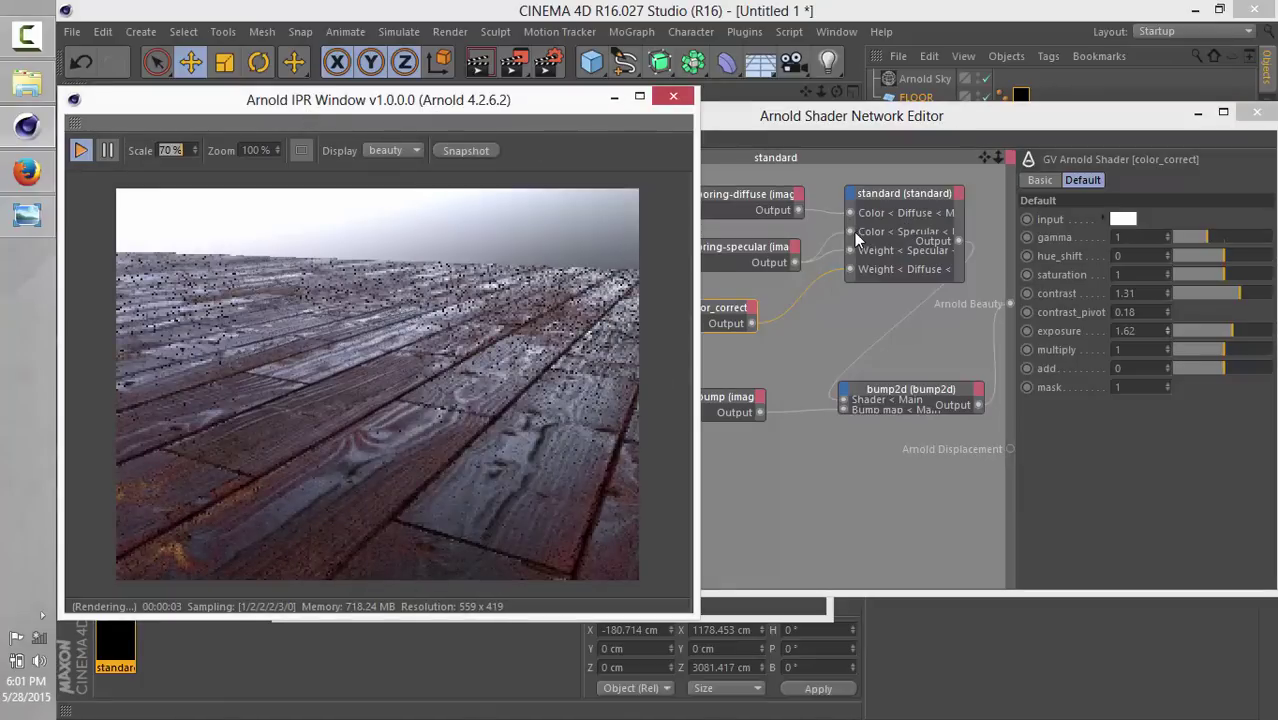
{"action": "left_click", "coordinate": [1141, 149]}
{"action": "left_click", "coordinate": [1155, 121]}
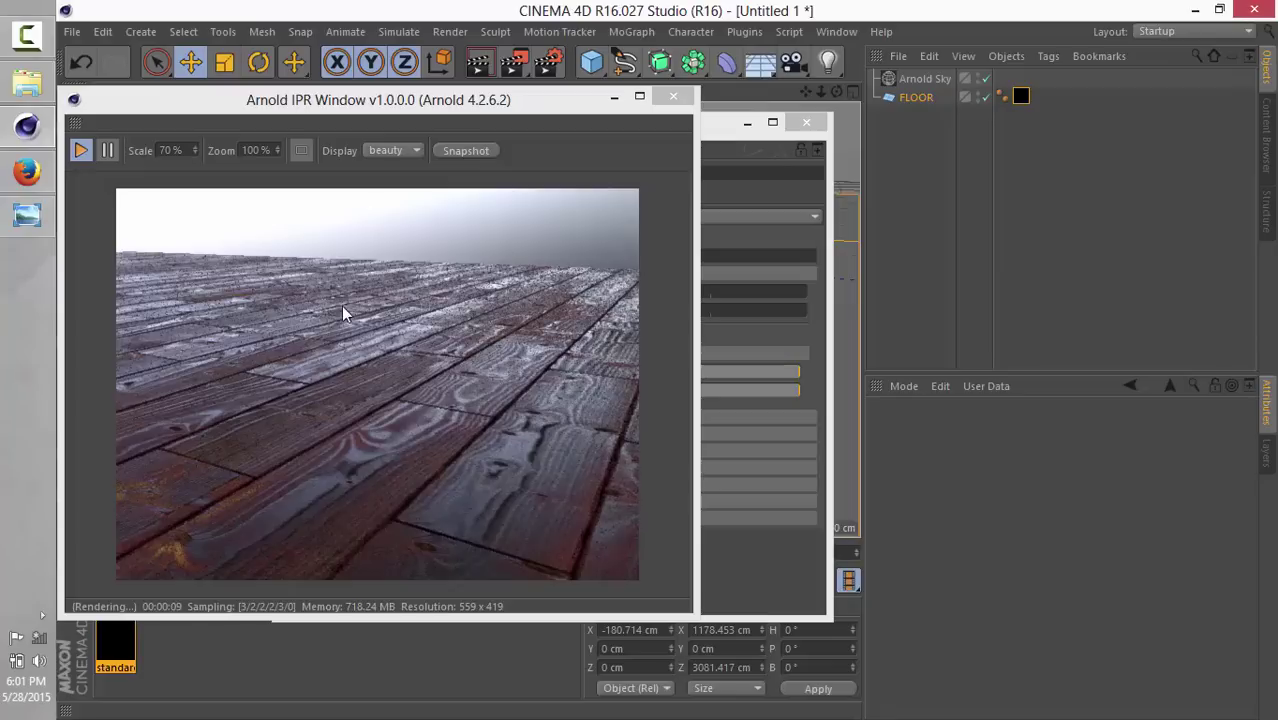
Set the Arnold Sky's background intensity to 2.06, judging the brightness against the IPR render and the reference photo
{"action": "left_click", "coordinate": [917, 77]}
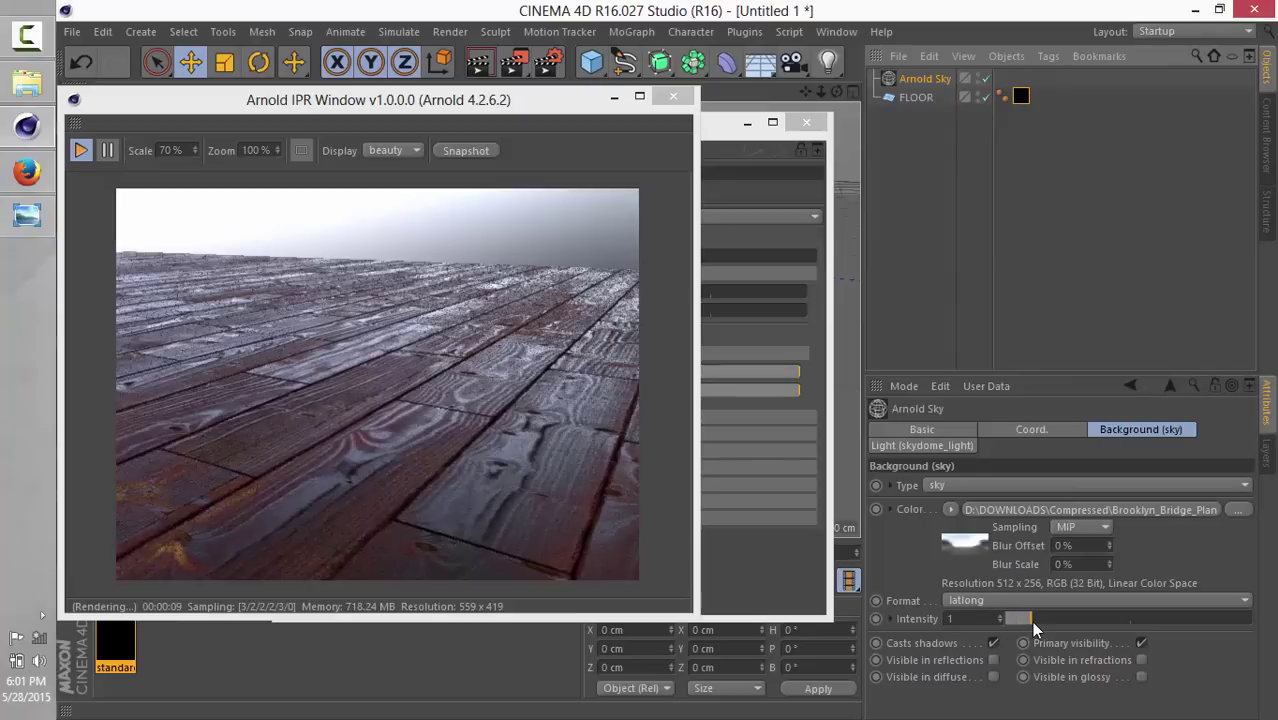
{"action": "left_click_drag", "start_coordinate": [1033, 620], "coordinate": [1040, 619]}
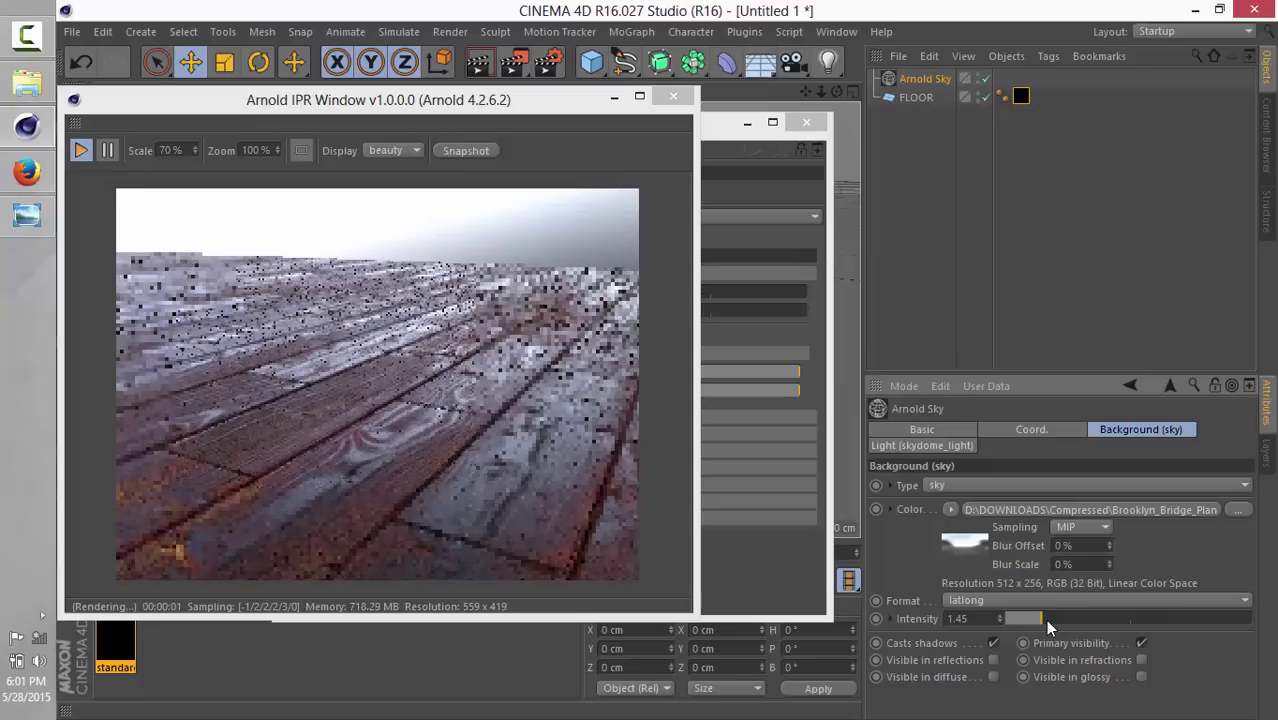
{"action": "left_click_drag", "start_coordinate": [1041, 621], "coordinate": [1046, 621]}
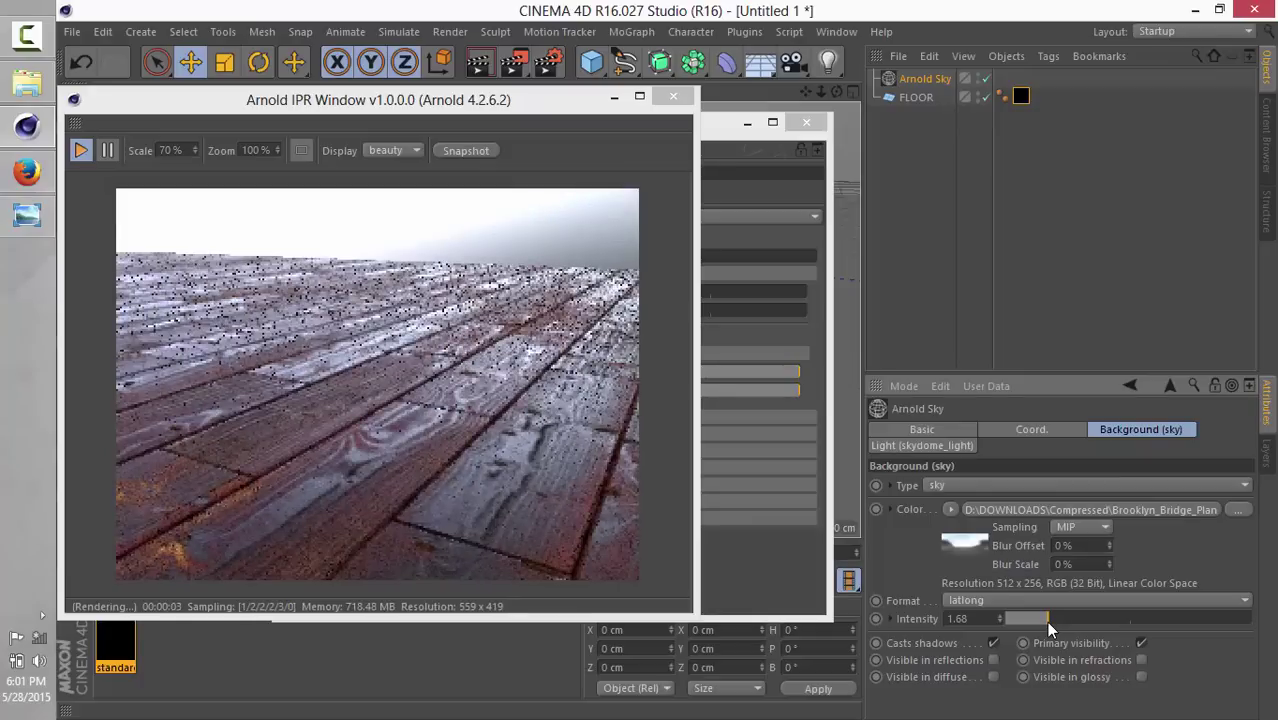
{"action": "left_click", "coordinate": [38, 219]}
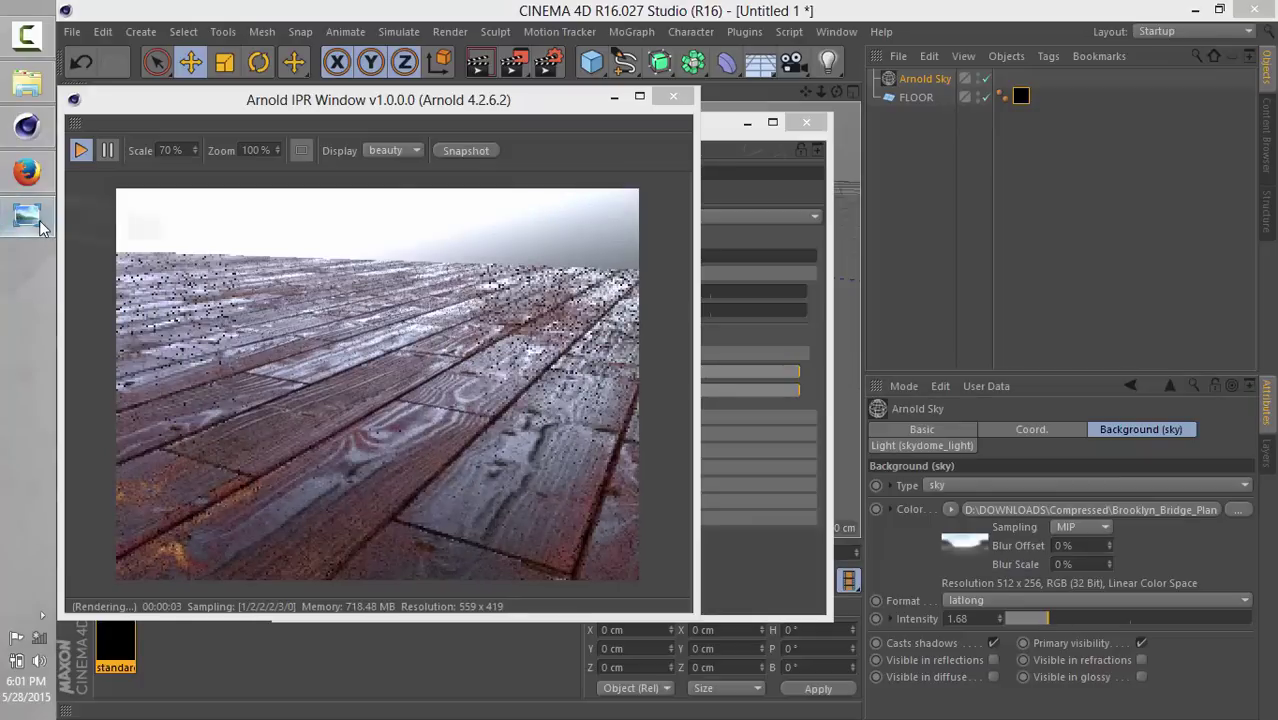
{"action": "left_click", "coordinate": [39, 220]}
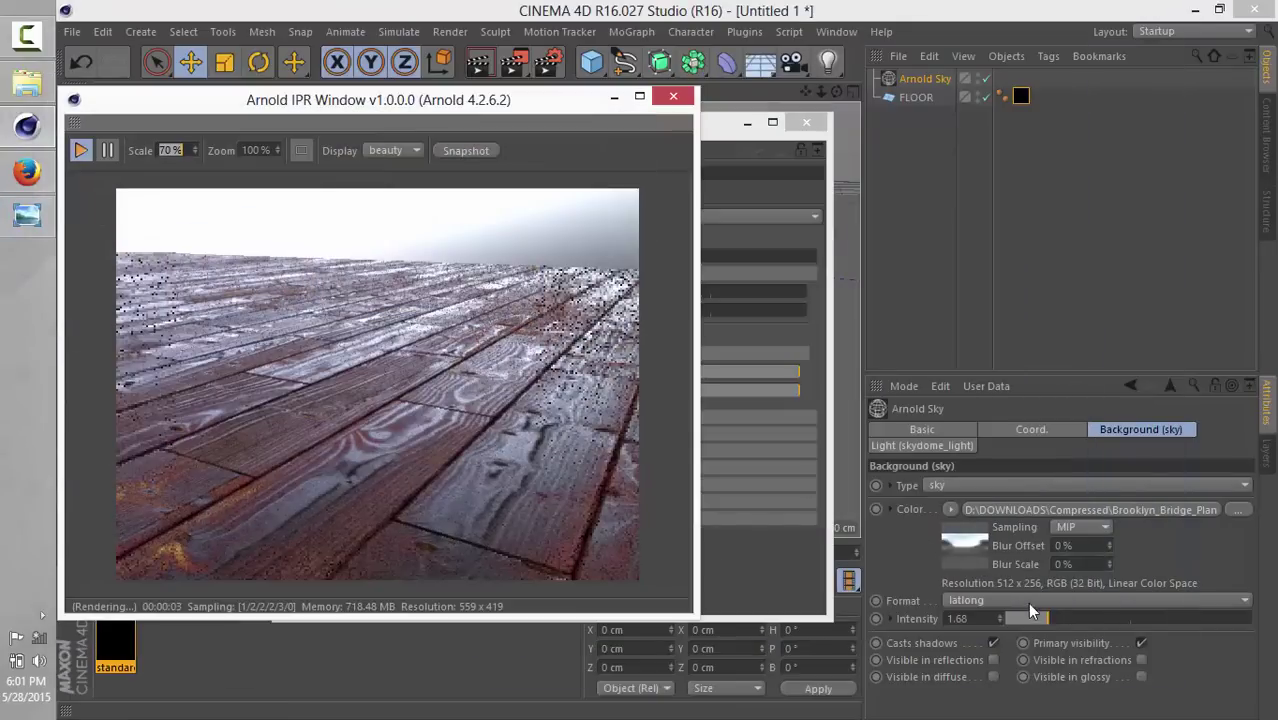
{"action": "left_click_drag", "start_coordinate": [1051, 619], "coordinate": [1055, 619]}
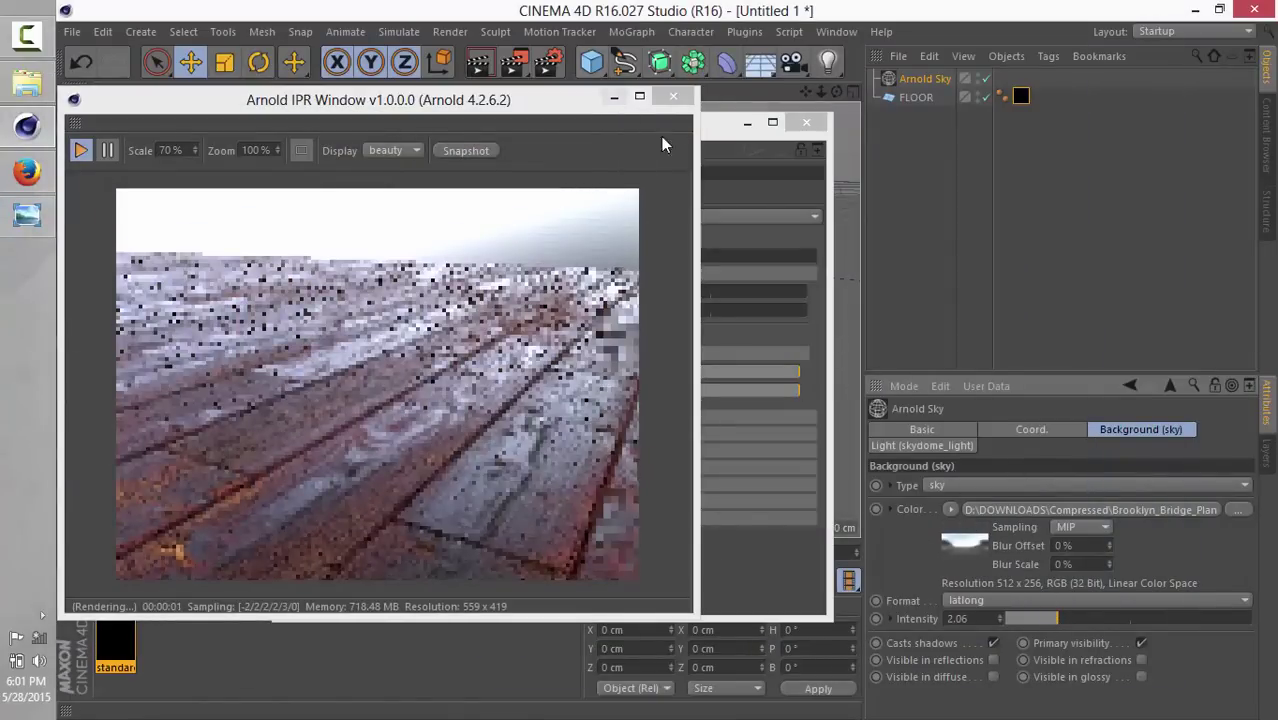
Close the material editor and pan the perspective view across the floor to find a better section of planks in the IPR render
{"action": "left_click", "coordinate": [806, 122]}
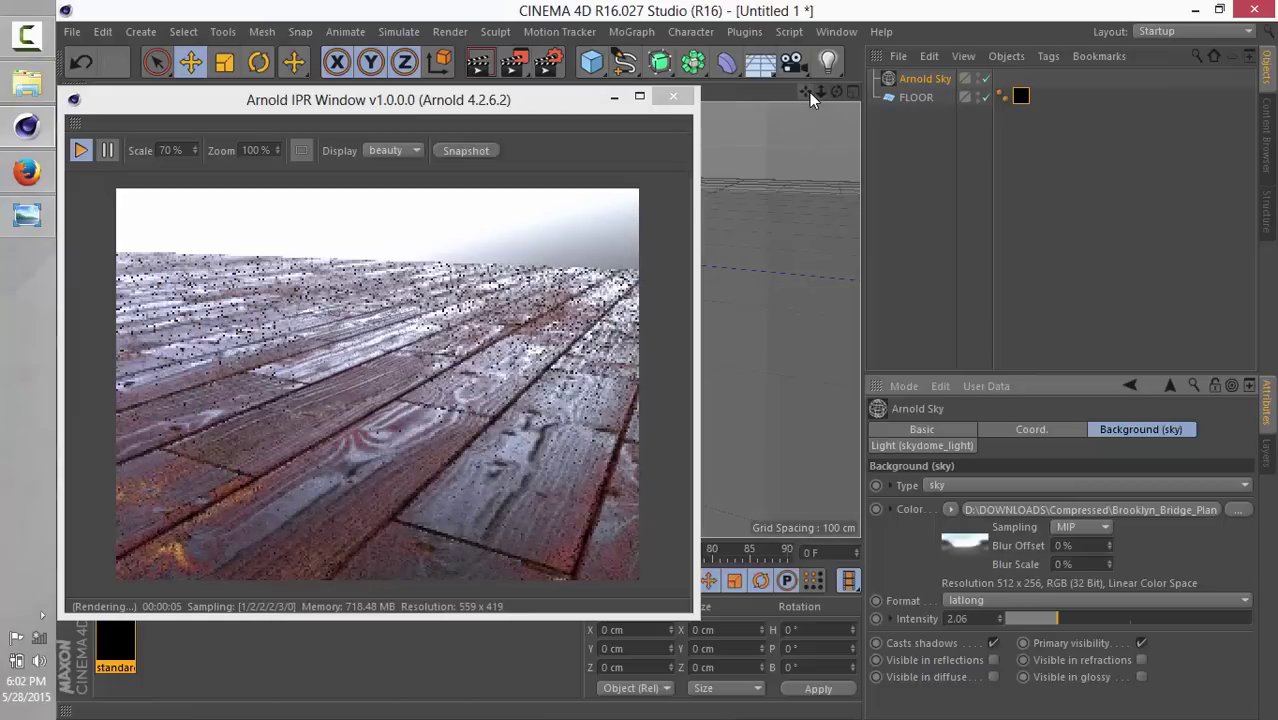
{"action": "mouse_move", "coordinate": [806, 92]}
{"action": "left_mouse_down"}
{"action": "mouse_move", "coordinate": [840, 100]}
{"action": "mouse_move", "coordinate": [804, 92]}
{"action": "left_mouse_up"}
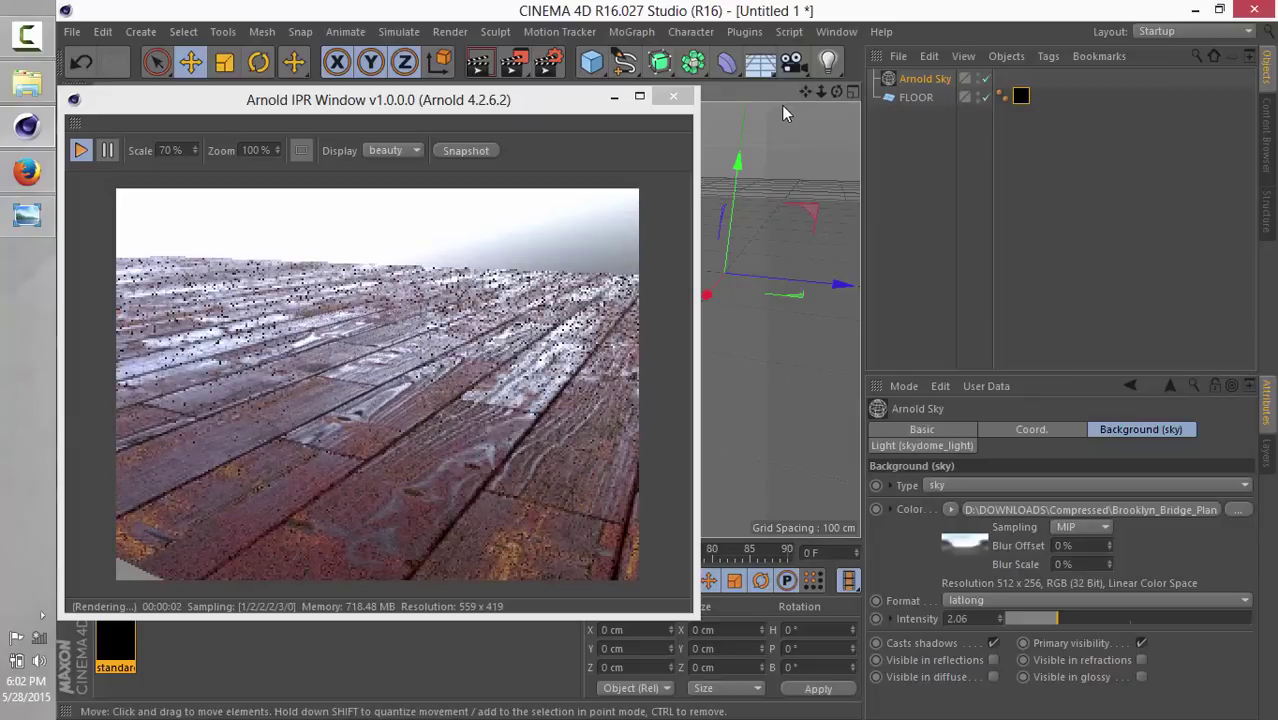
{"action": "mouse_move", "coordinate": [805, 92]}
{"action": "left_mouse_down"}
{"action": "mouse_move", "coordinate": [773, 92]}
{"action": "mouse_move", "coordinate": [801, 95]}
{"action": "left_mouse_up"}
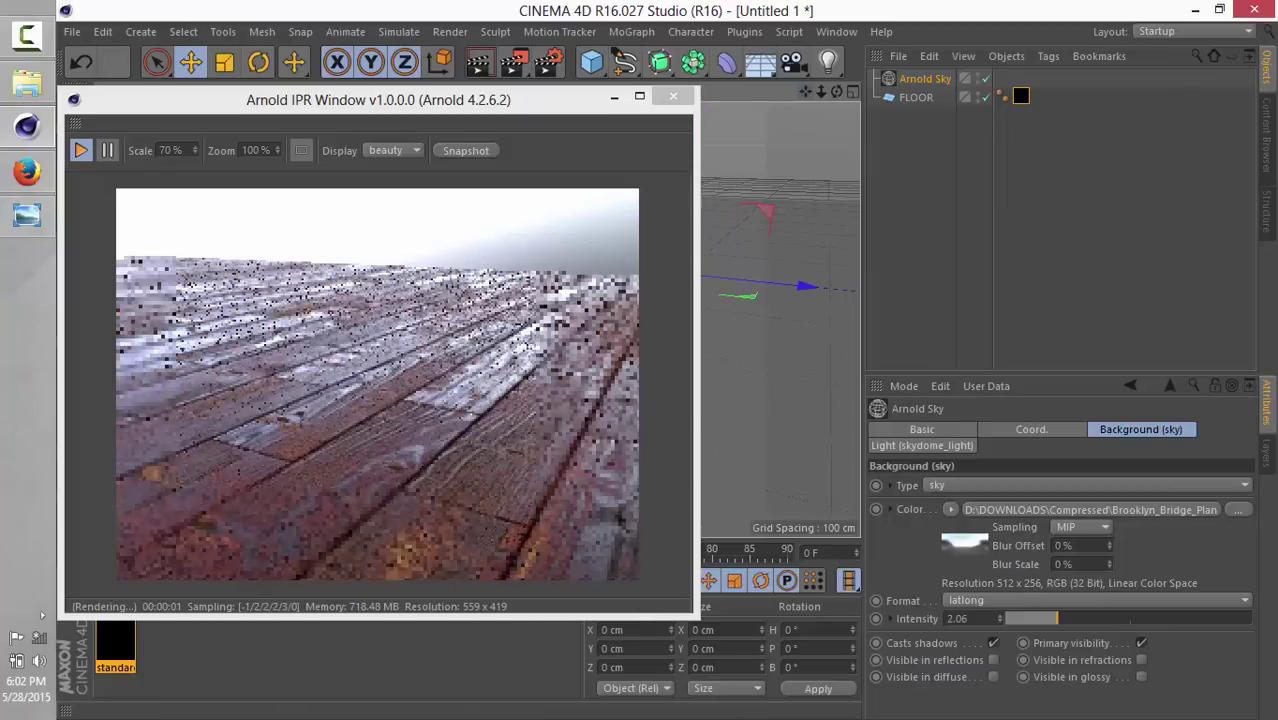
{"action": "mouse_move", "coordinate": [803, 91]}
{"action": "left_mouse_down"}
{"action": "mouse_move", "coordinate": [784, 91]}
{"action": "mouse_move", "coordinate": [806, 91]}
{"action": "left_mouse_up"}
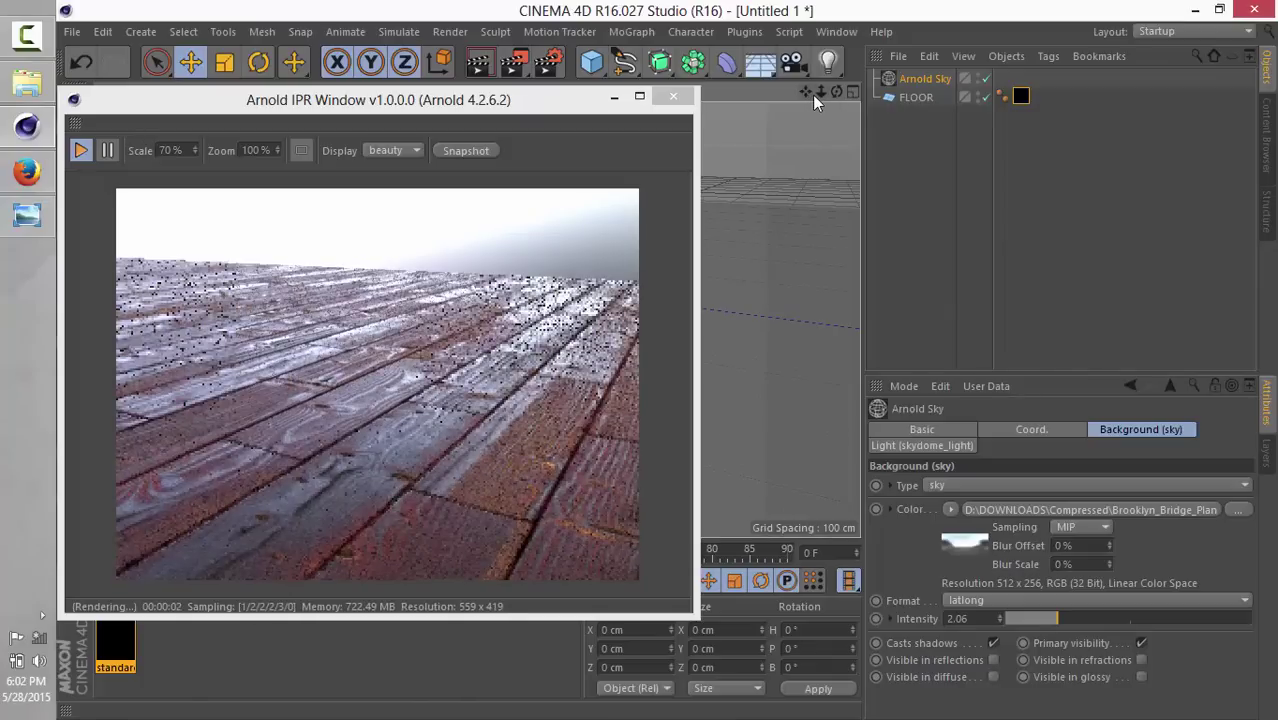
{"action": "mouse_move", "coordinate": [807, 92]}
{"action": "left_mouse_down"}
{"action": "mouse_move", "coordinate": [807, 122]}
{"action": "mouse_move", "coordinate": [803, 93]}
{"action": "left_mouse_up"}
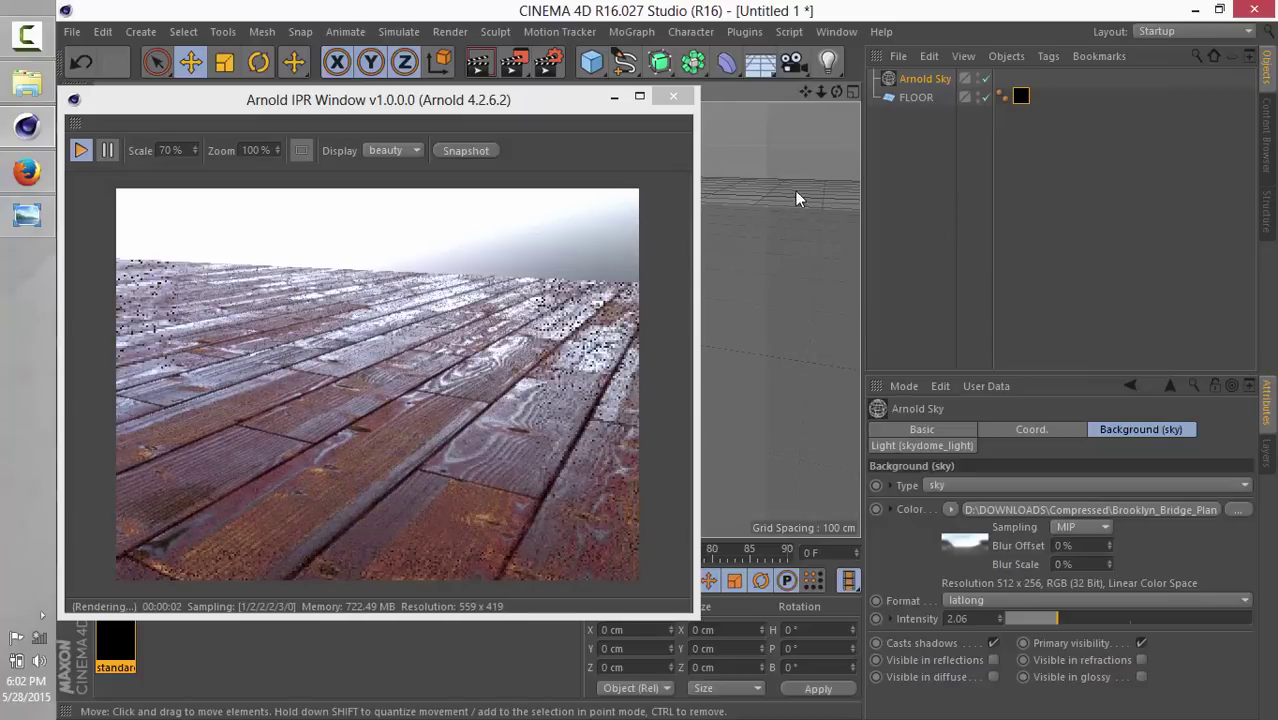
Orbit the perspective view to look down on the planks with the horizon out of frame, and close the IPR render window
{"action": "left_click_drag", "start_coordinate": [837, 91], "coordinate": [809, 90]}
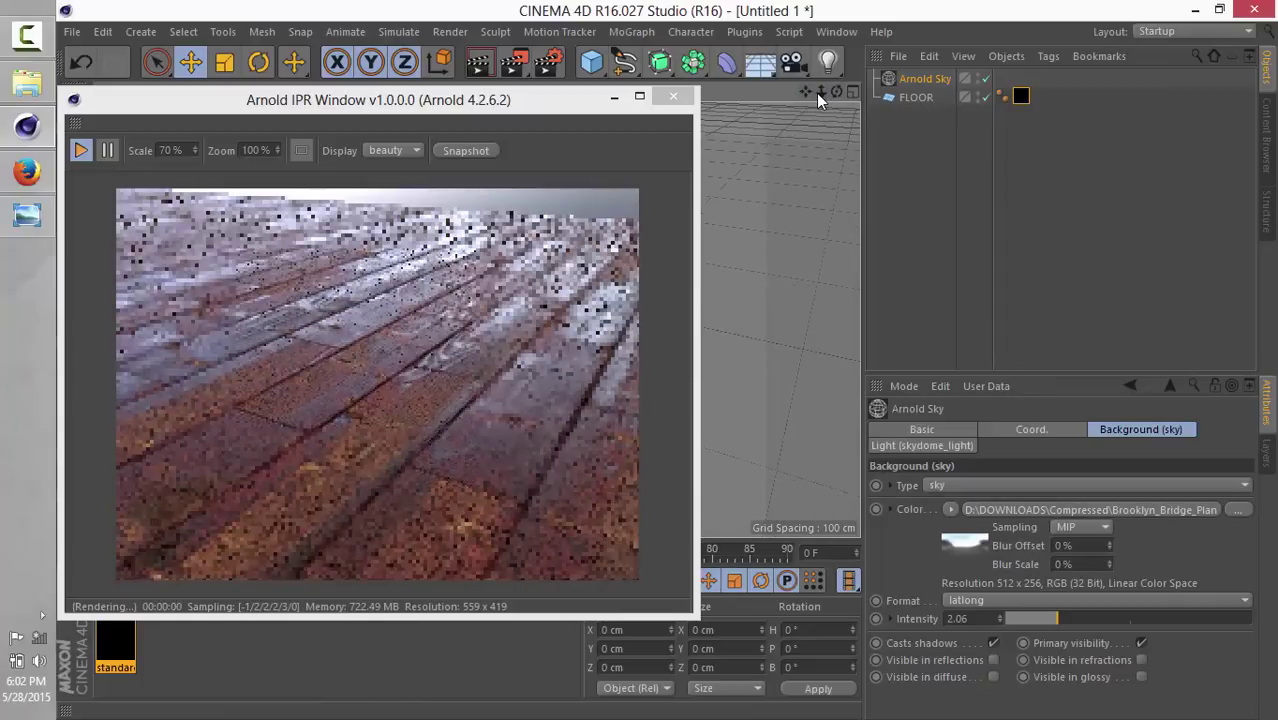
{"action": "left_click_drag", "start_coordinate": [836, 91], "coordinate": [821, 91]}
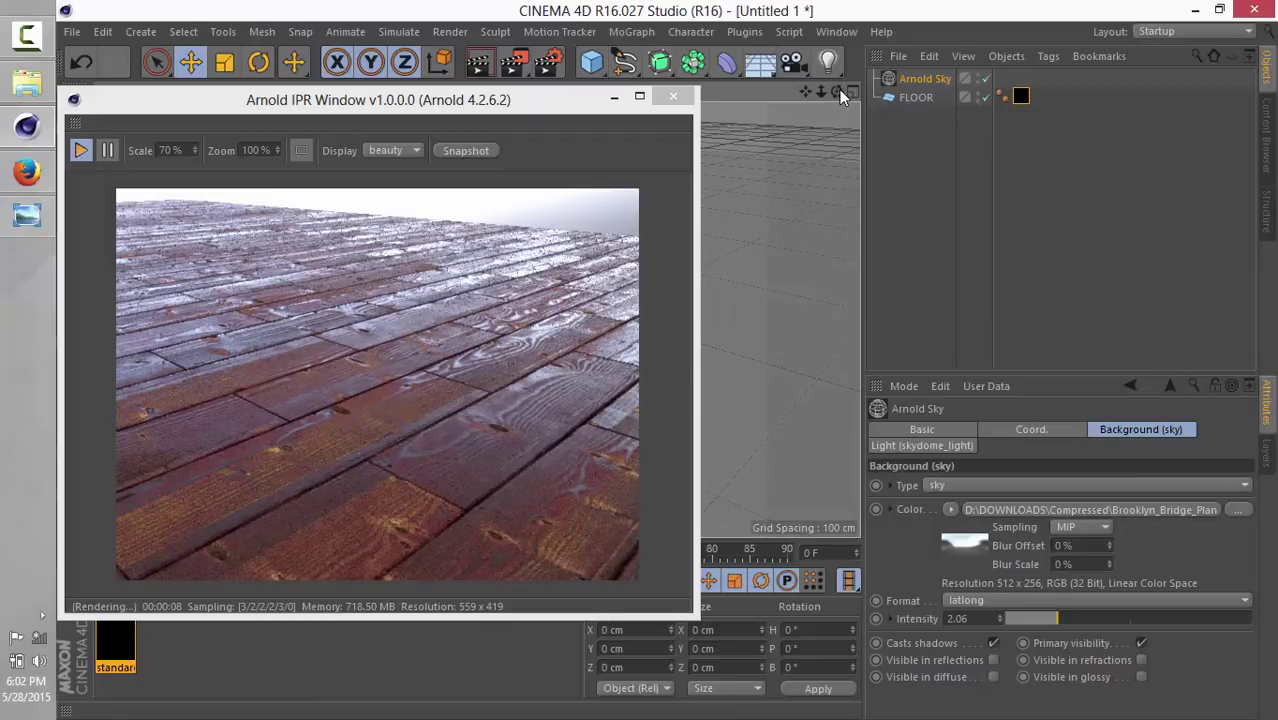
{"action": "mouse_move", "coordinate": [838, 89]}
{"action": "left_mouse_down"}
{"action": "mouse_move", "coordinate": [862, 96]}
{"action": "mouse_move", "coordinate": [839, 89]}
{"action": "left_mouse_up"}
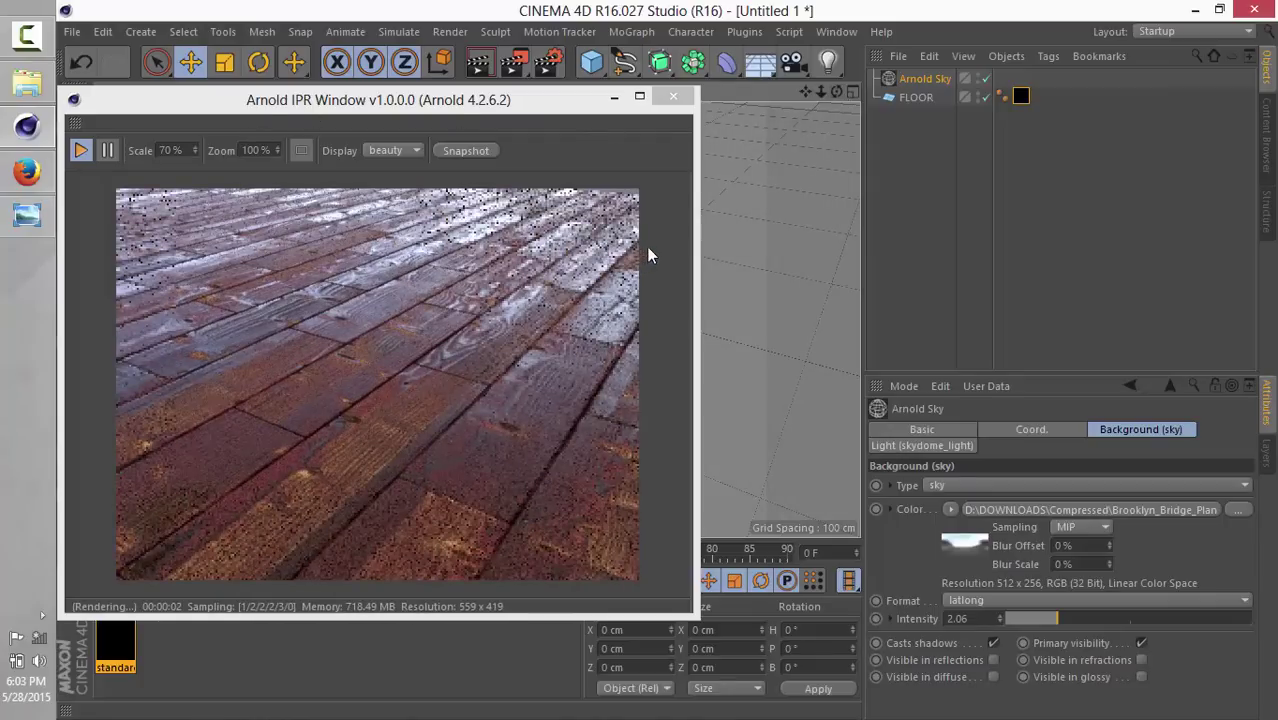
{"action": "left_click_drag", "start_coordinate": [834, 92], "coordinate": [826, 96]}
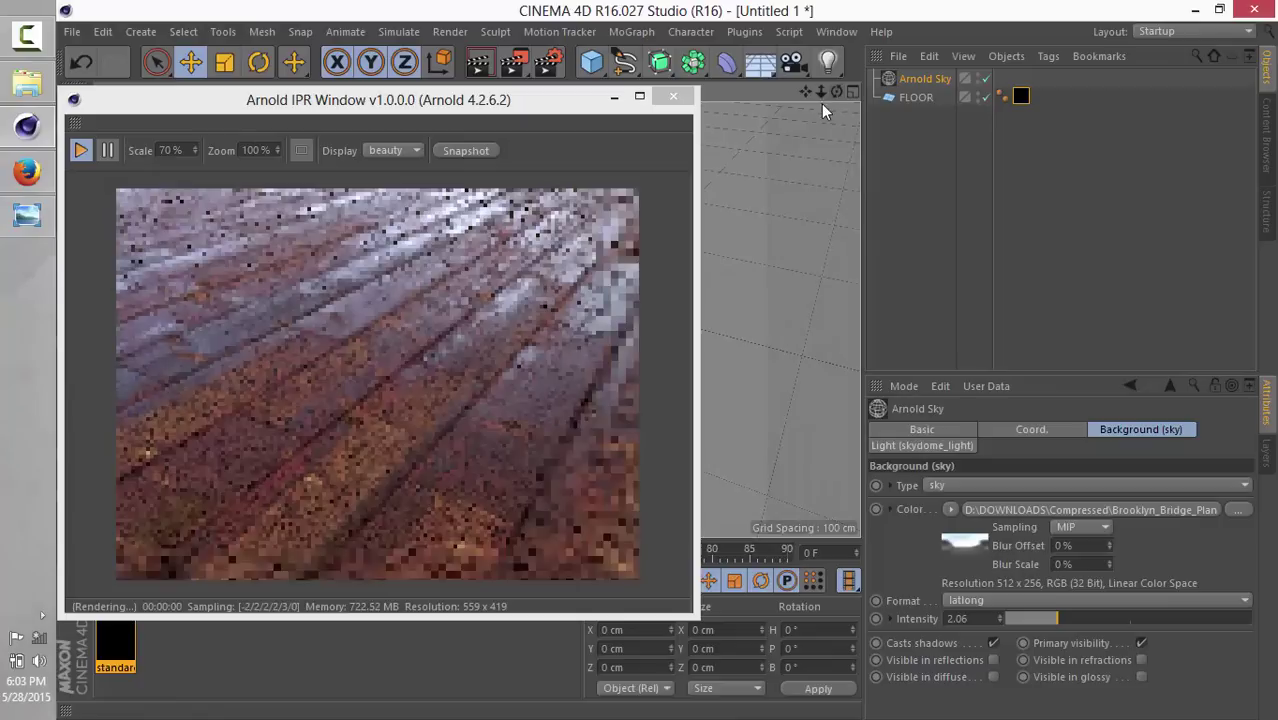
{"action": "left_click", "coordinate": [673, 96]}
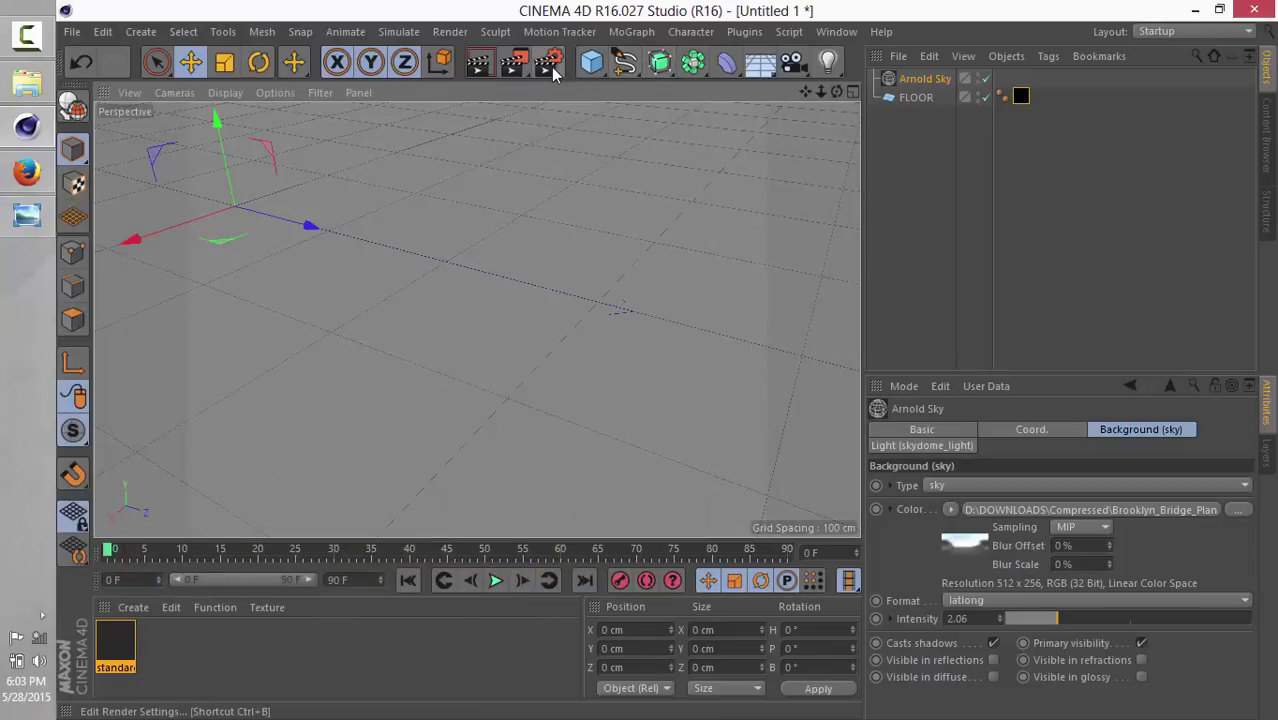
Set the Arnold Renderer's Camera (AA) sampling to 5, render the floor in the Picture Viewer and minimize the finished render
{"action": "key", "text": "ctrl+b"}
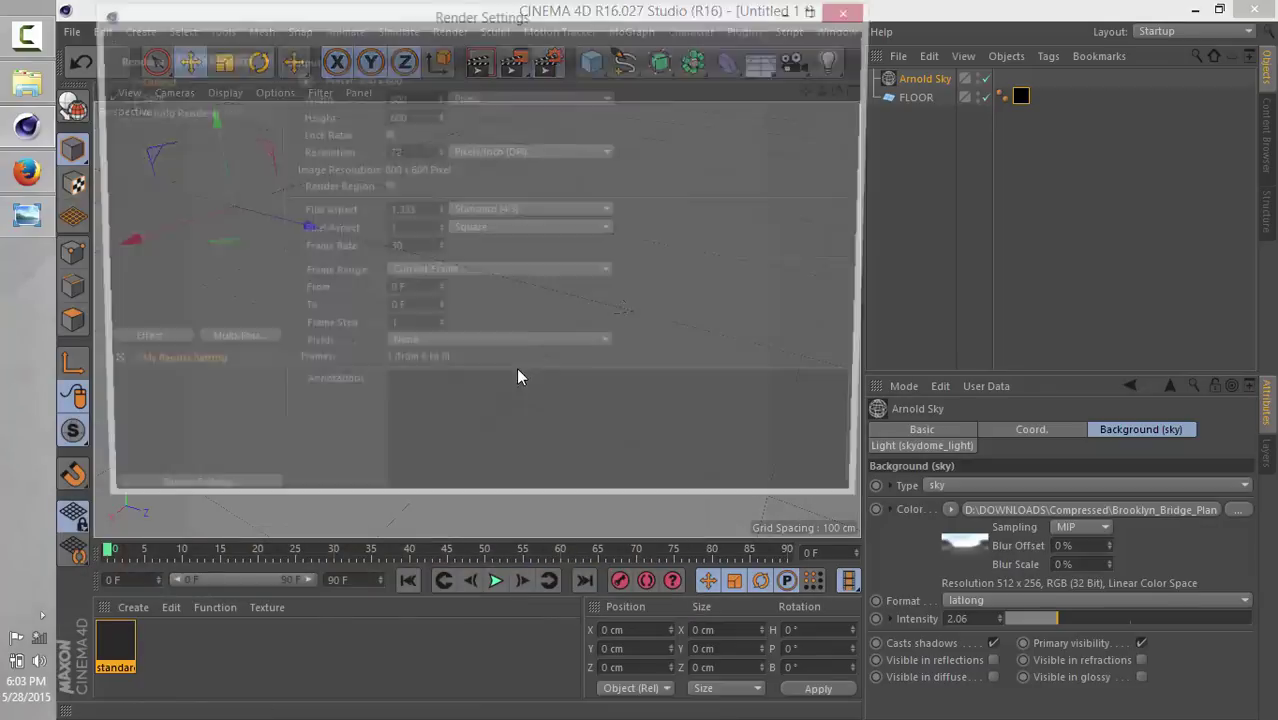
{"action": "left_click", "coordinate": [180, 113]}
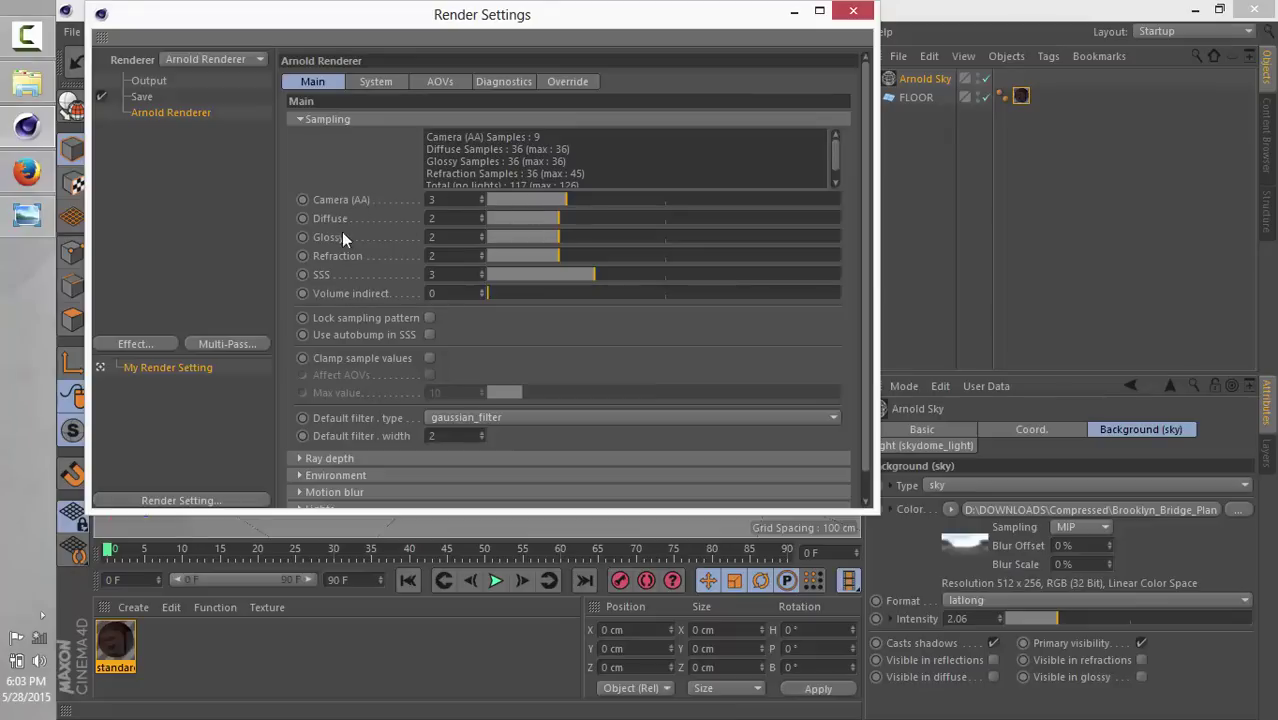
{"action": "left_click_drag", "start_coordinate": [588, 199], "coordinate": [604, 200]}
{"action": "left_click", "coordinate": [480, 196]}
{"action": "left_click", "coordinate": [480, 196]}
{"action": "left_click", "coordinate": [482, 202]}
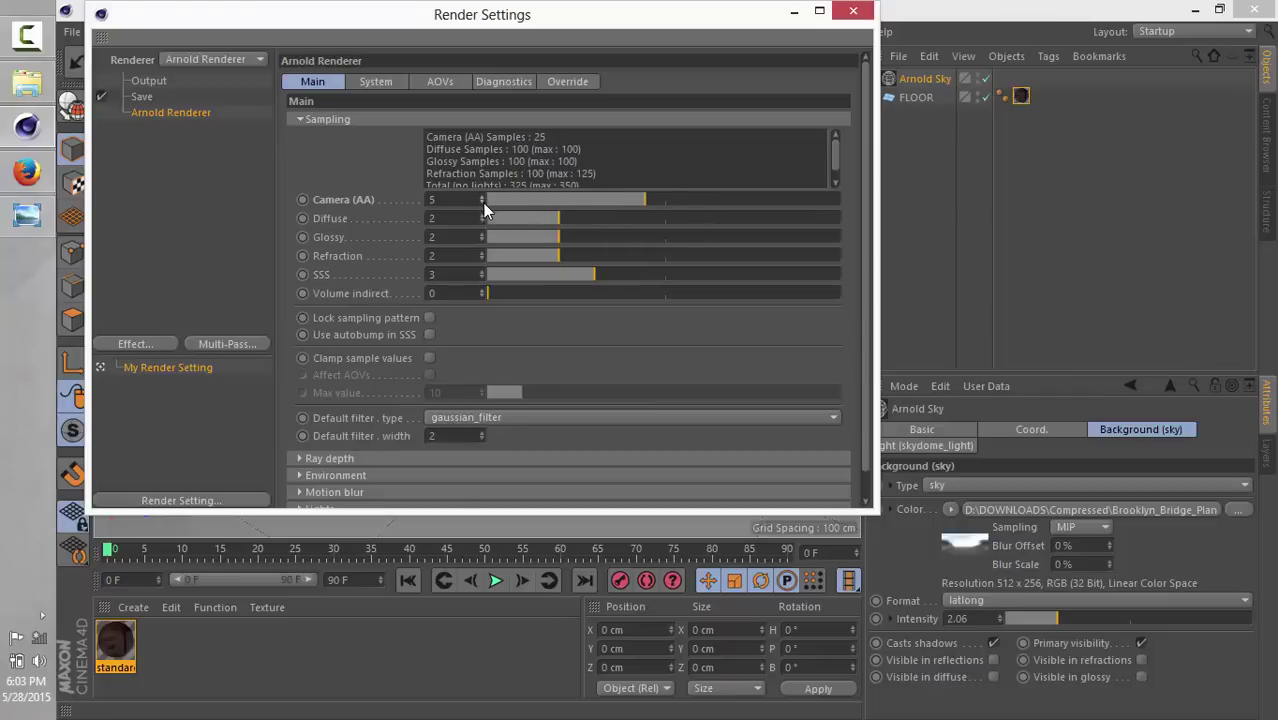
{"action": "left_click", "coordinate": [848, 12]}
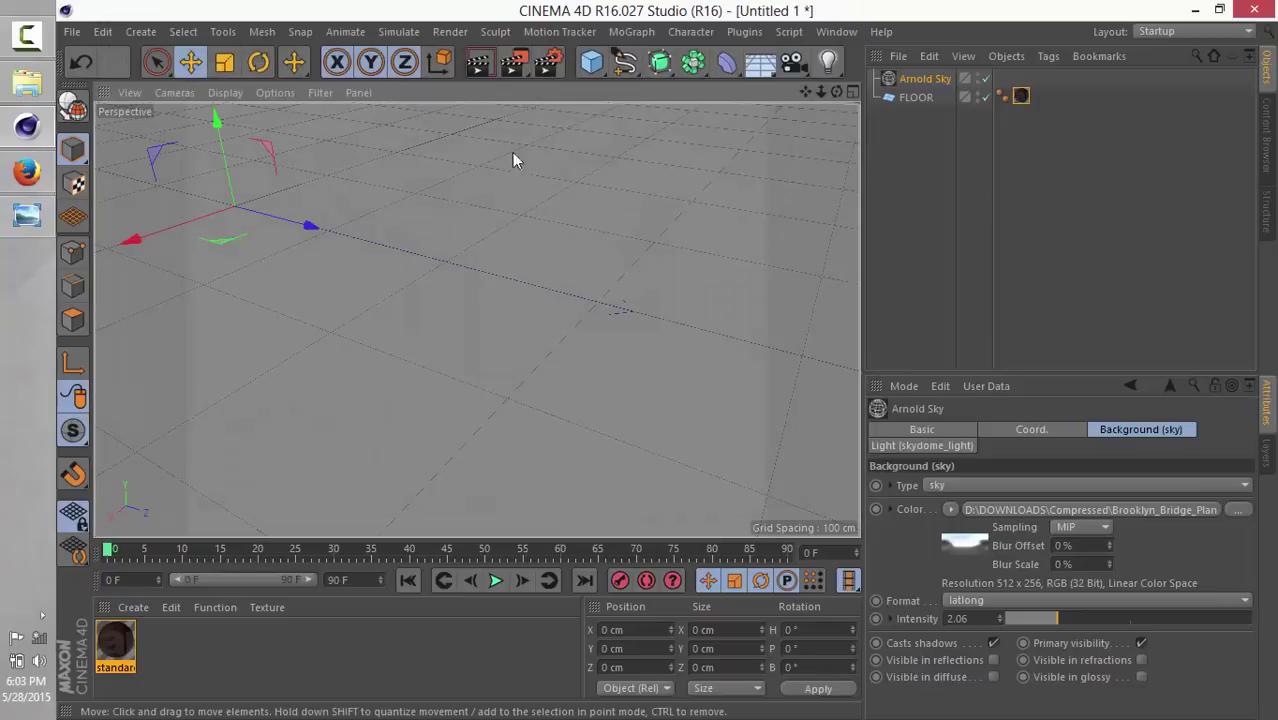
{"action": "left_click", "coordinate": [516, 66]}
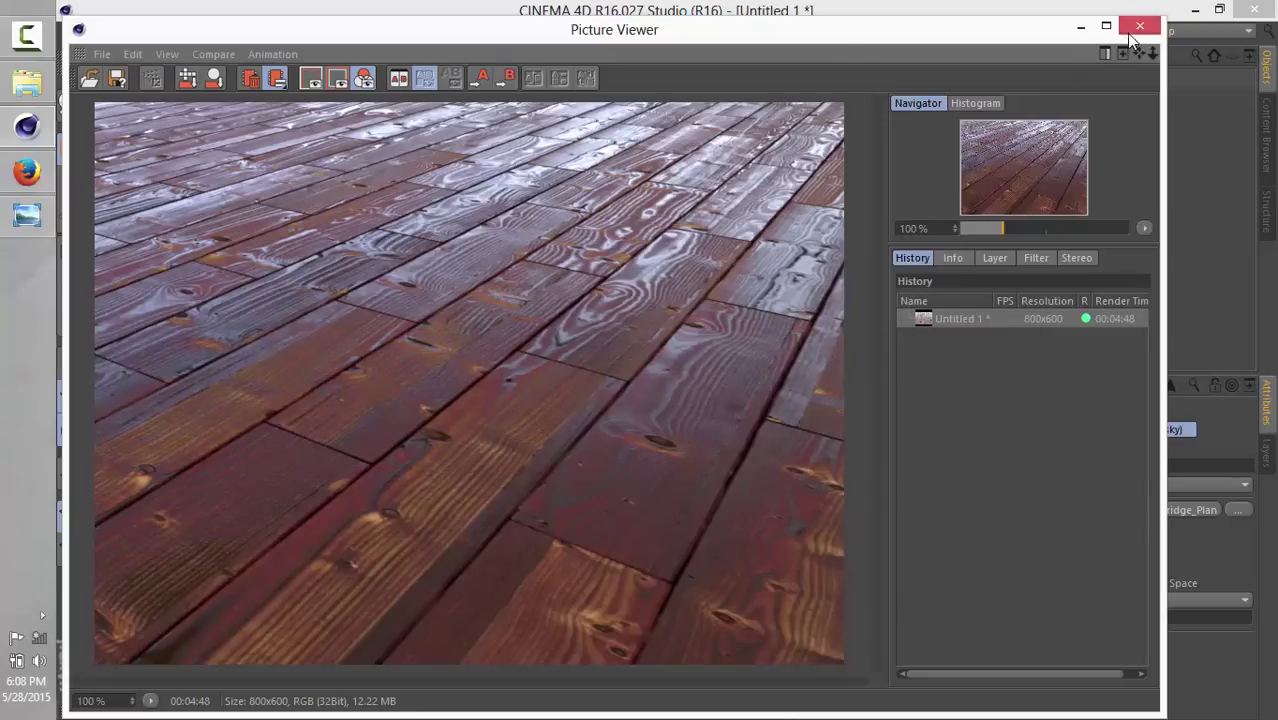
{"action": "left_click", "coordinate": [1081, 26]}
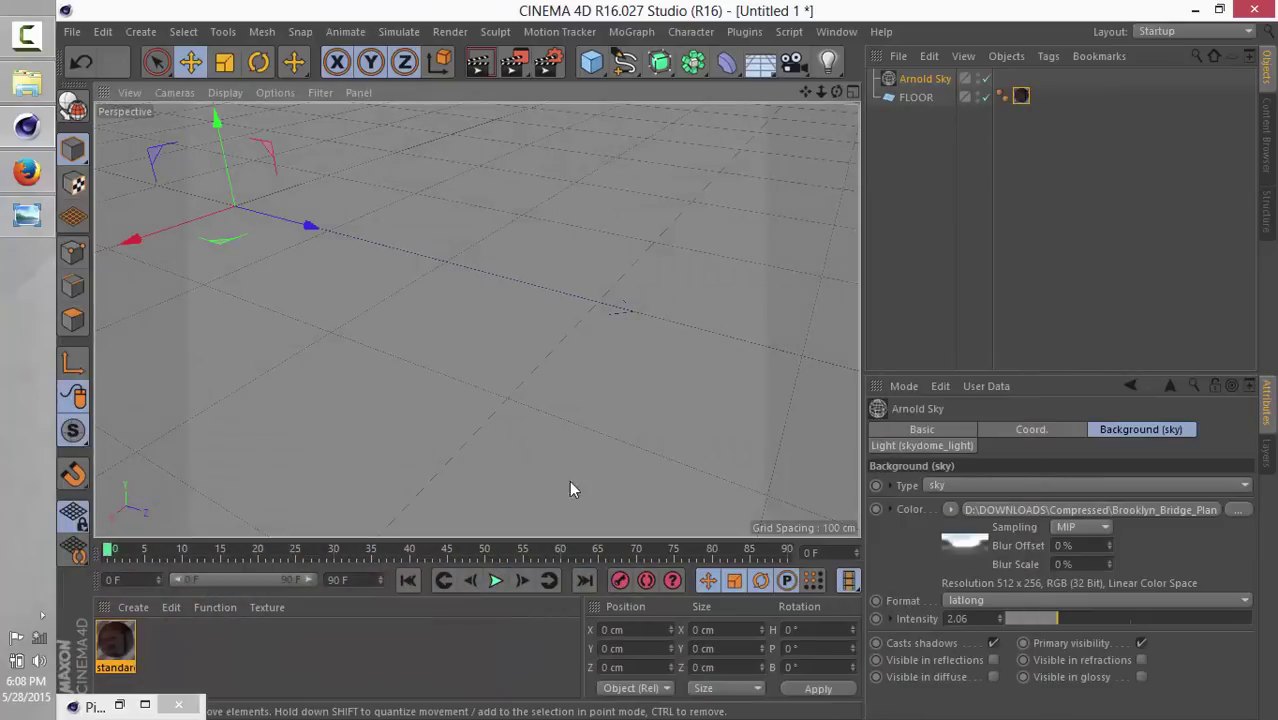
Review the bump2d node's bump height in the floor material's shader network, close the network editor and bring back the finished render
{"action": "double_click", "coordinate": [116, 643]}
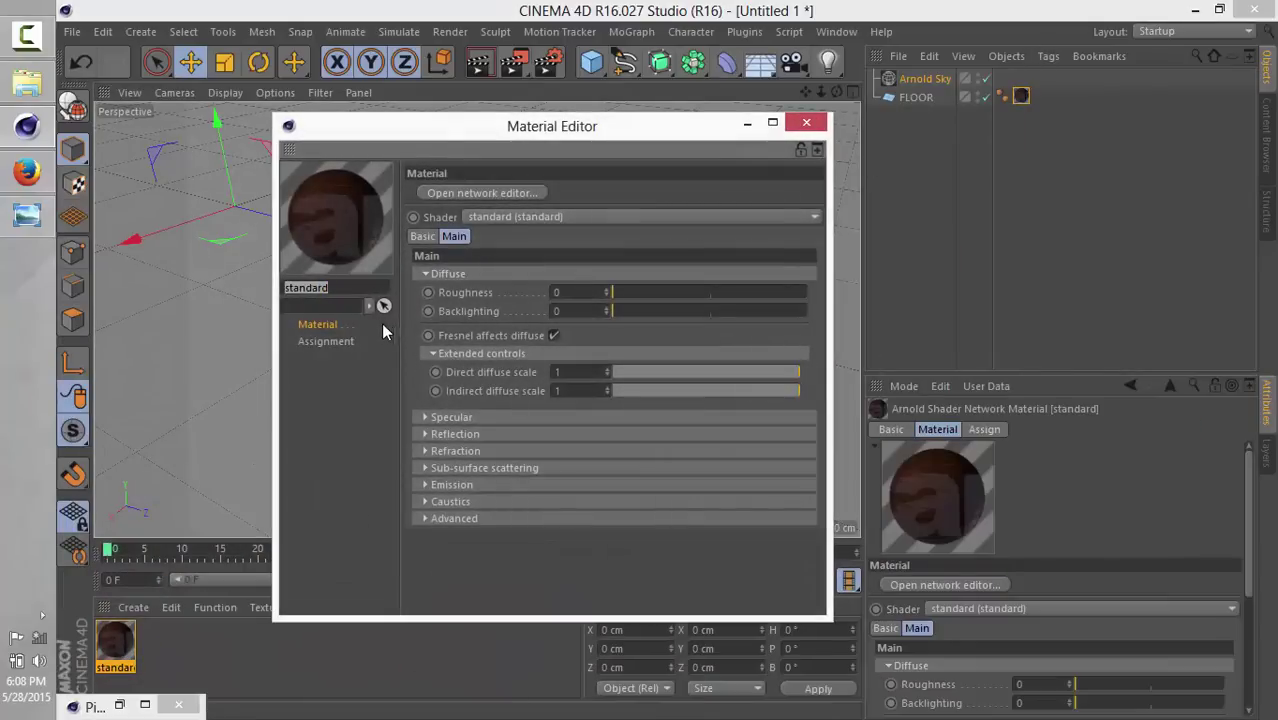
{"action": "left_click", "coordinate": [500, 193]}
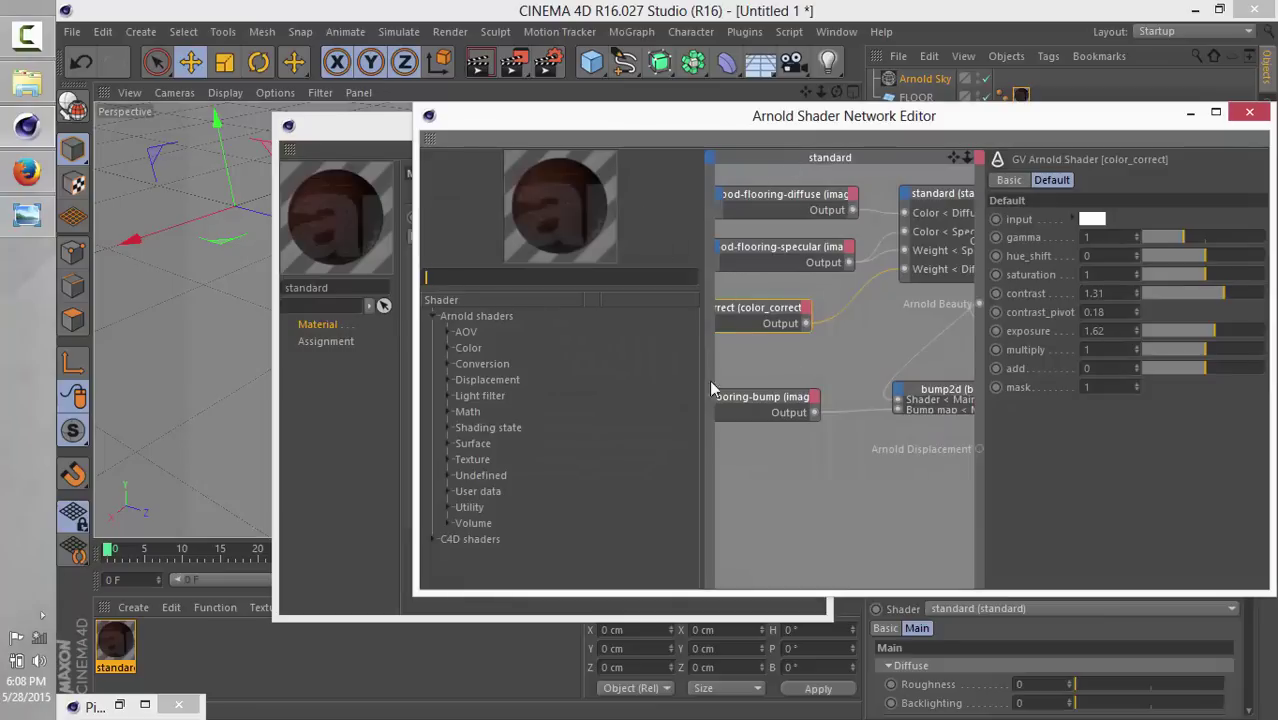
{"action": "left_click_drag", "start_coordinate": [704, 344], "coordinate": [641, 354]}
{"action": "left_click_drag", "start_coordinate": [897, 398], "coordinate": [899, 338]}
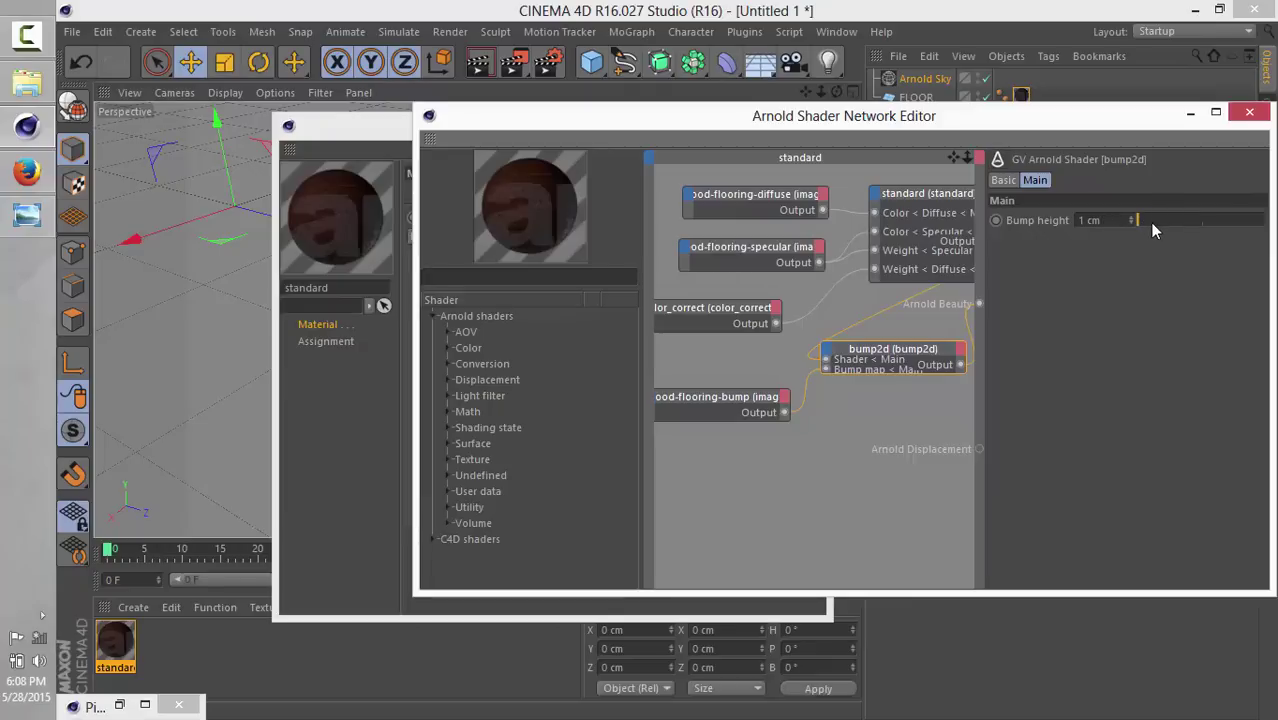
{"action": "left_click", "coordinate": [1249, 112]}
{"action": "left_click", "coordinate": [119, 706]}
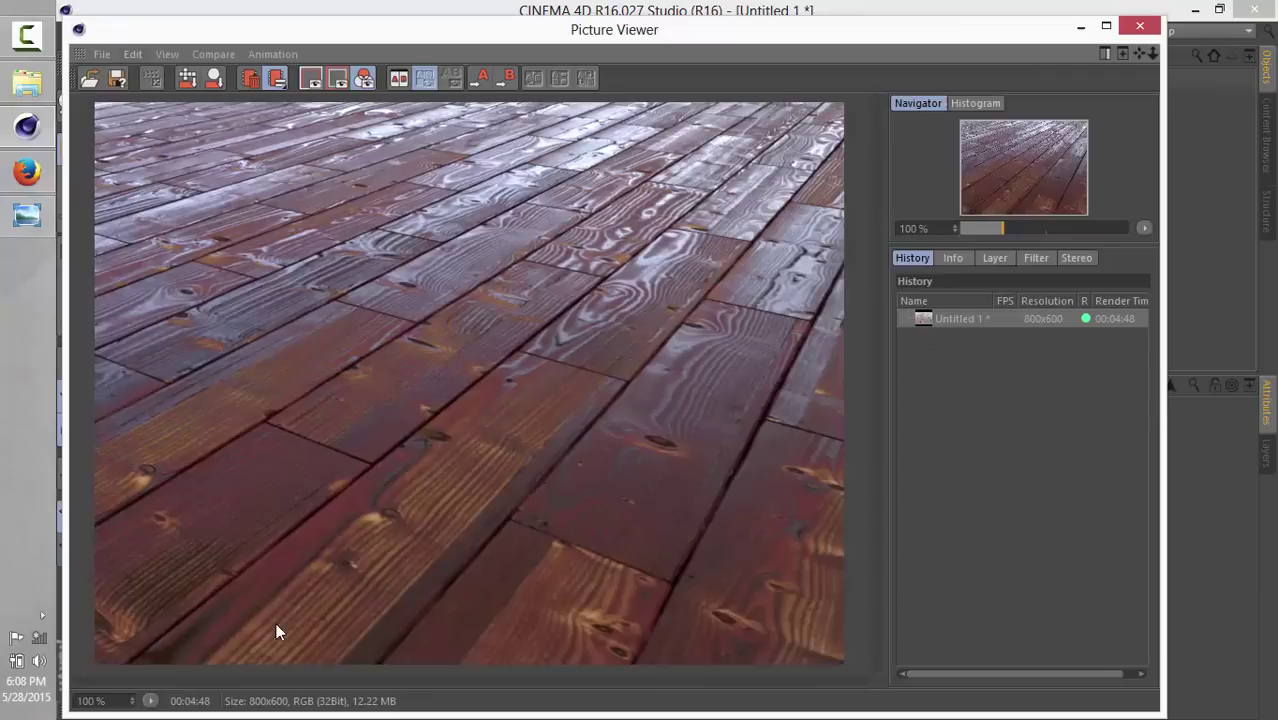